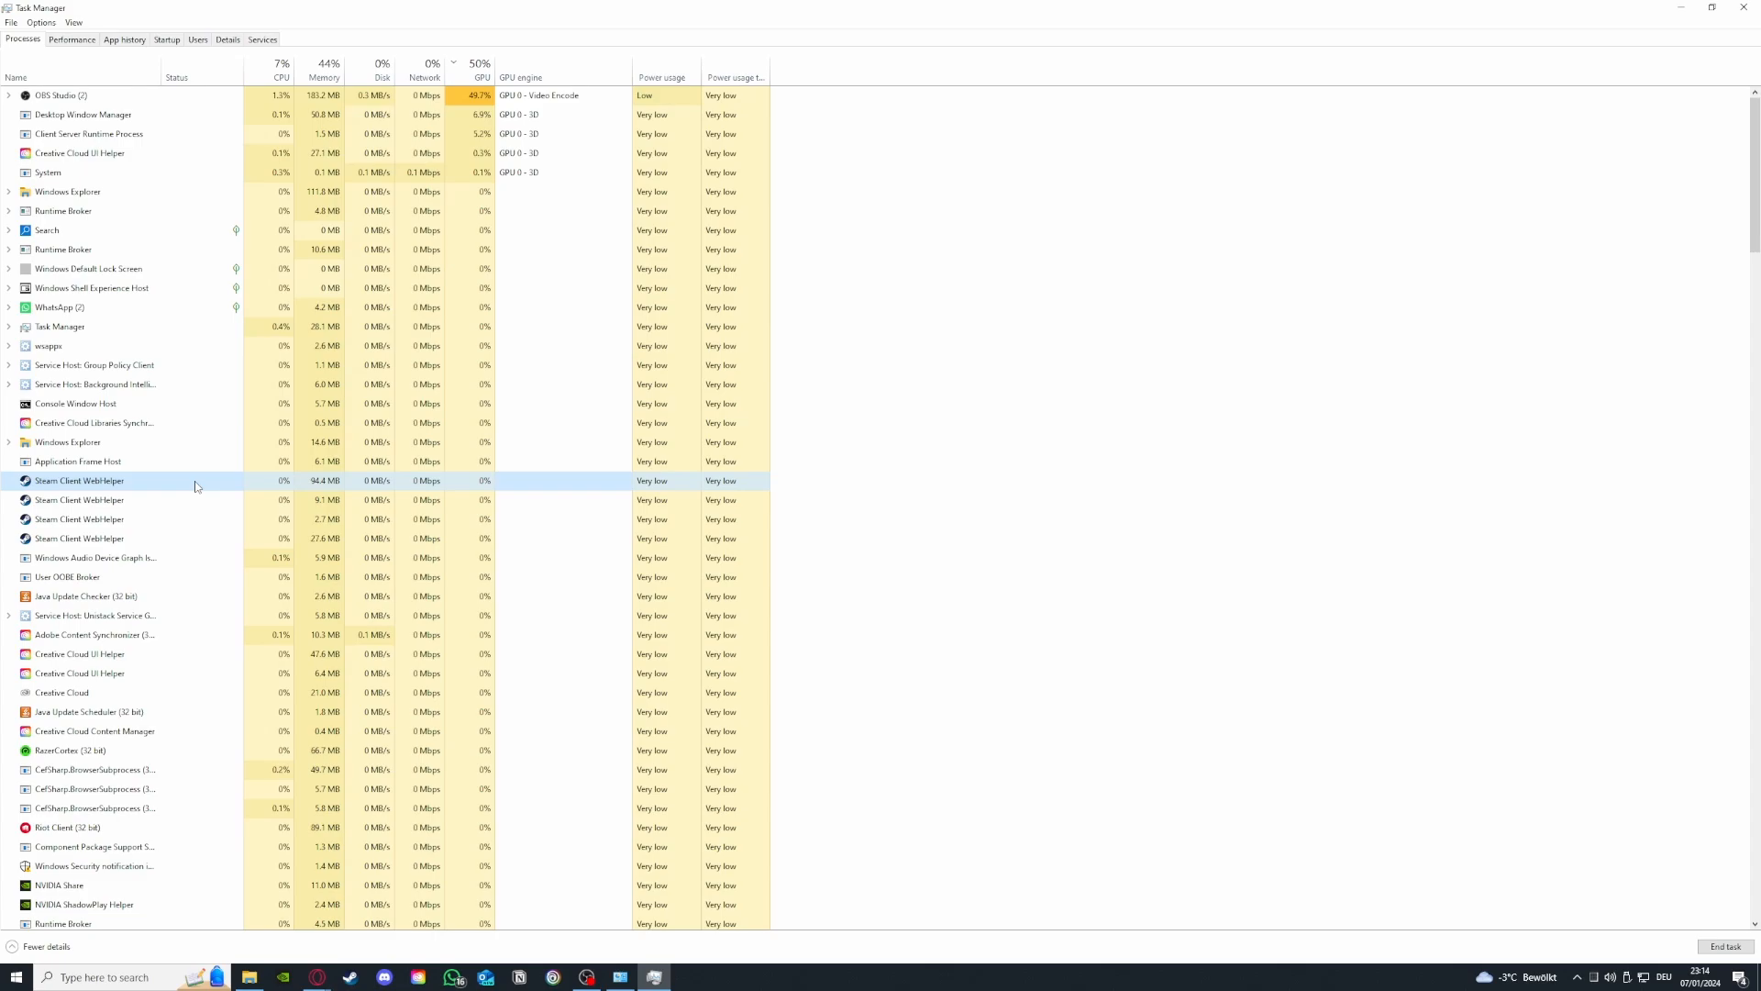
# End the highlighted Steam Client WebHelper process.
pyautogui.rightClick(194, 486)
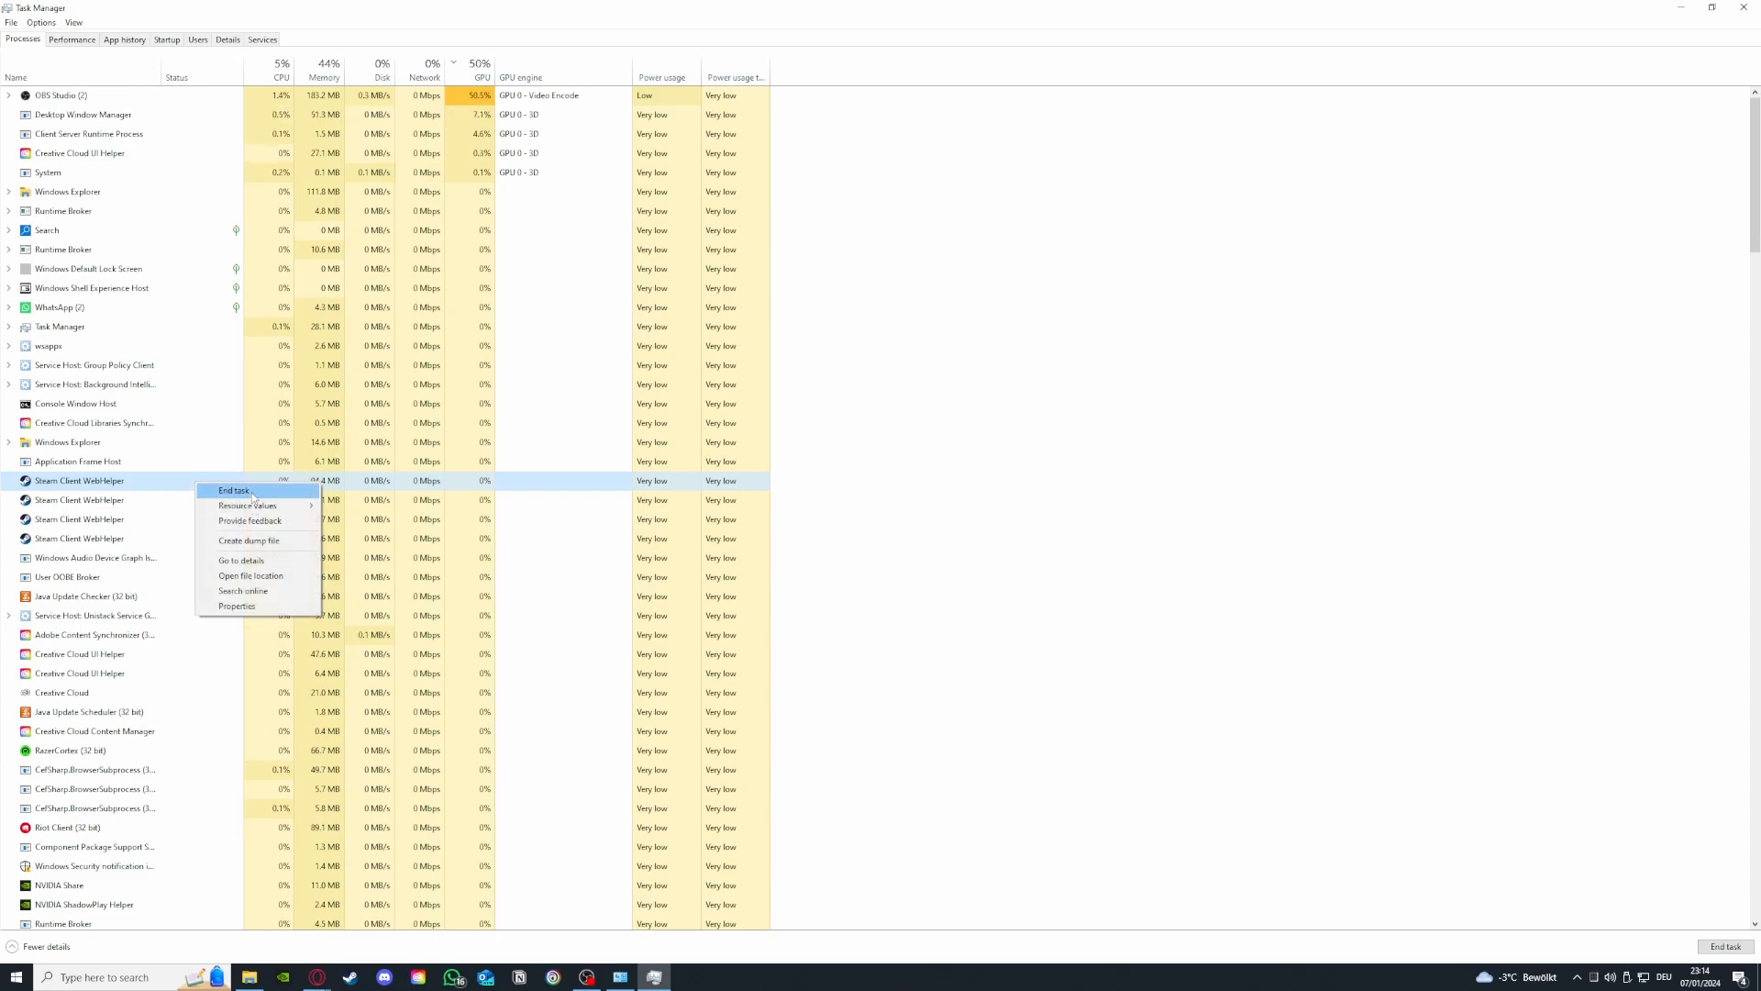
pyautogui.click(253, 495)
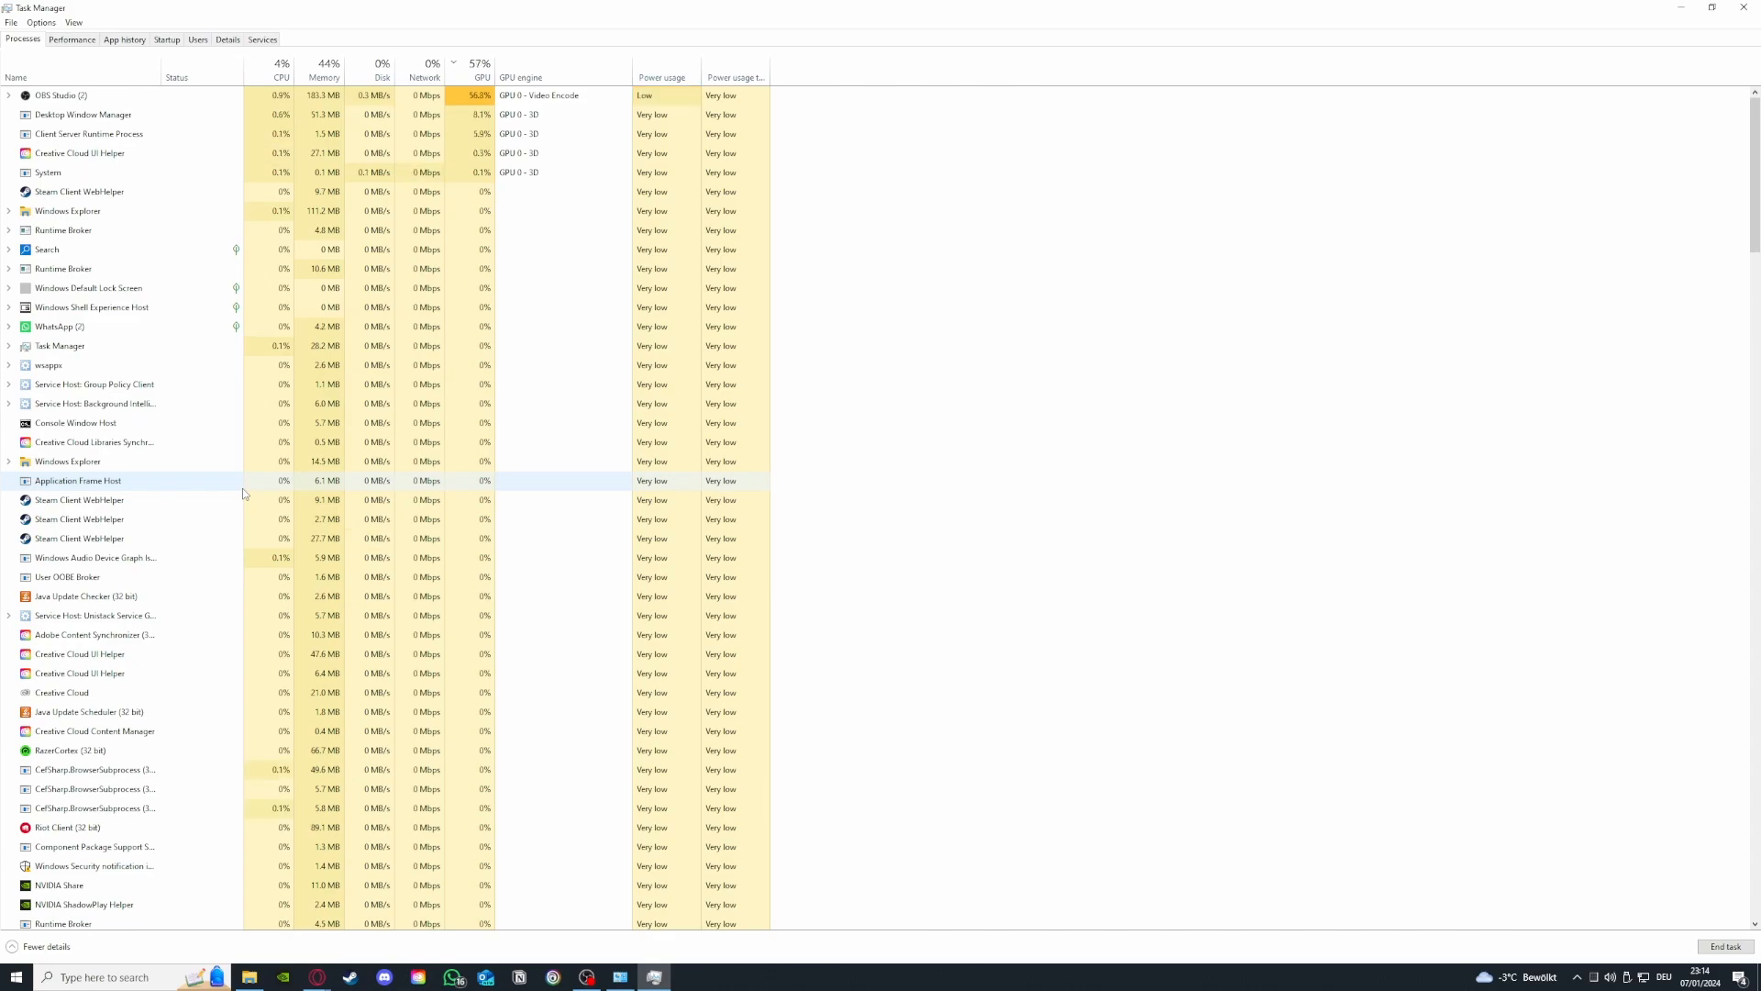
# Review the CPU and GPU performance graphs and look through the list of running processes again.
pyautogui.click(93, 40)
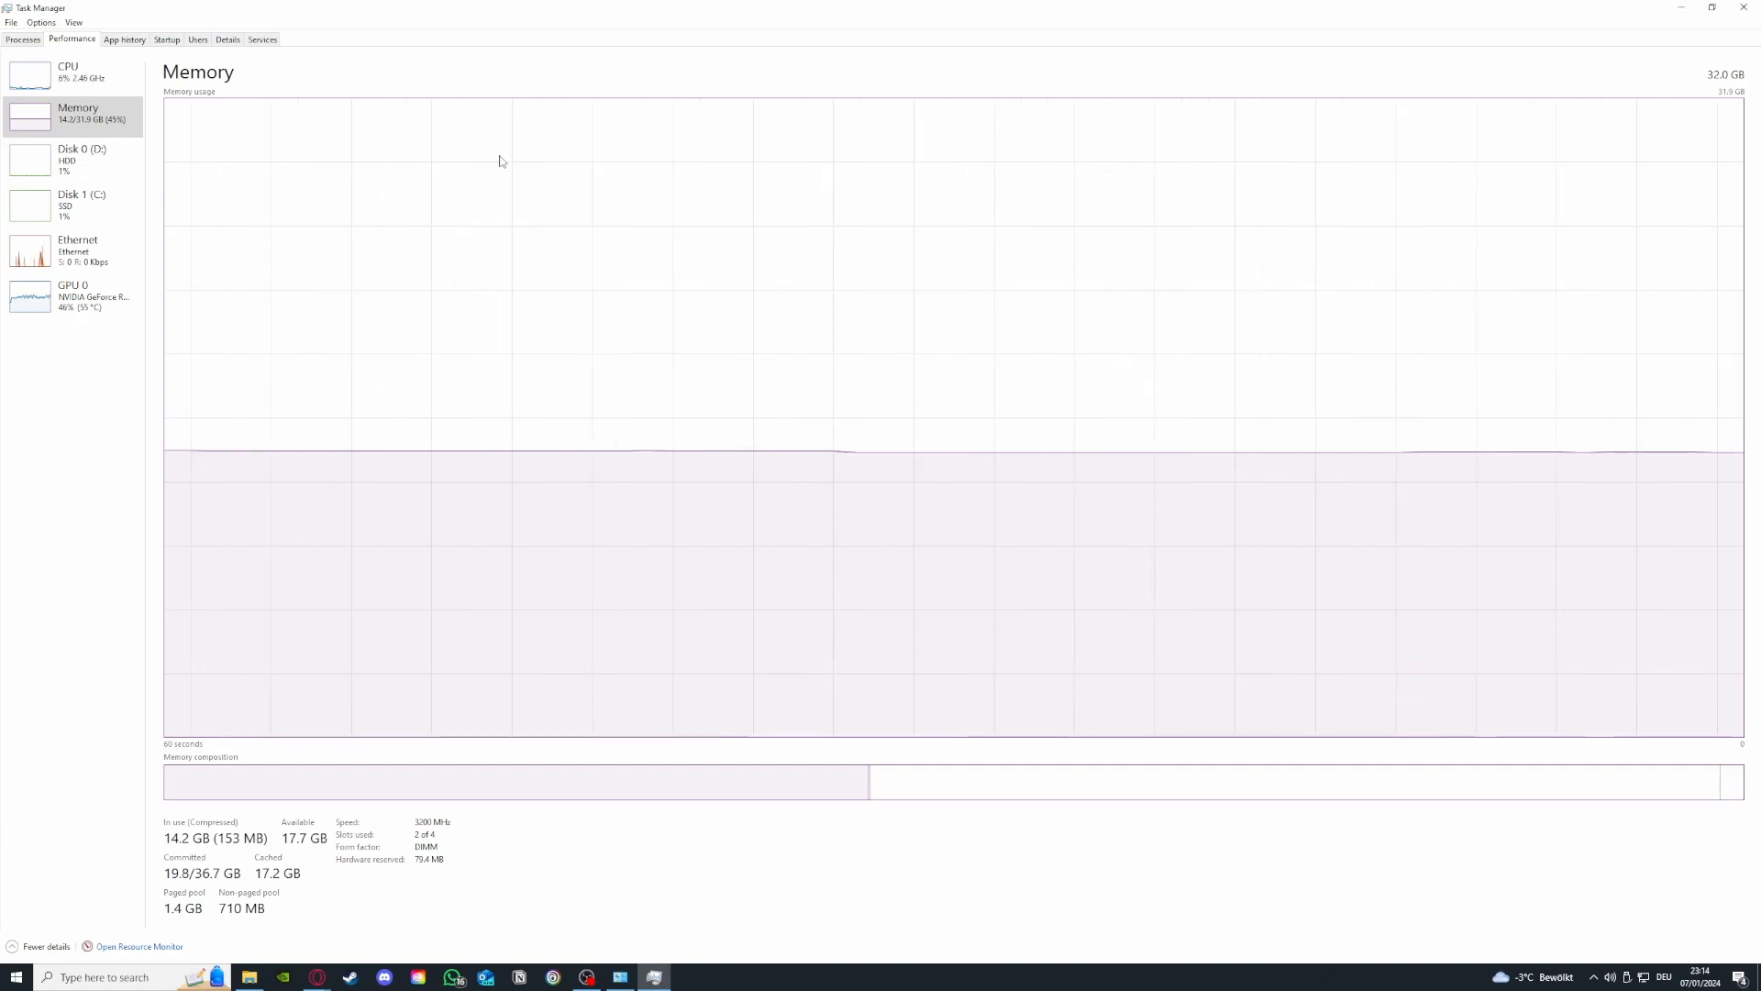
pyautogui.click(66, 92)
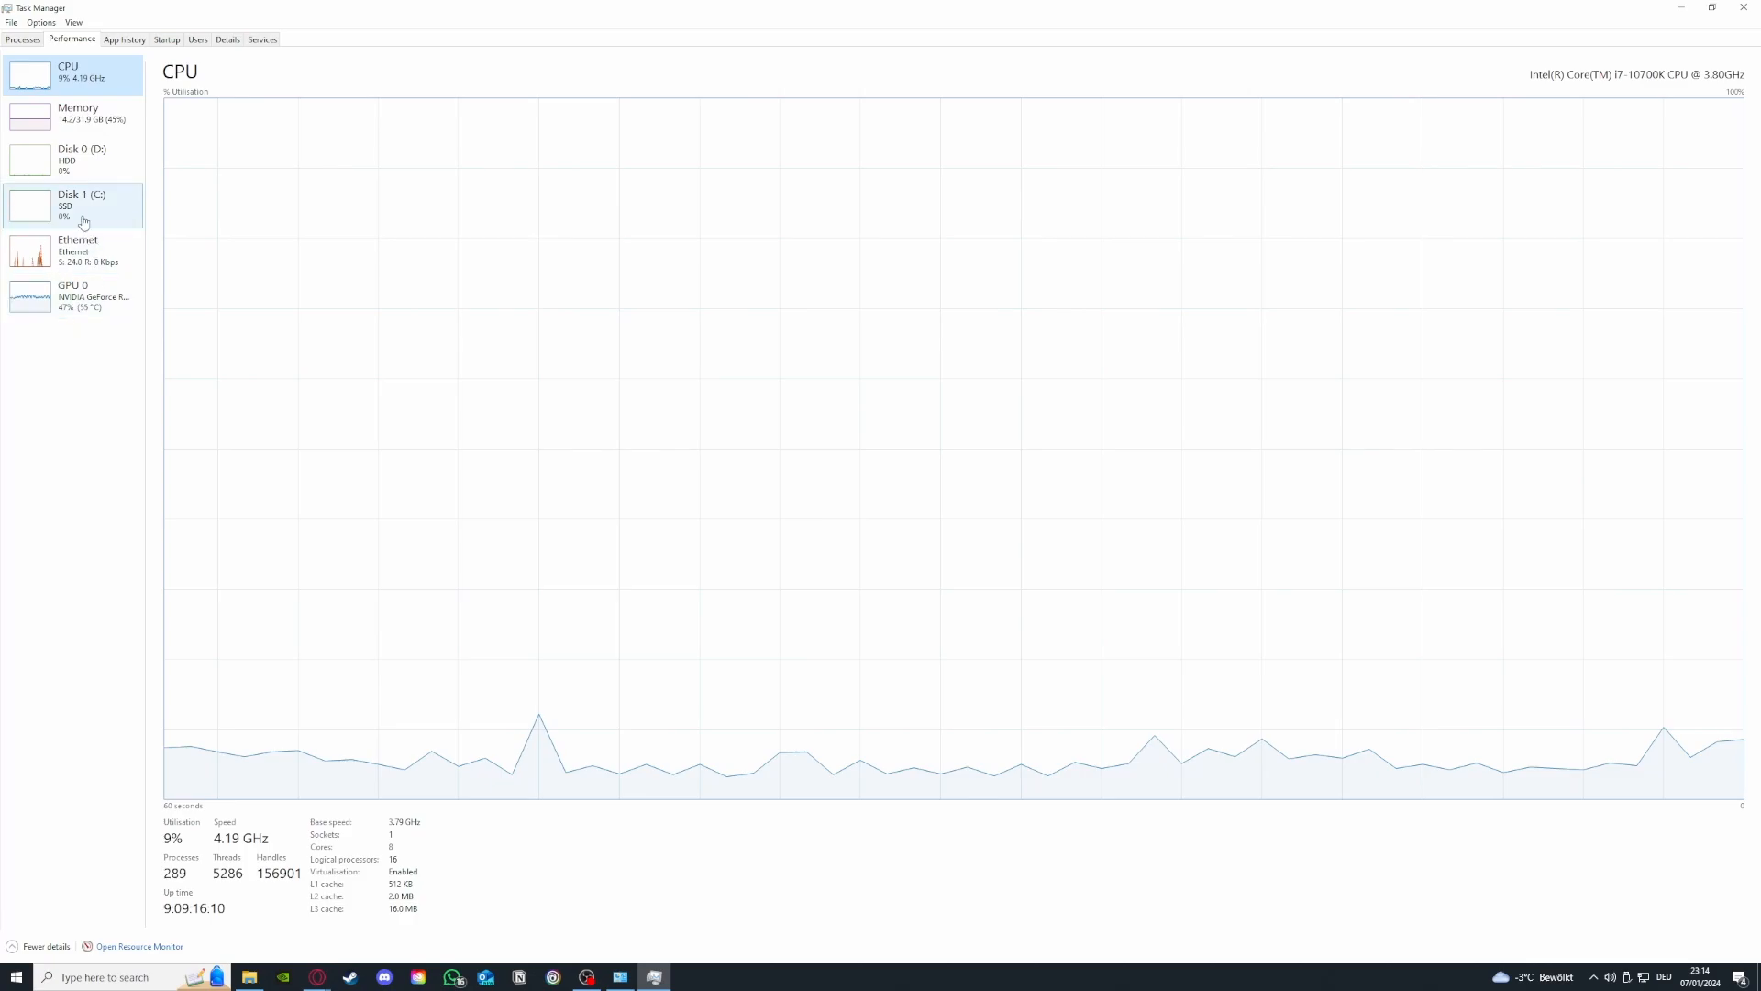
pyautogui.click(73, 295)
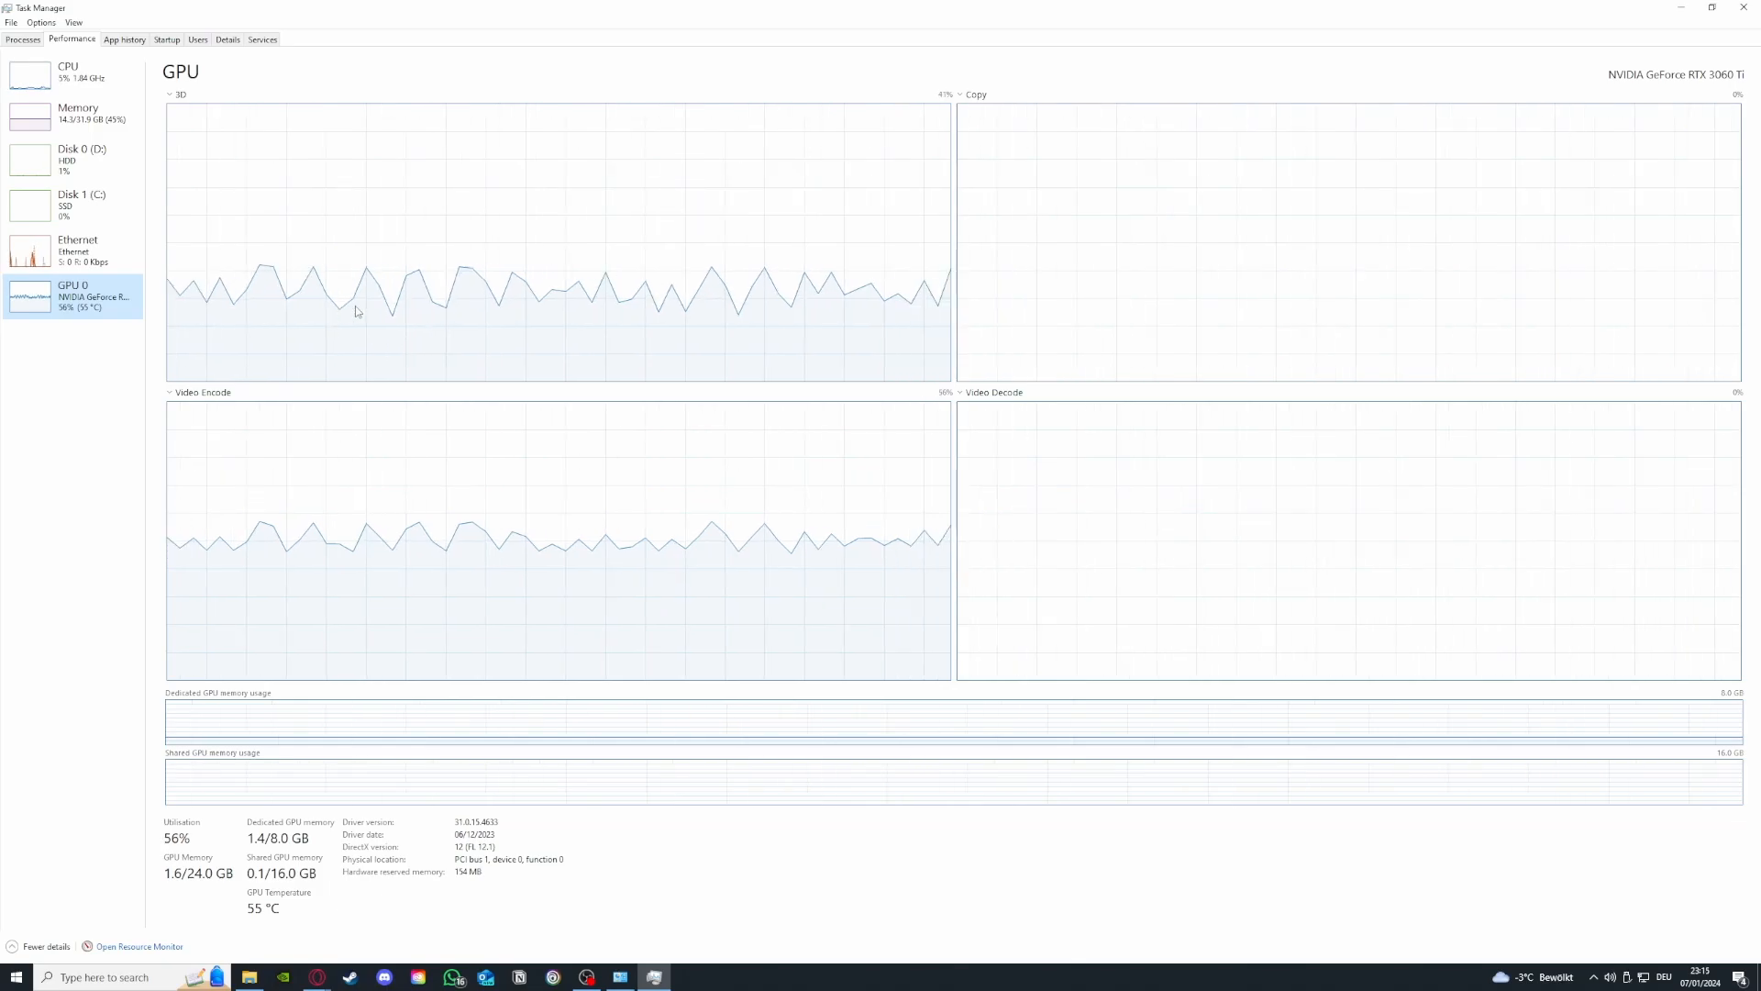
pyautogui.click(21, 40)
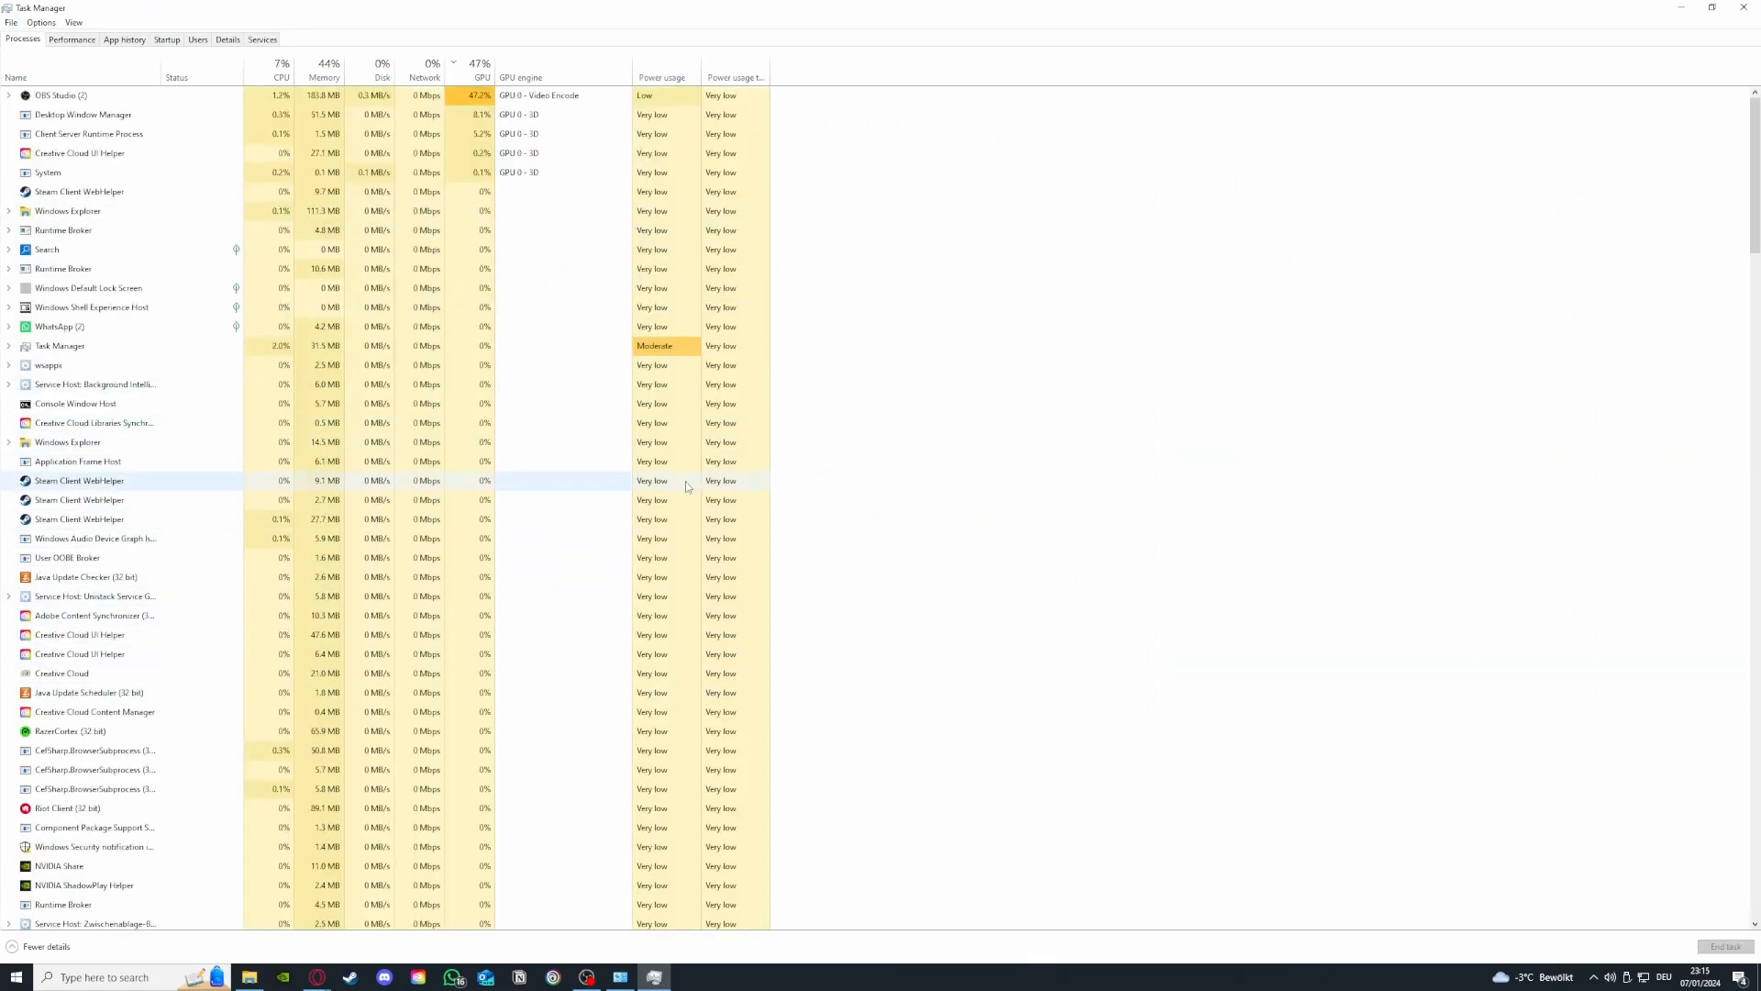
pyautogui.scroll(-2, 191, 509)
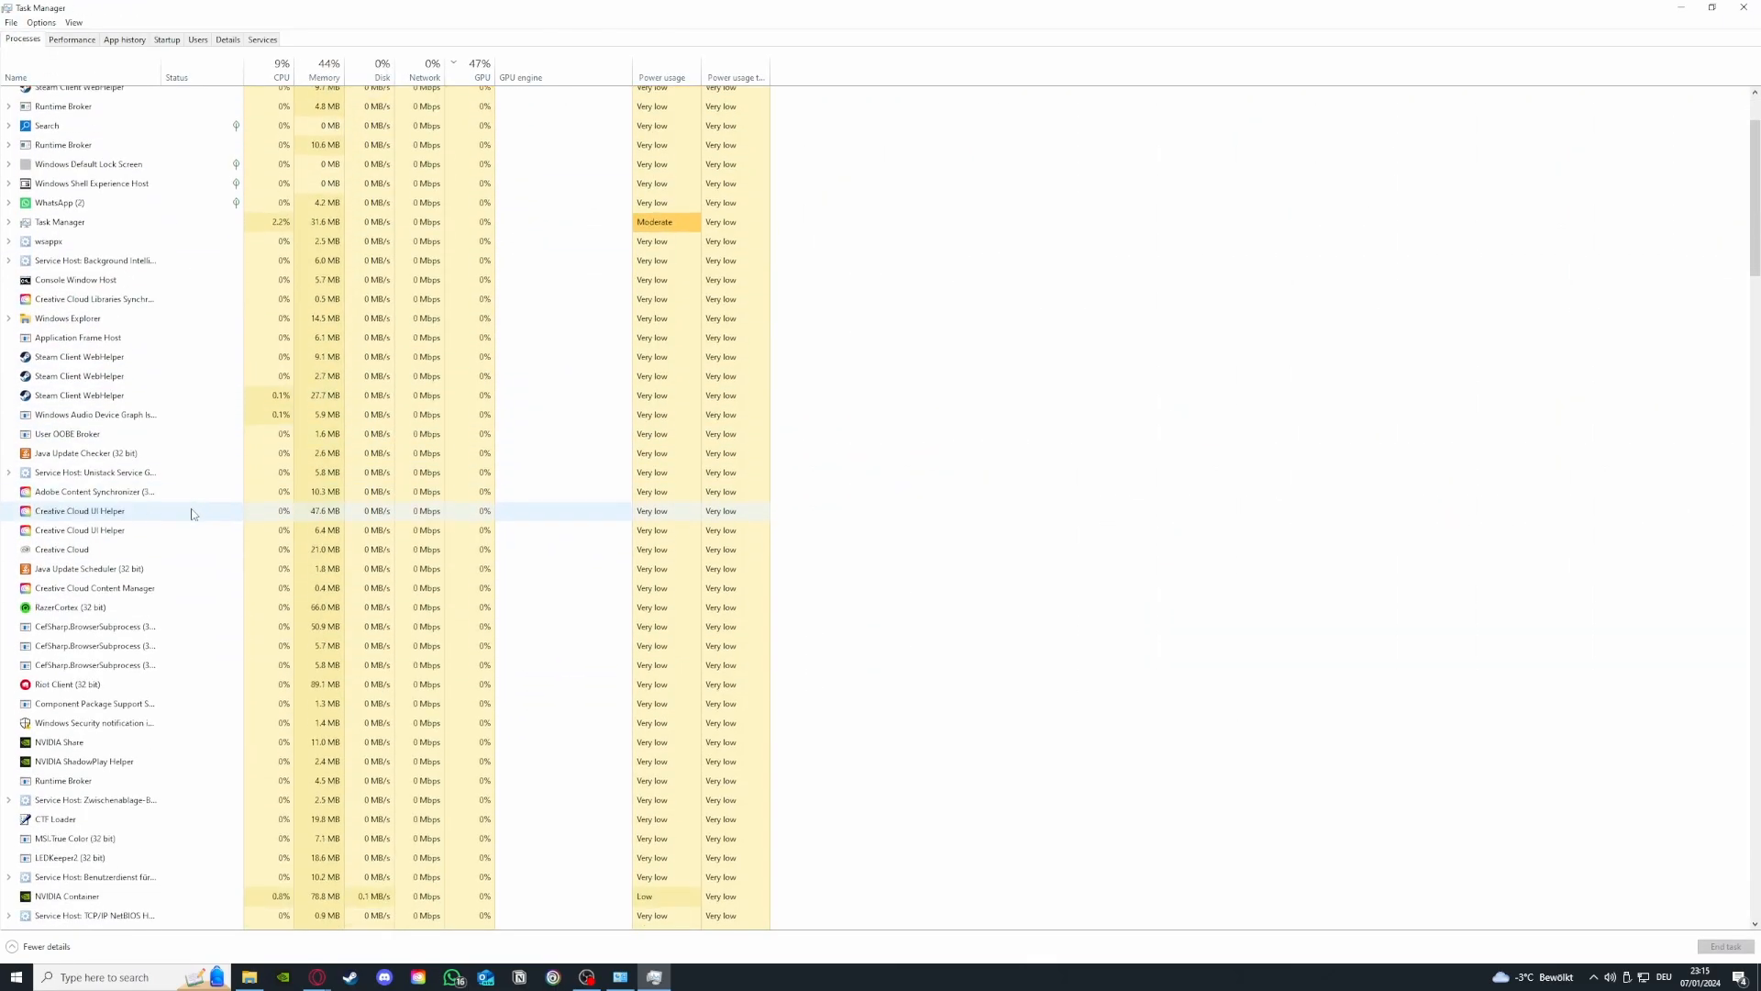
pyautogui.scroll(2, 211, 510)
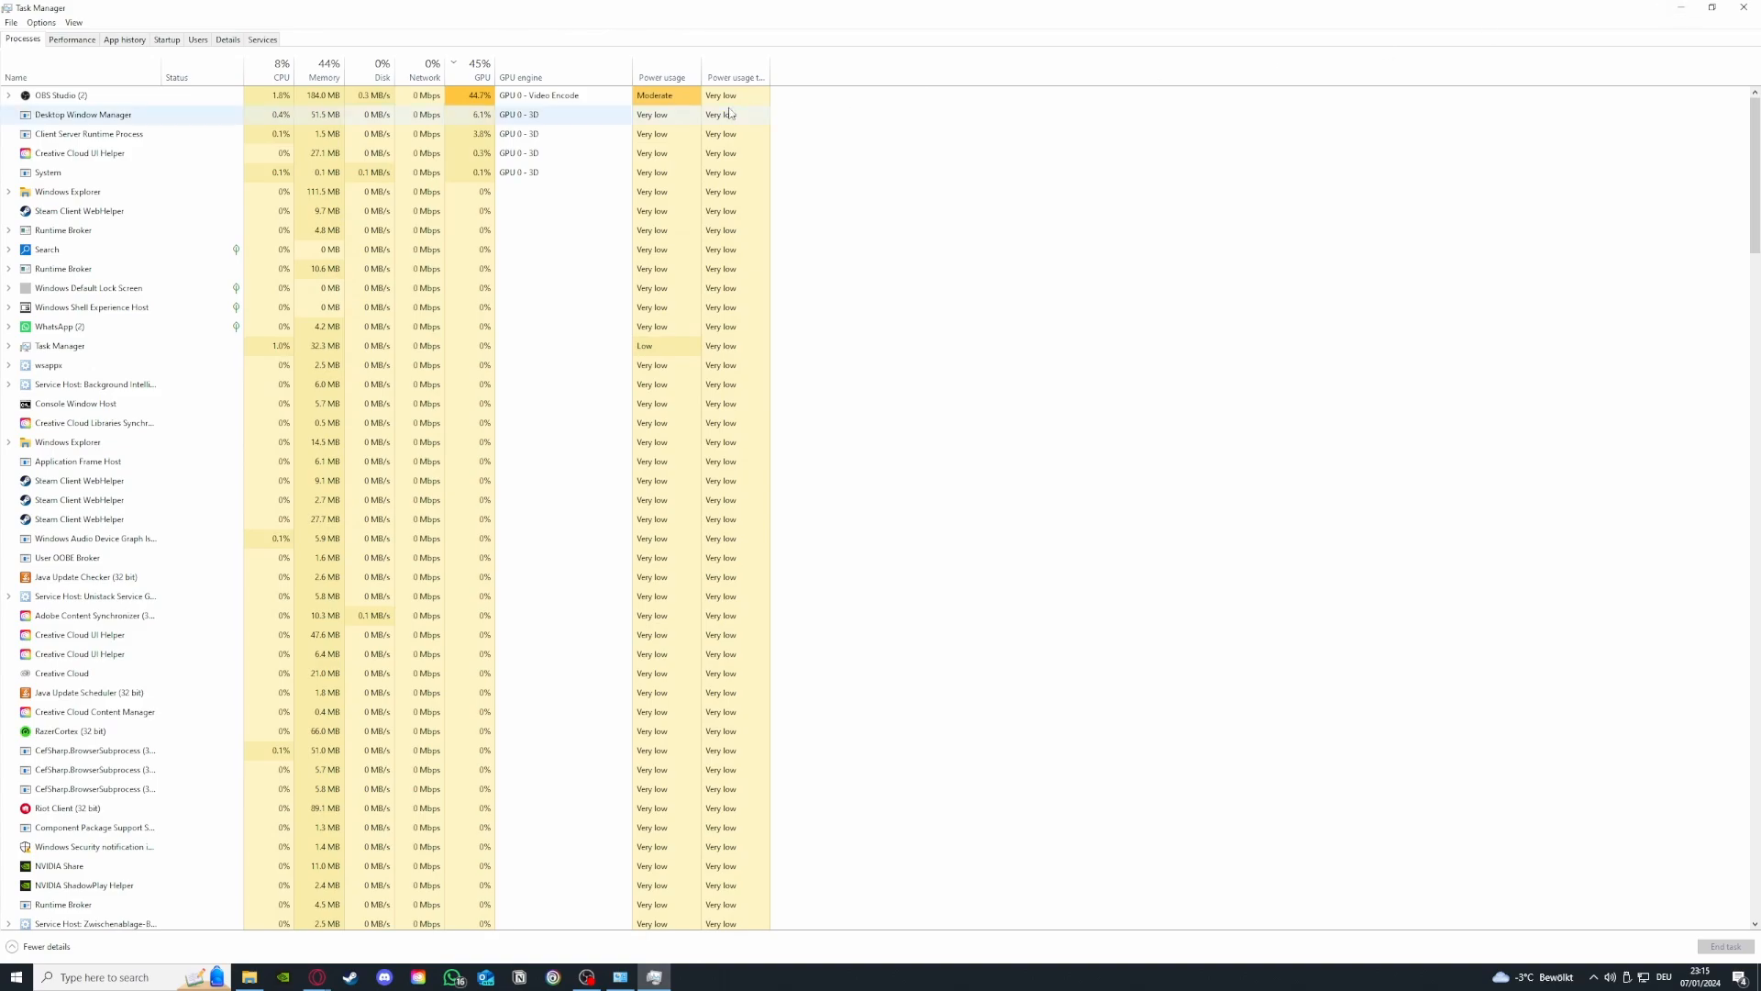
# Examine the startup apps and the options offered for Parsec and iCUE, and close Task Manager.
pyautogui.click(129, 42)
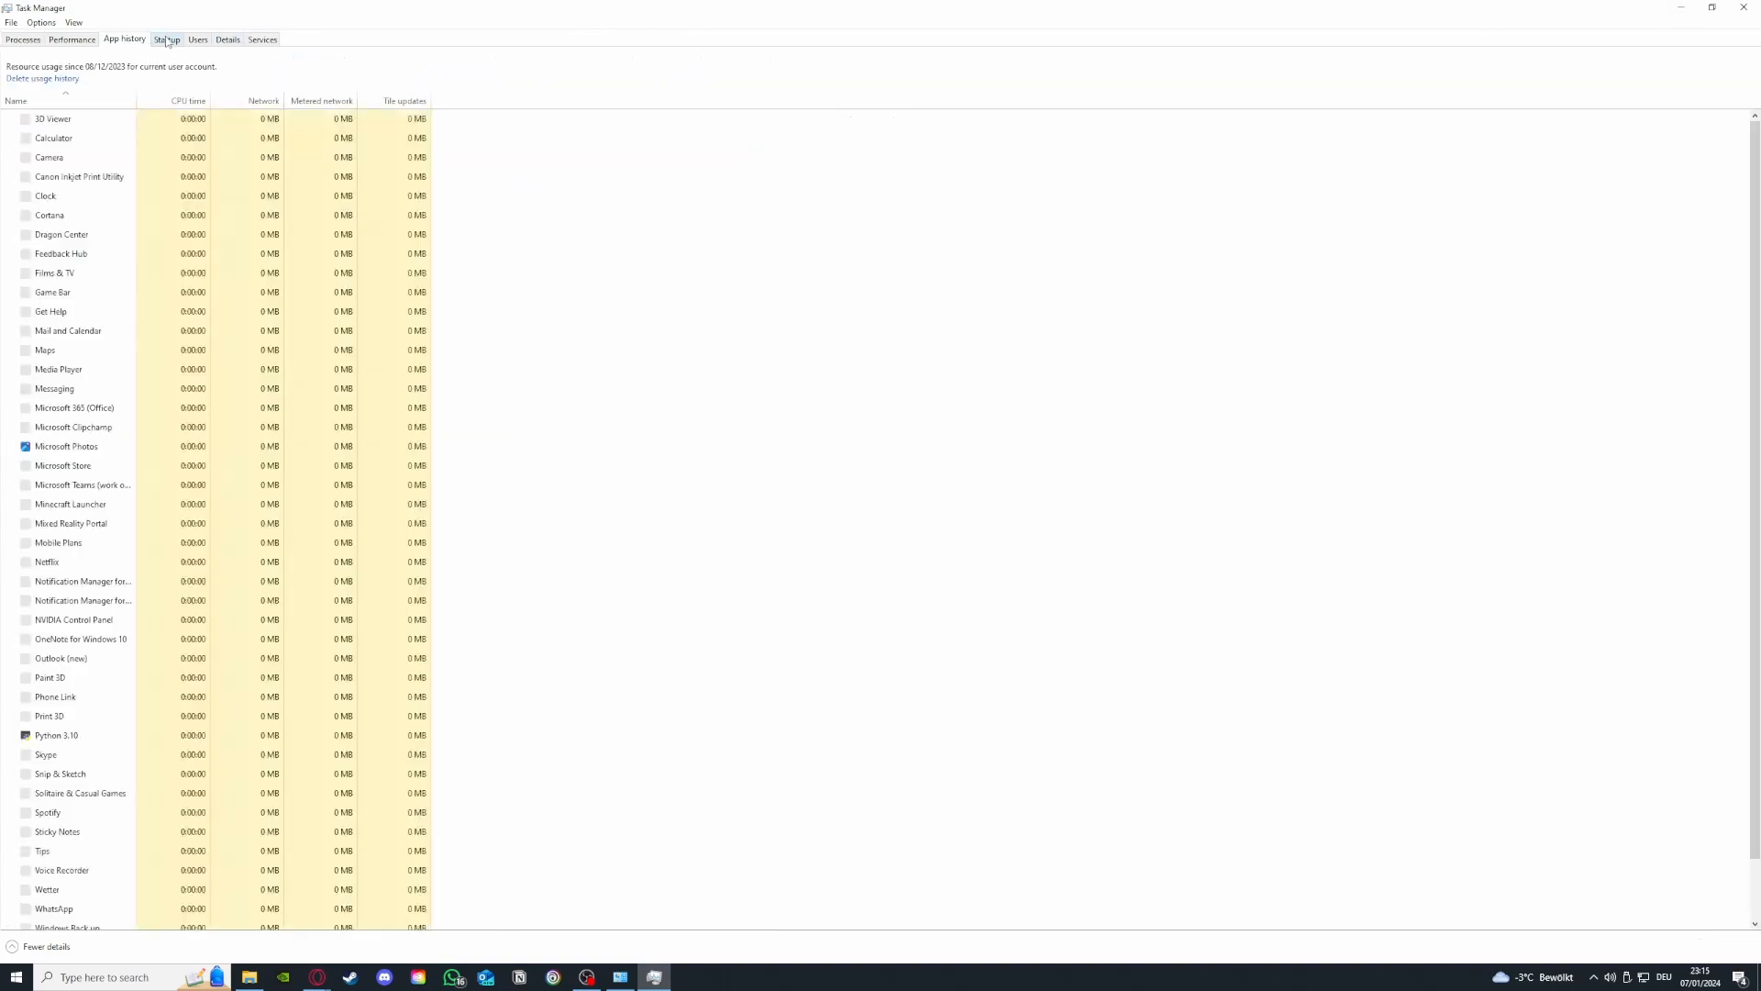
pyautogui.click(167, 40)
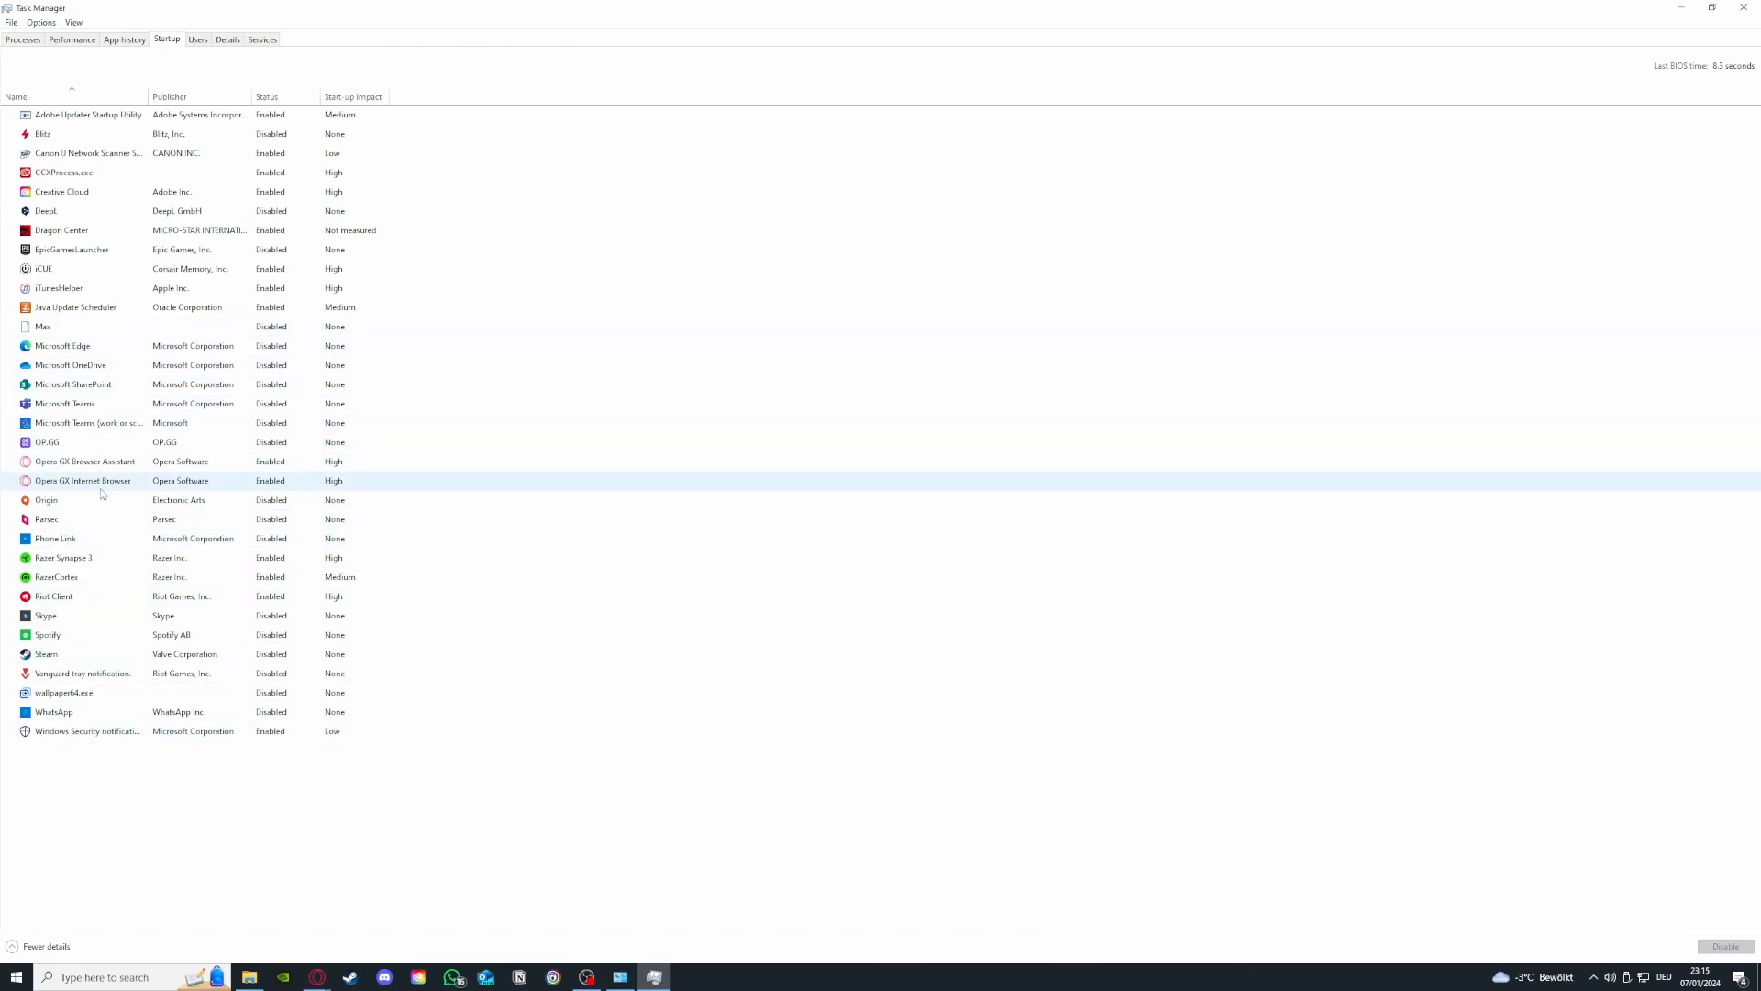
pyautogui.click(116, 521)
pyautogui.rightClick(115, 521)
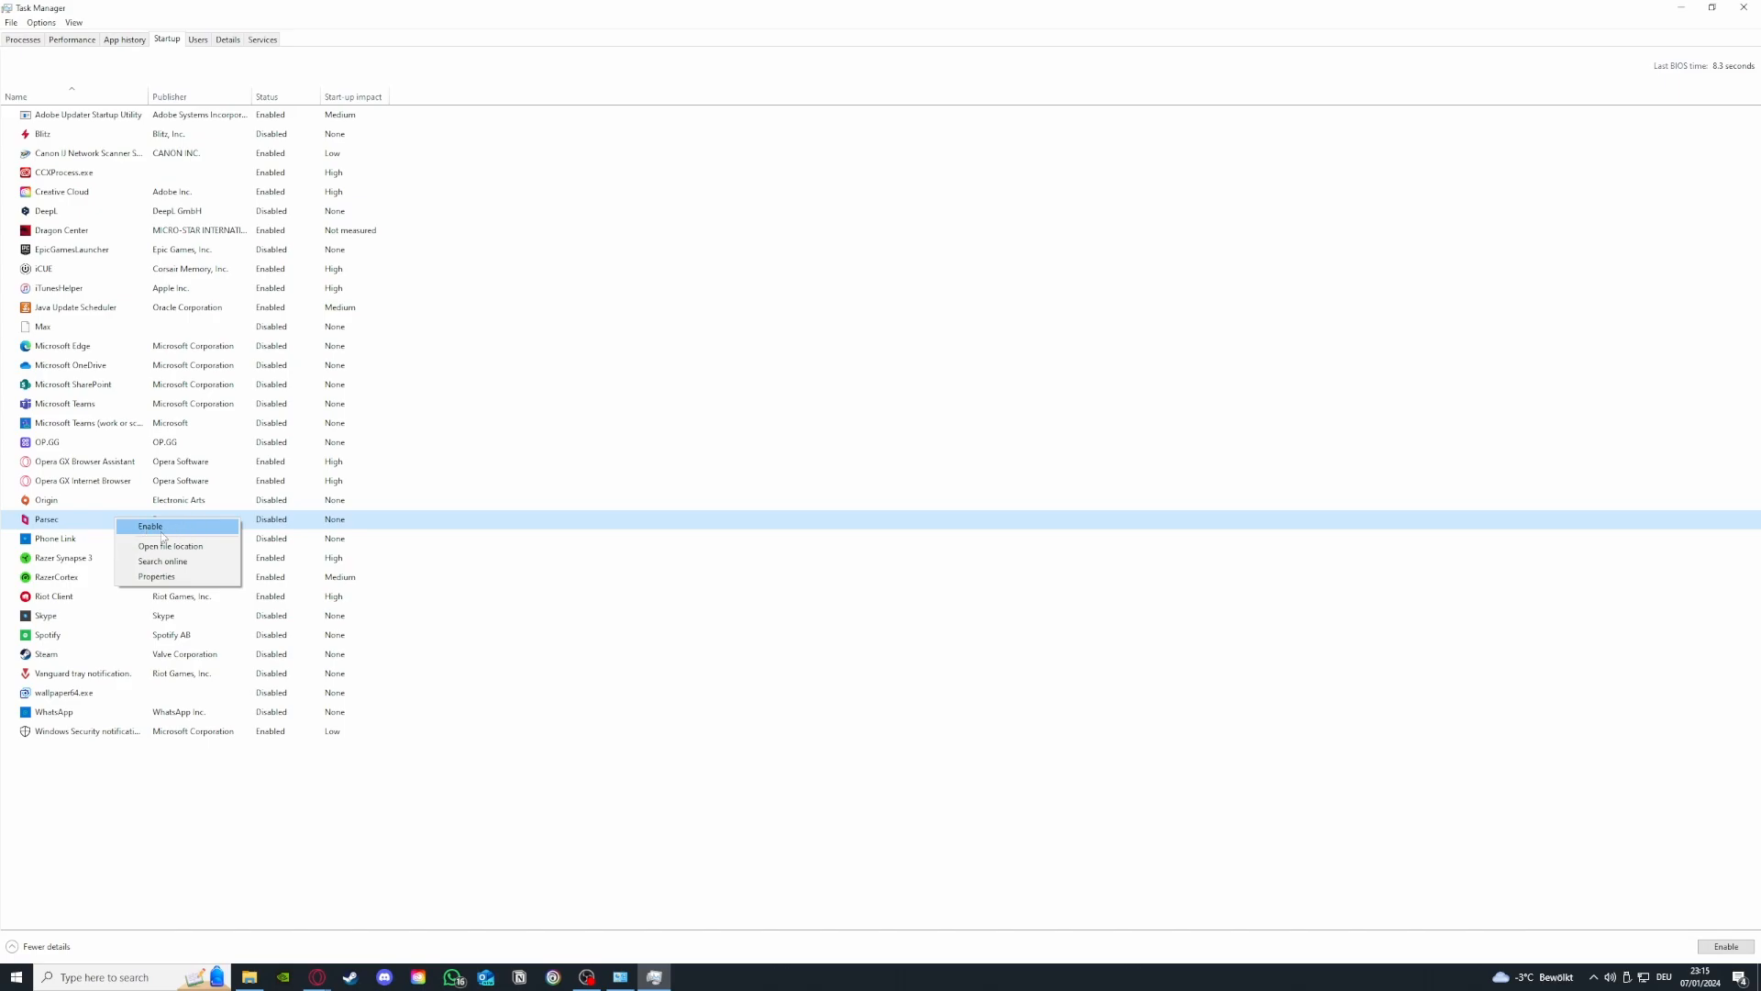
pyautogui.click(168, 275)
pyautogui.rightClick(103, 273)
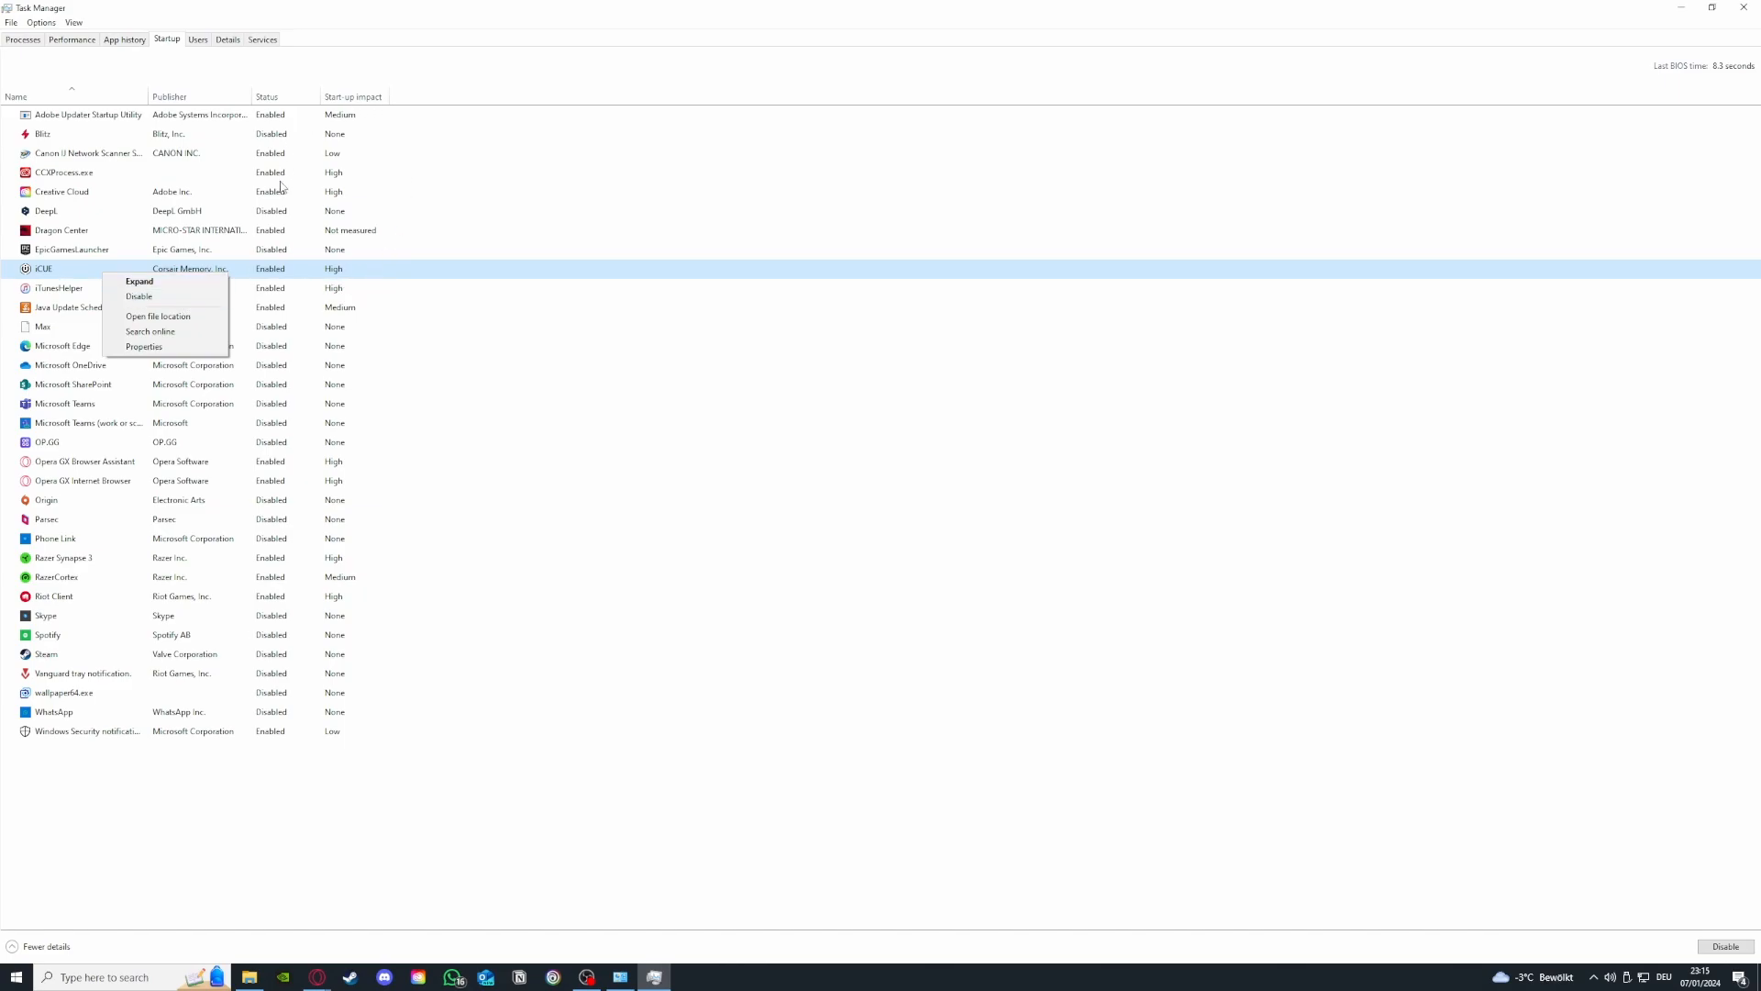
pyautogui.click(139, 296)
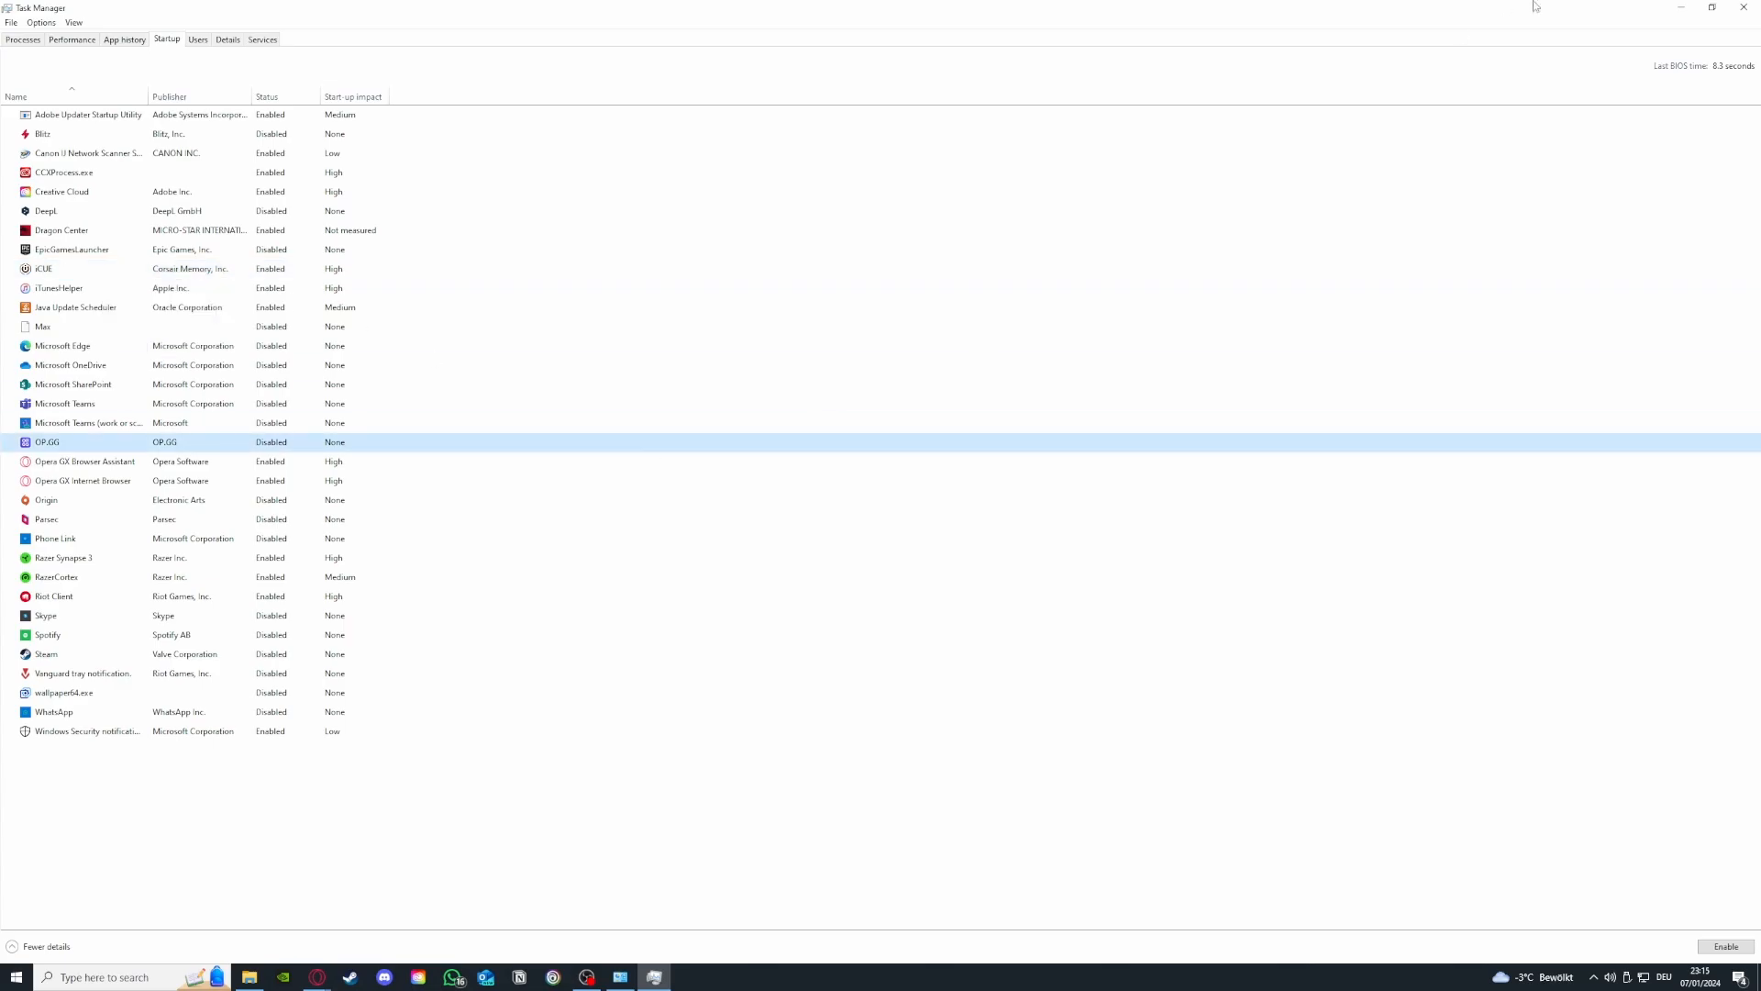
pyautogui.click(1743, 7)
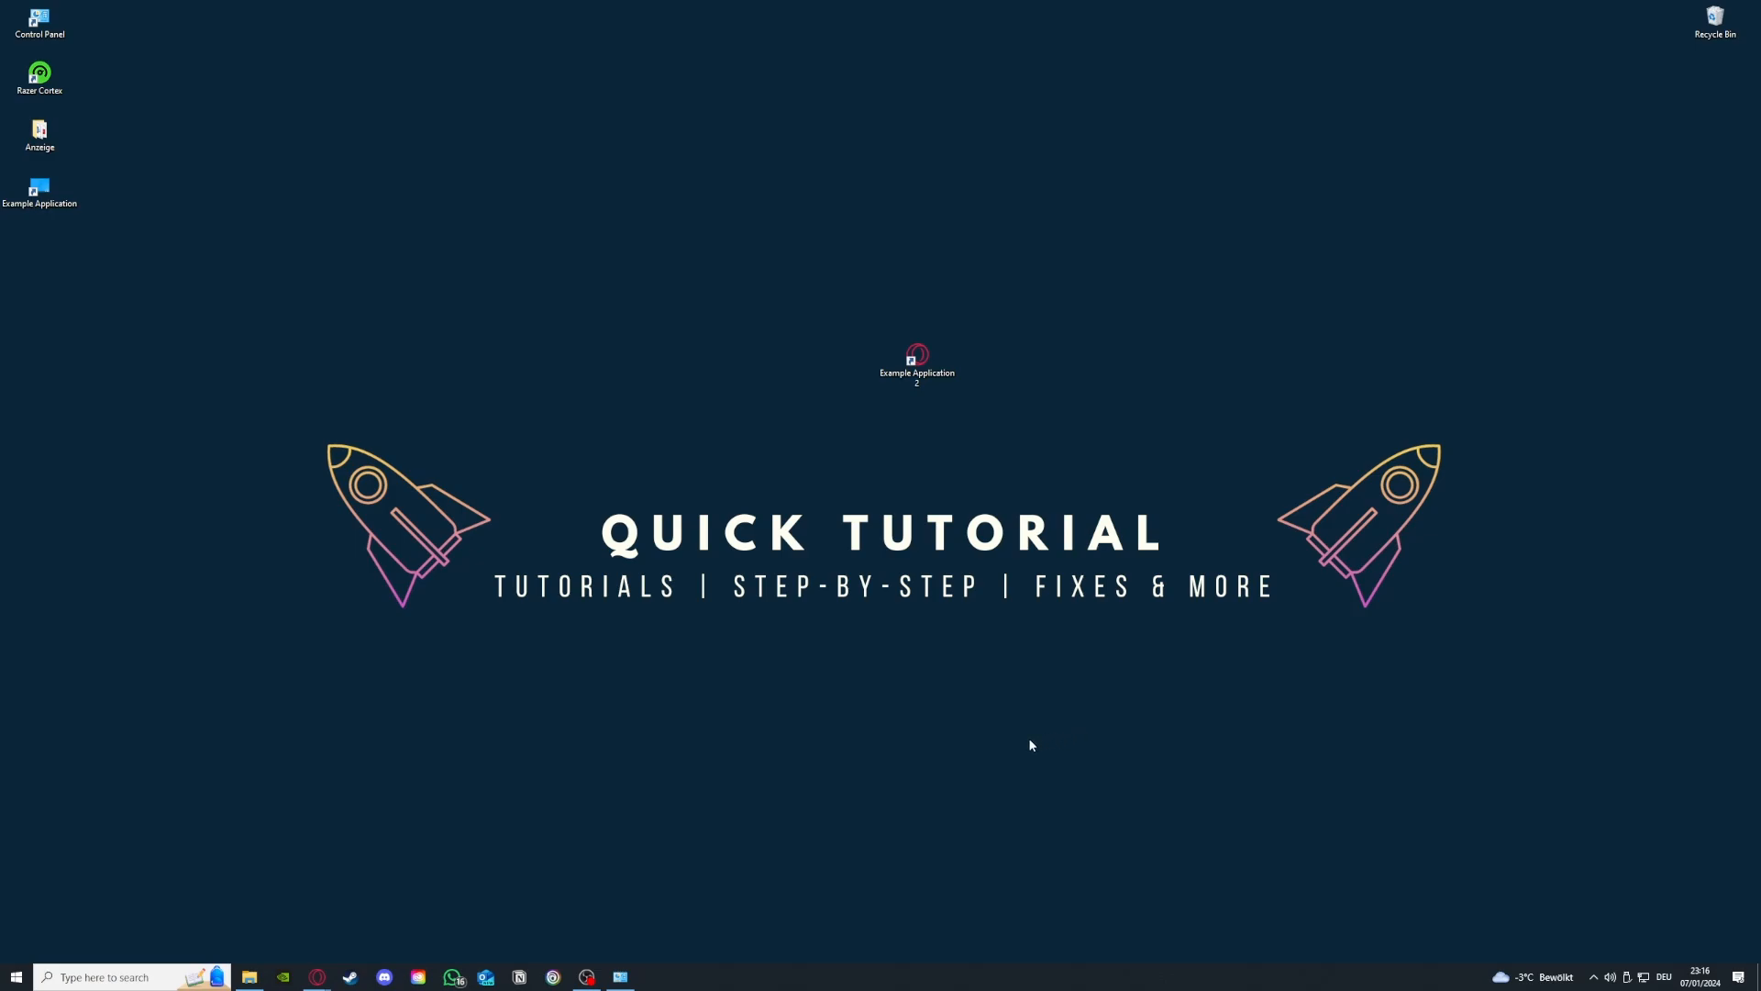
# Reopen Task Manager and enlarge its window so the GPU and power usage columns fit.
pyautogui.rightClick(801, 987)
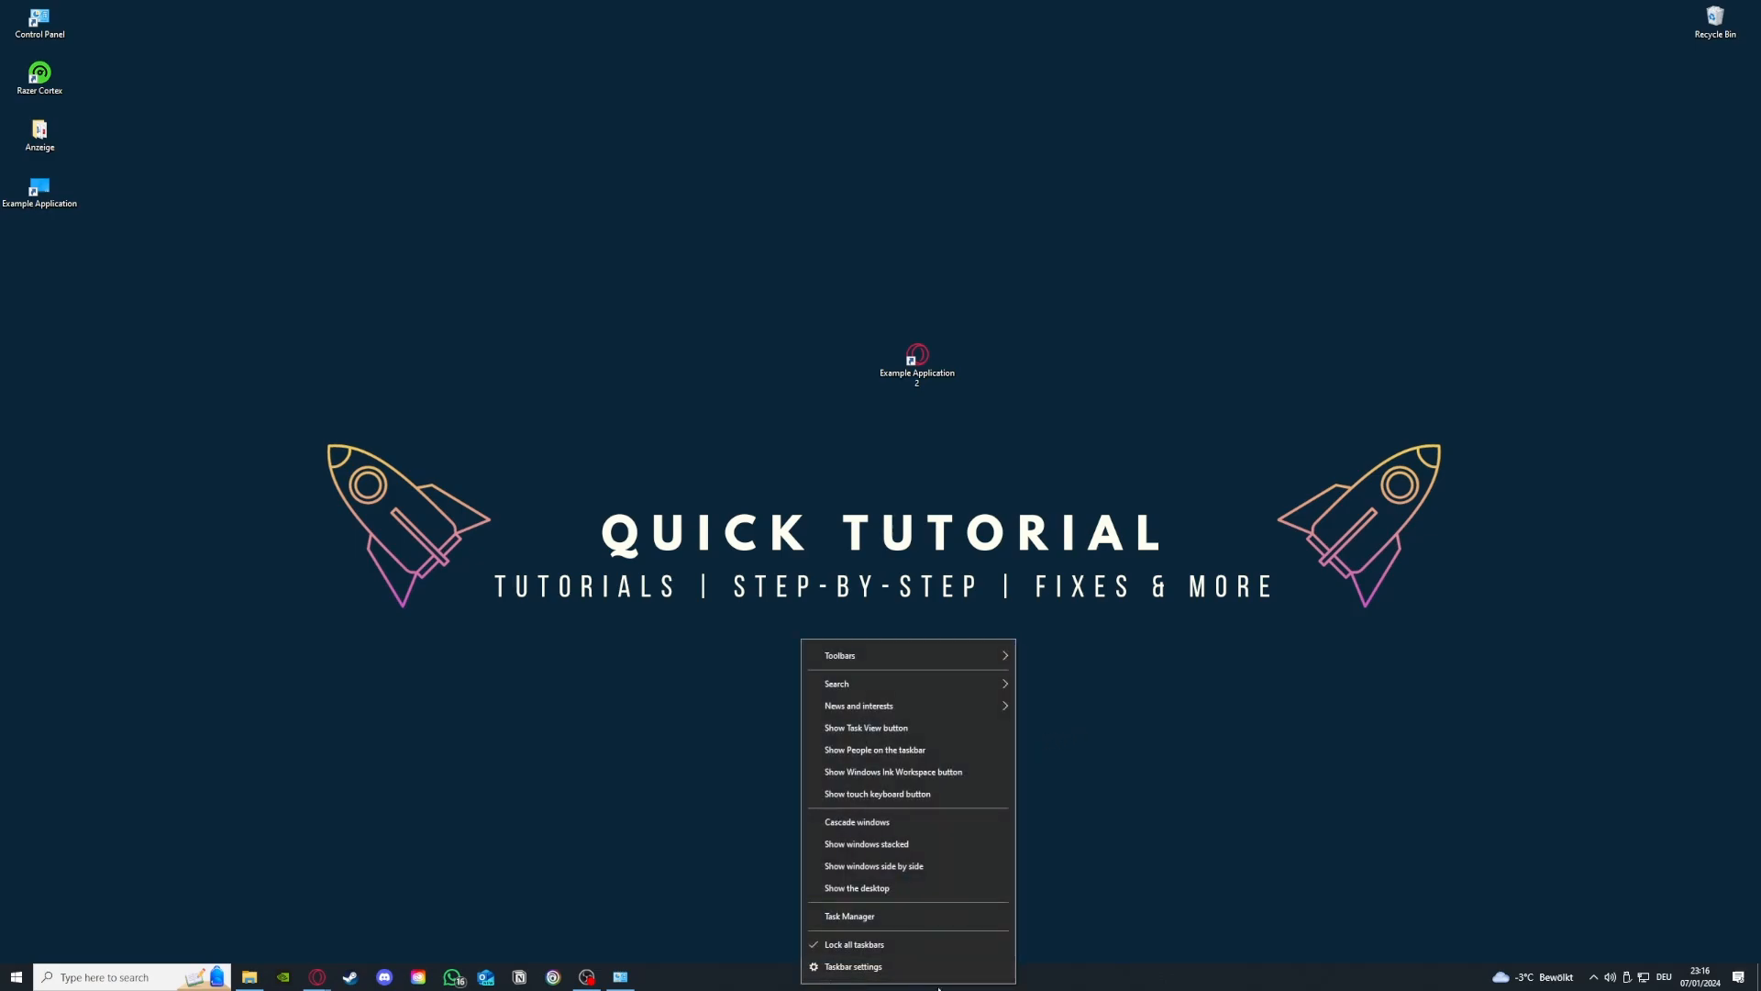
pyautogui.click(860, 917)
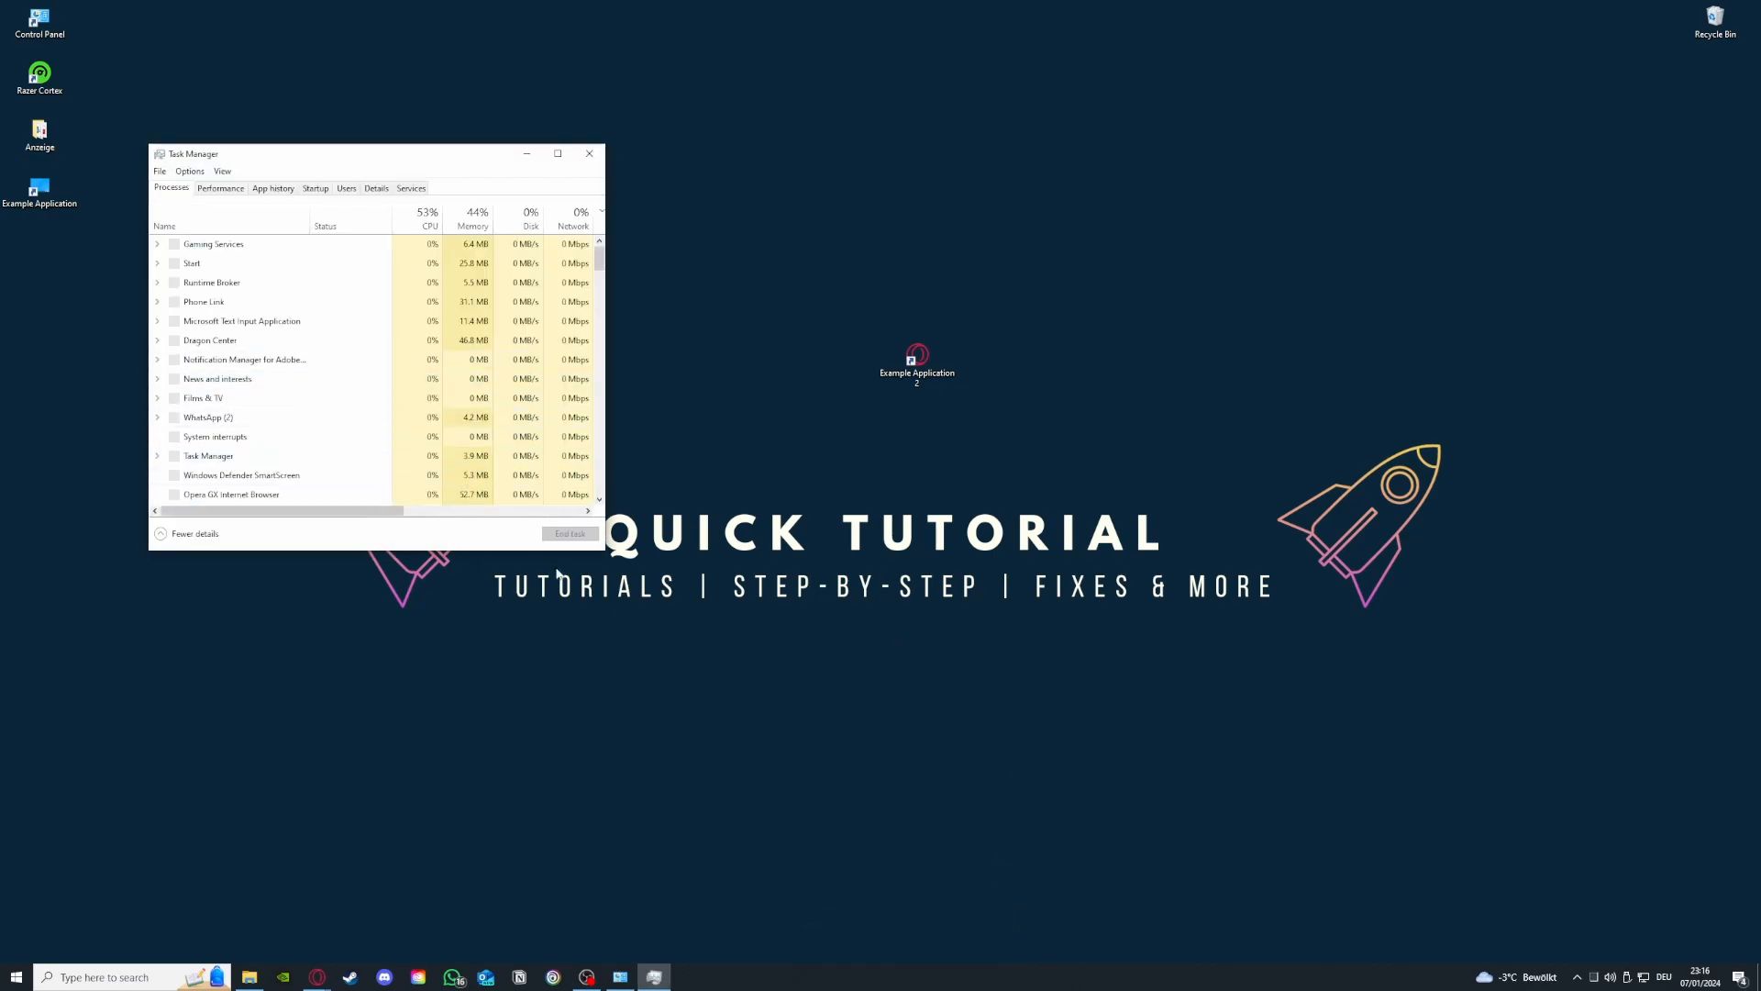
pyautogui.moveTo(597, 550); pyautogui.dragTo(1145, 784)
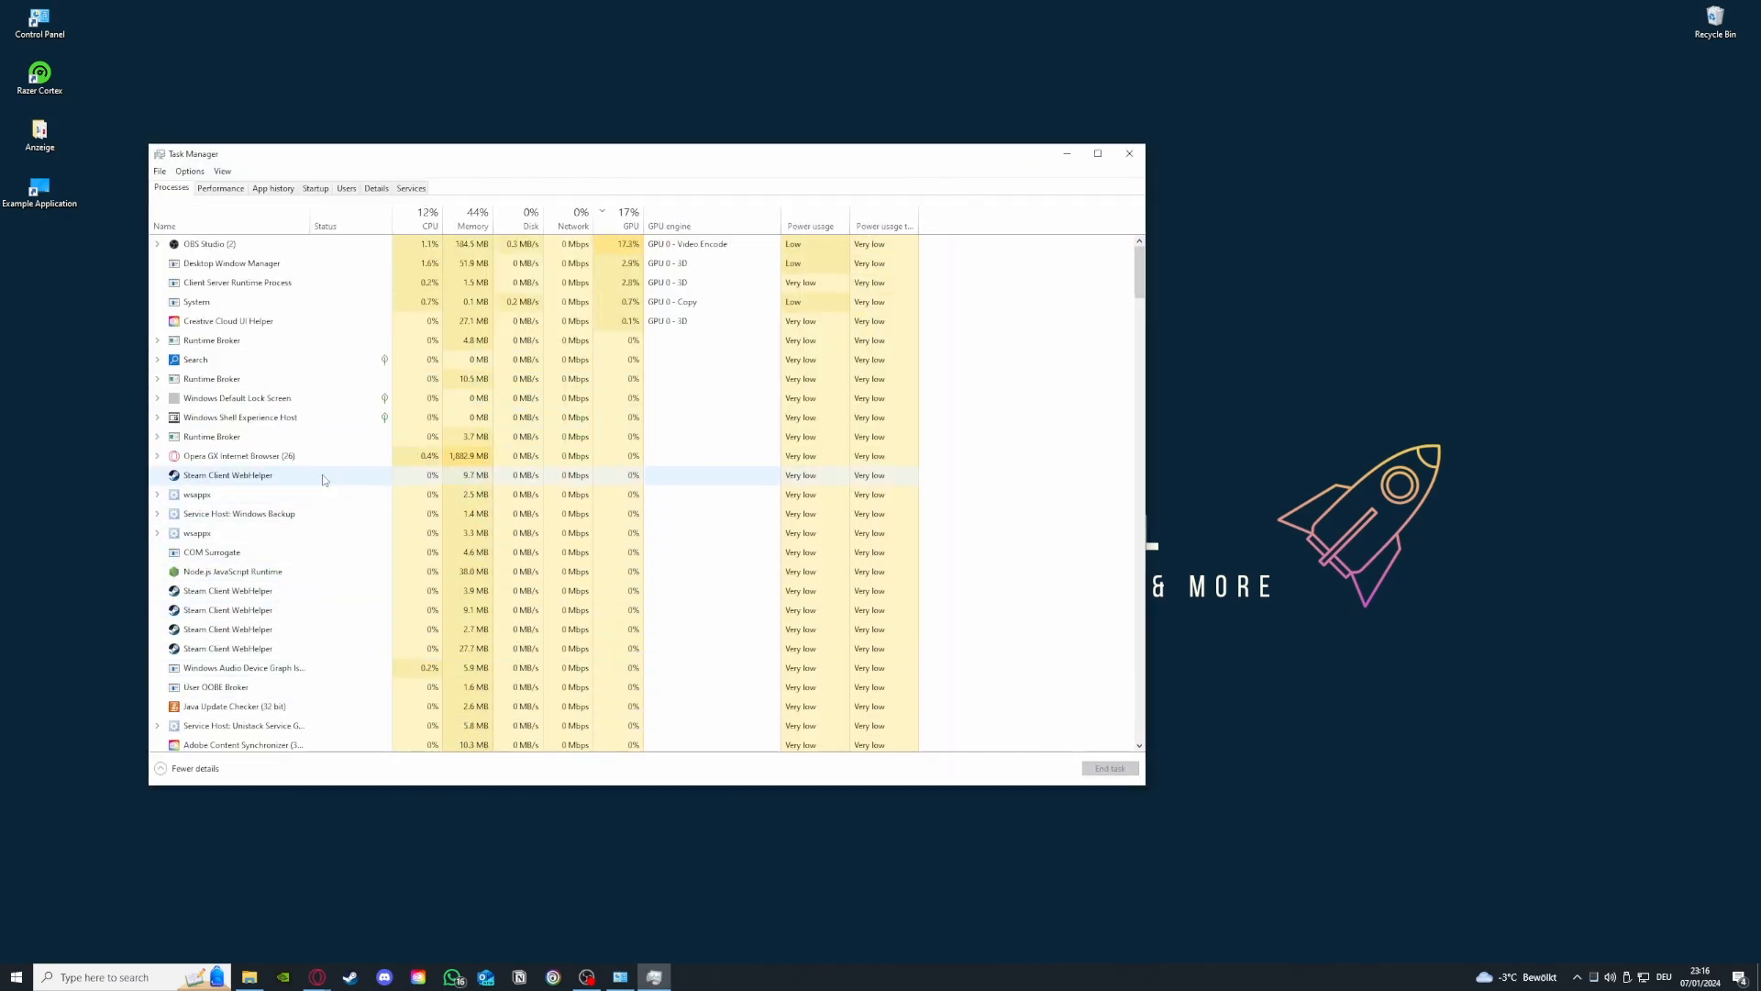
# Select the Steam Client WebHelper processes one after another to inspect them, and close Task Manager.
pyautogui.click(381, 475)
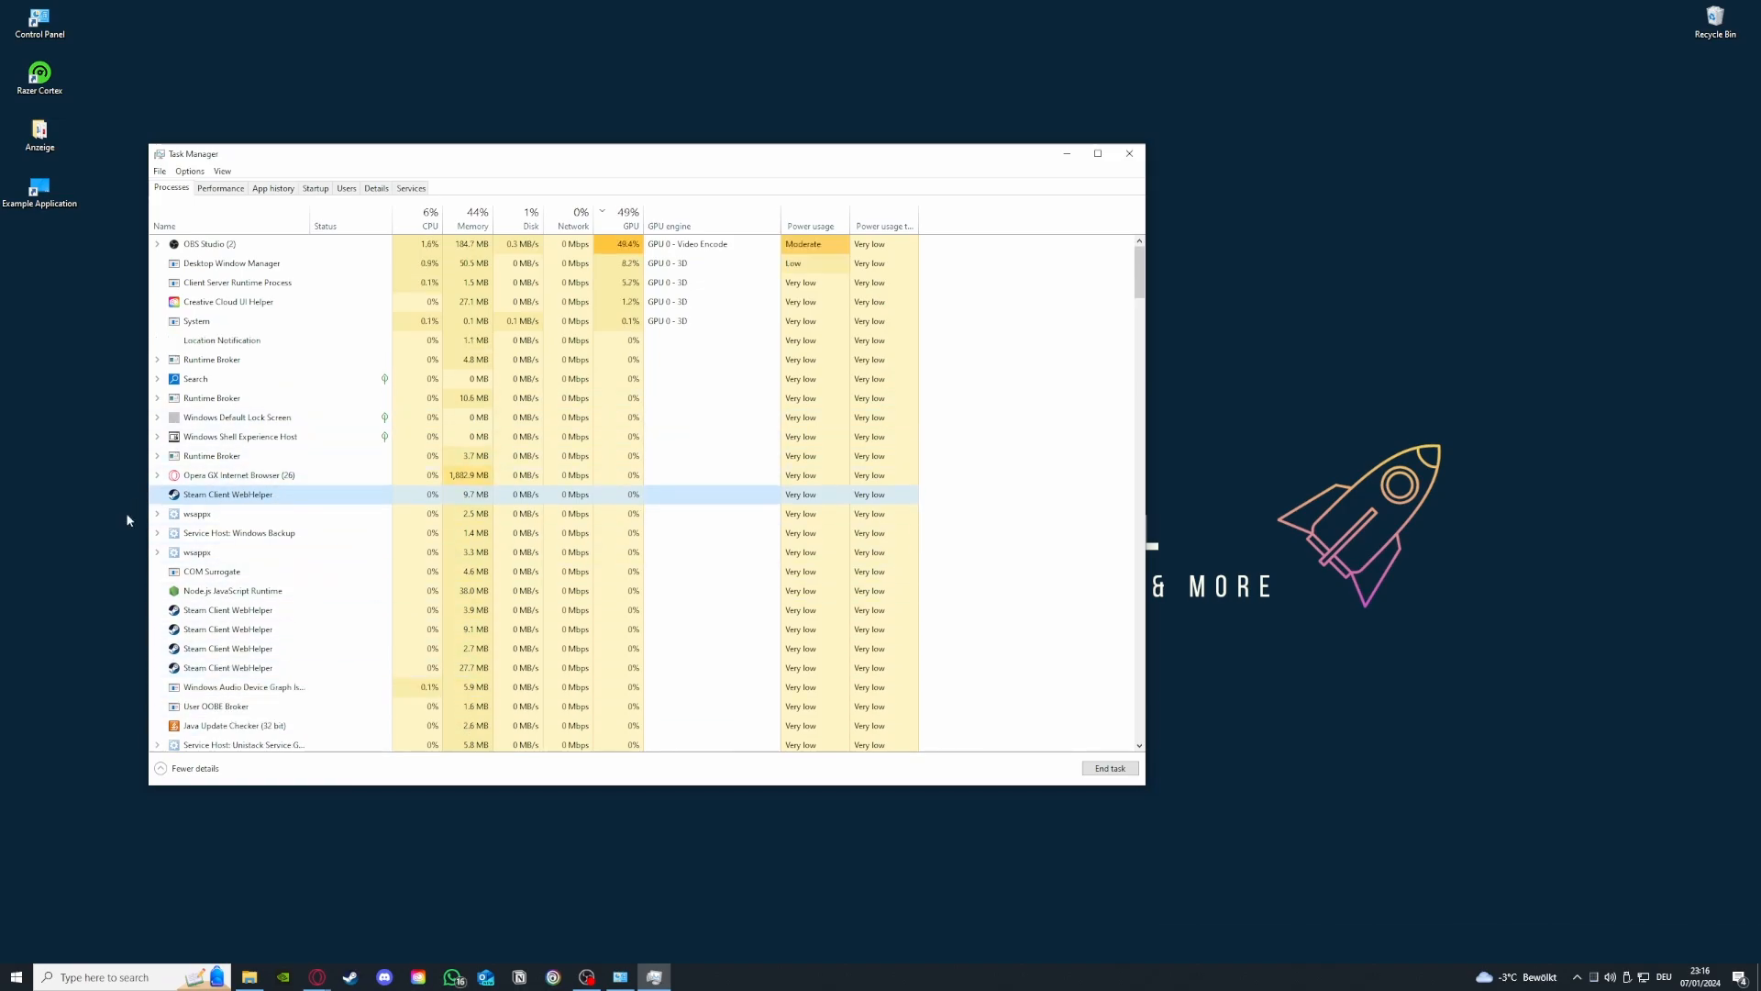
pyautogui.scroll(-3, 200, 580)
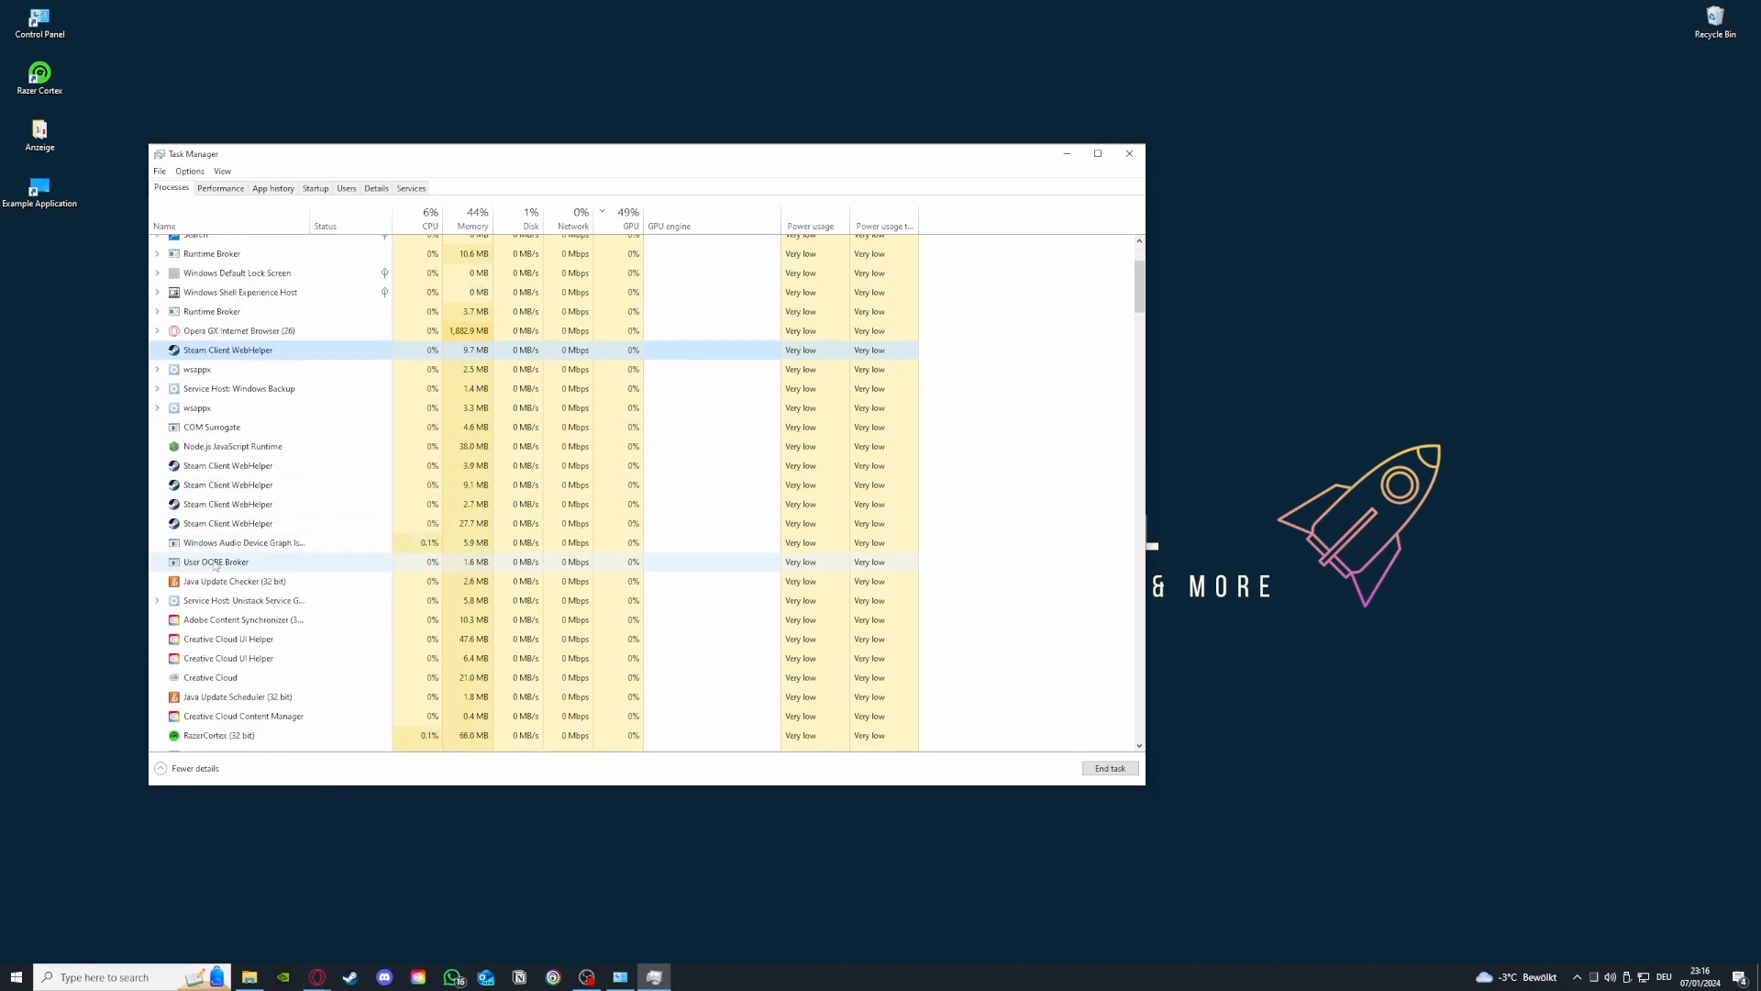
pyautogui.click(208, 463)
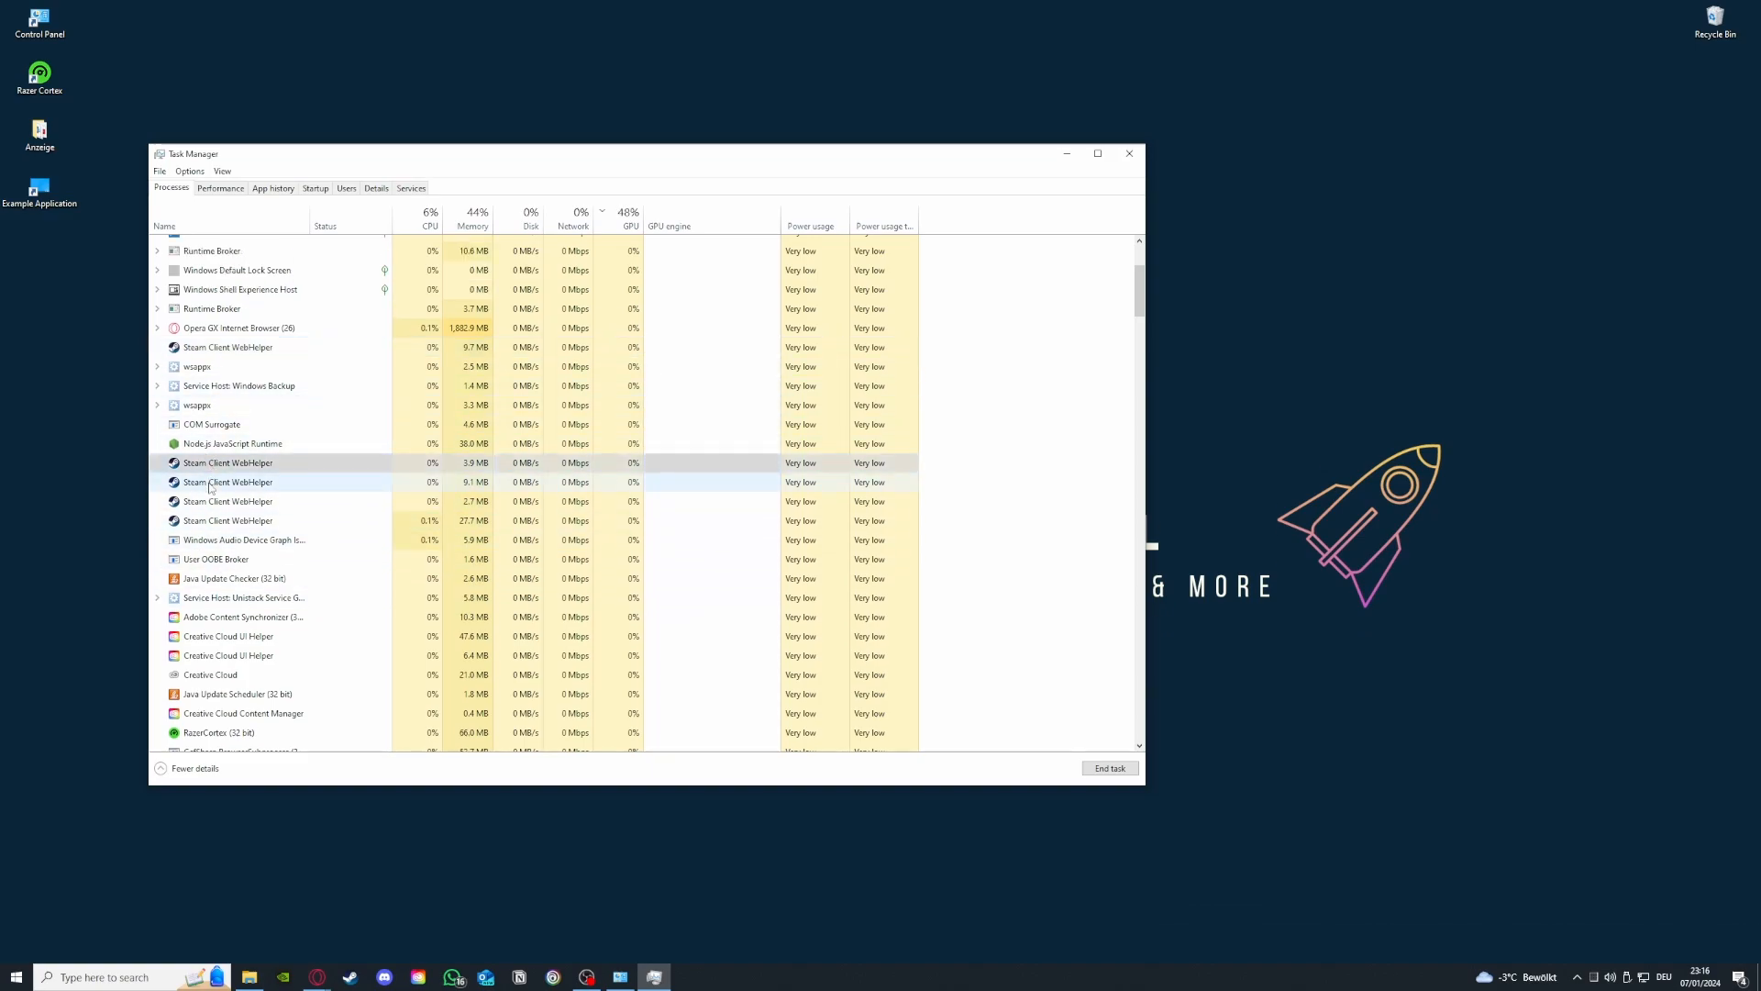
pyautogui.click(211, 482)
pyautogui.click(215, 502)
pyautogui.click(217, 522)
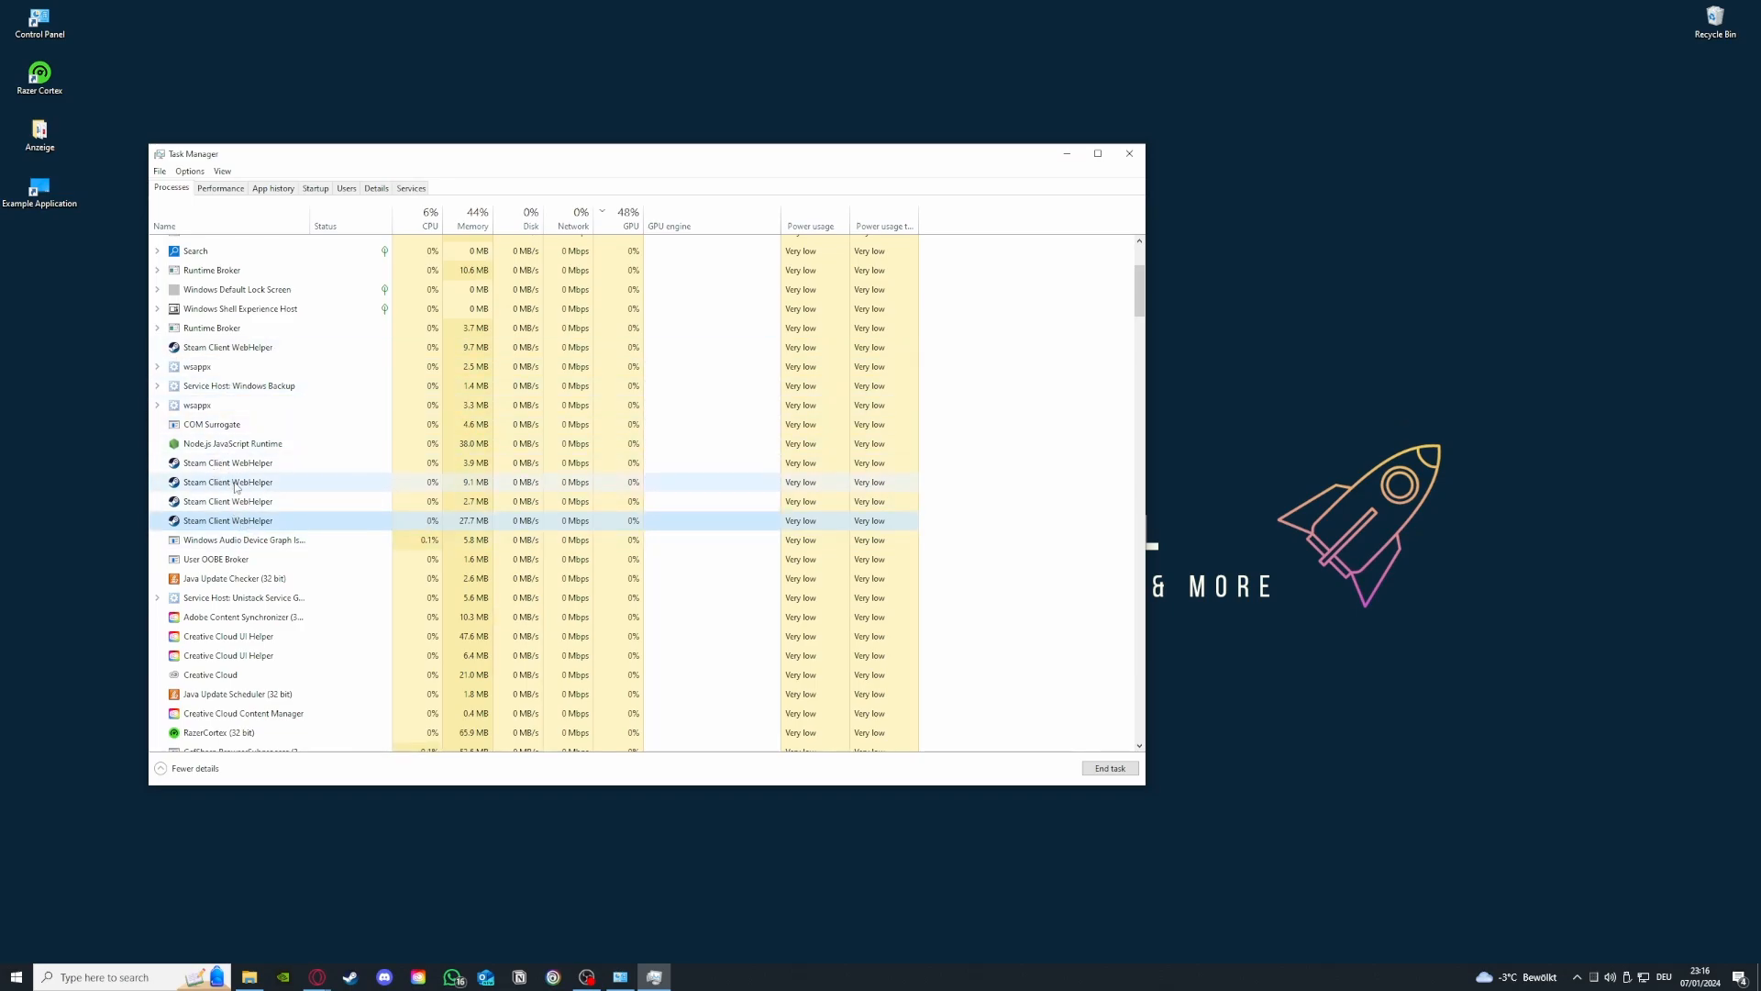
pyautogui.click(1127, 149)
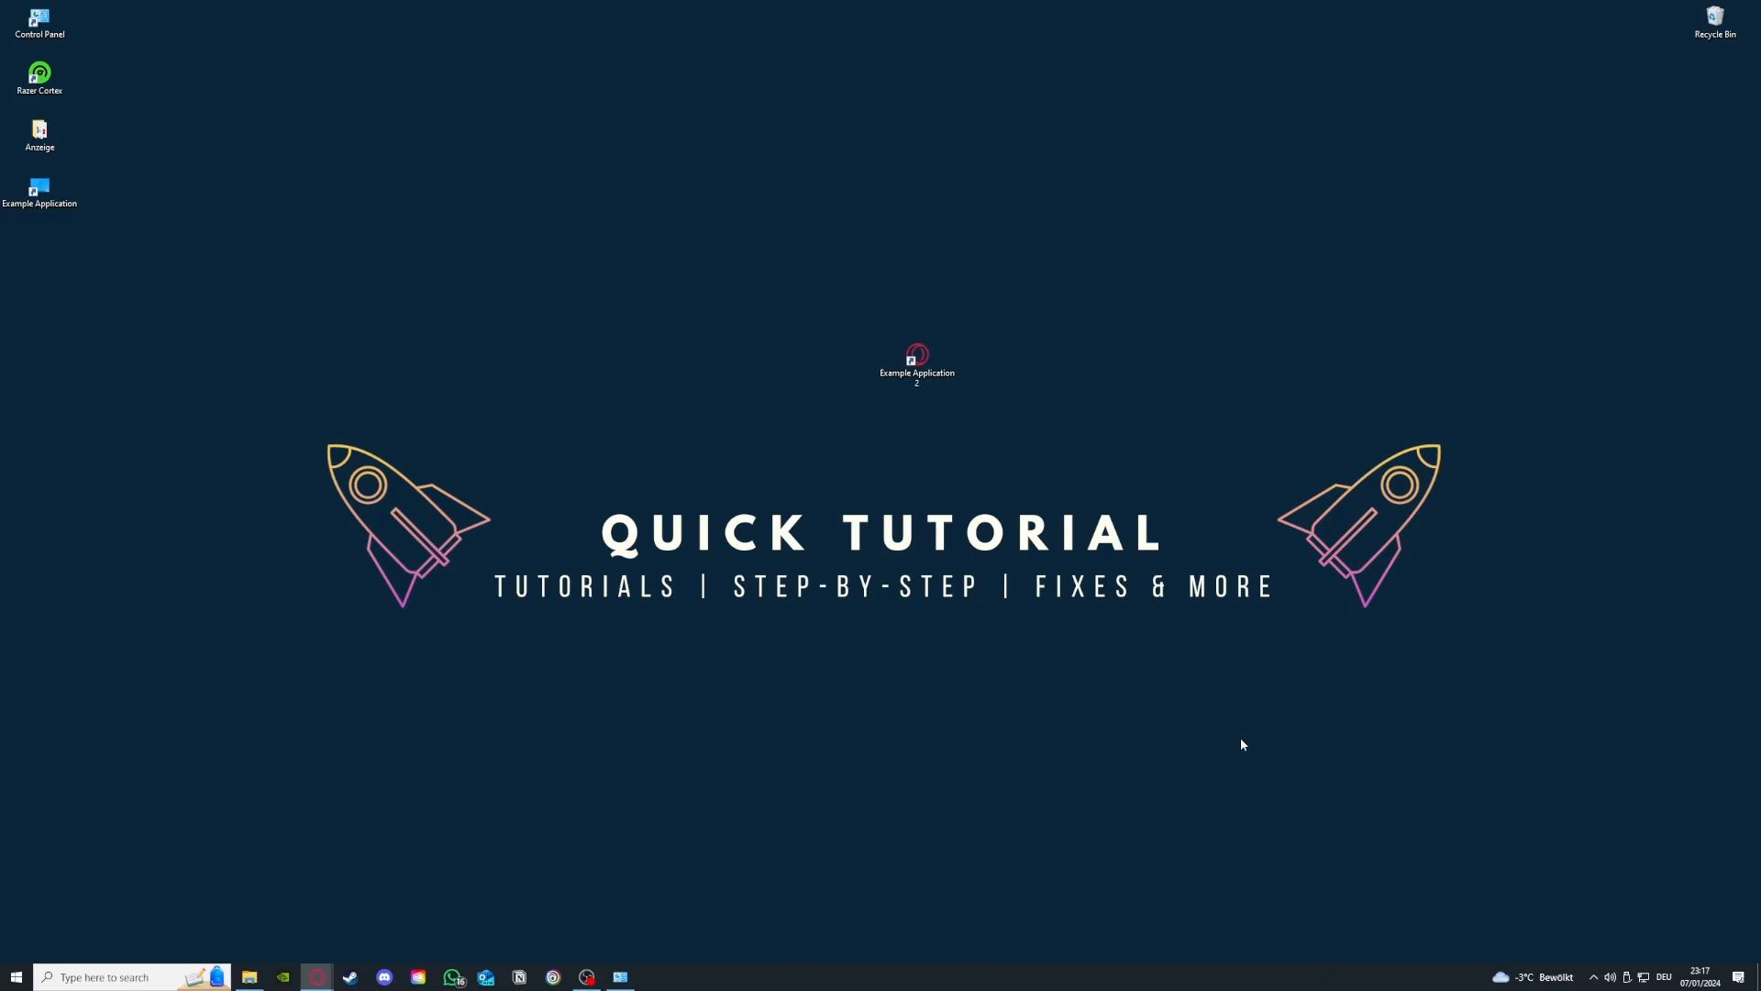
# Open Administrative Tools from Control Panel's System and Security page and place its window beside the Control Panel window.
pyautogui.click(620, 976)
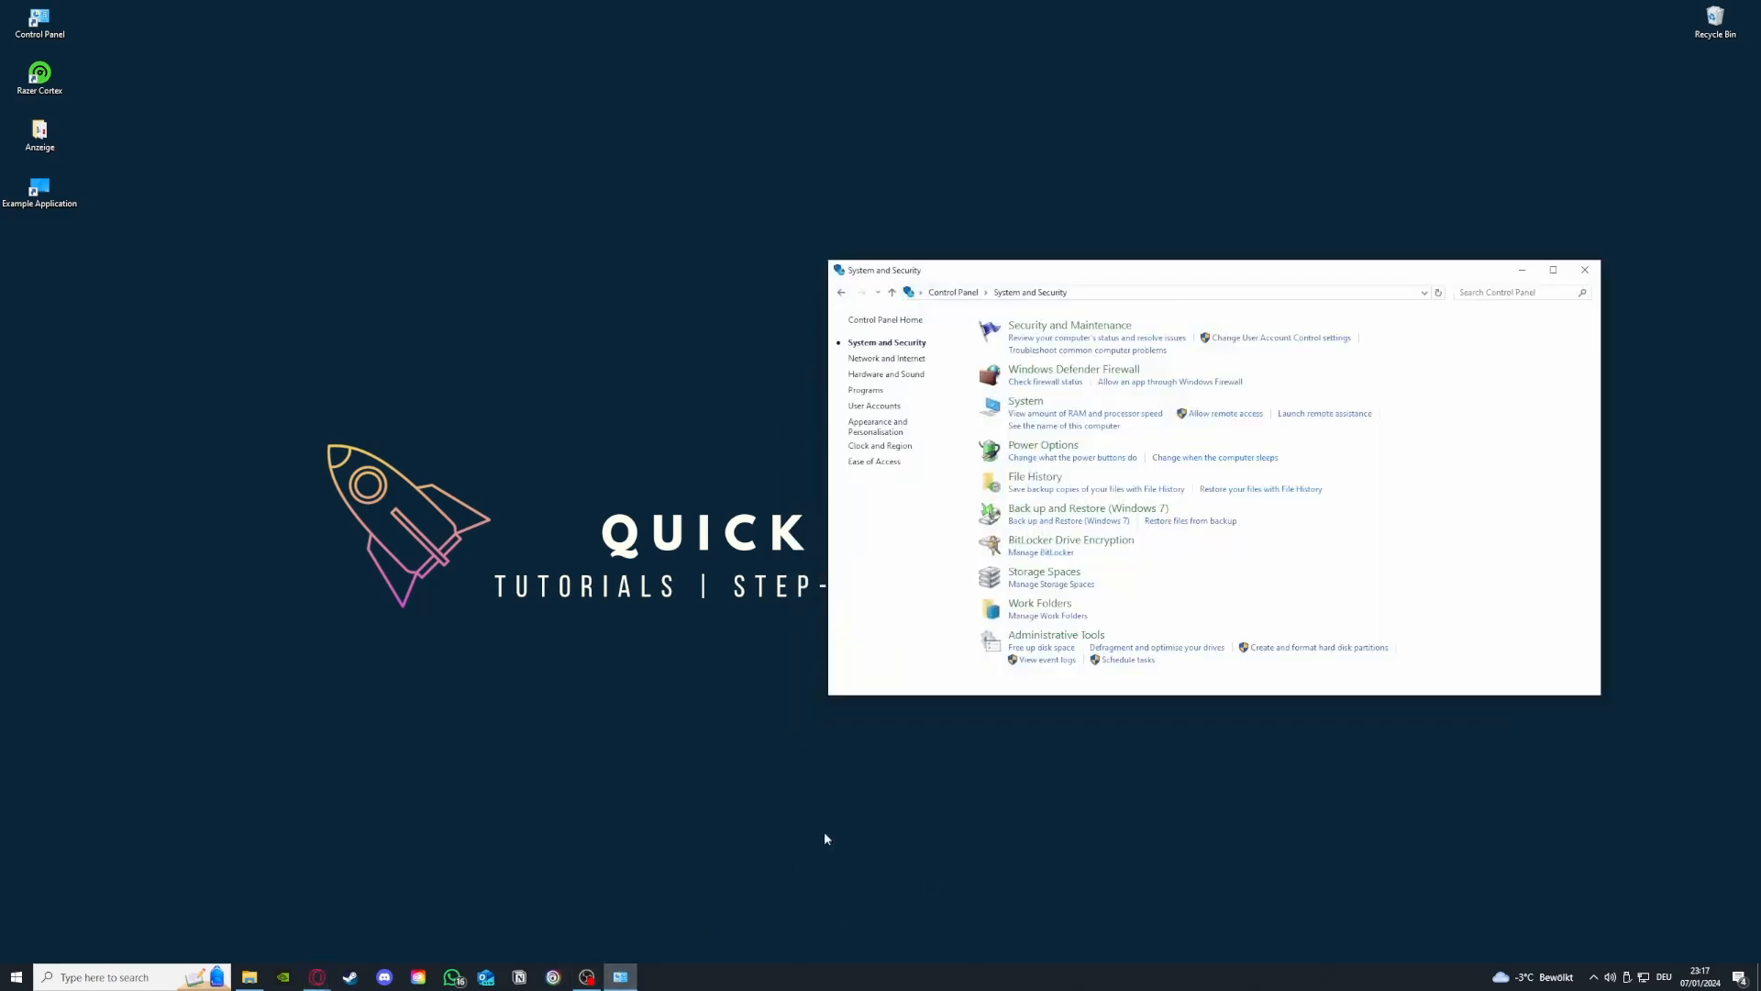
pyautogui.moveTo(1046, 636)
pyautogui.mouseDown()
pyautogui.moveTo(807, 610)
pyautogui.moveTo(1032, 639)
pyautogui.mouseUp()
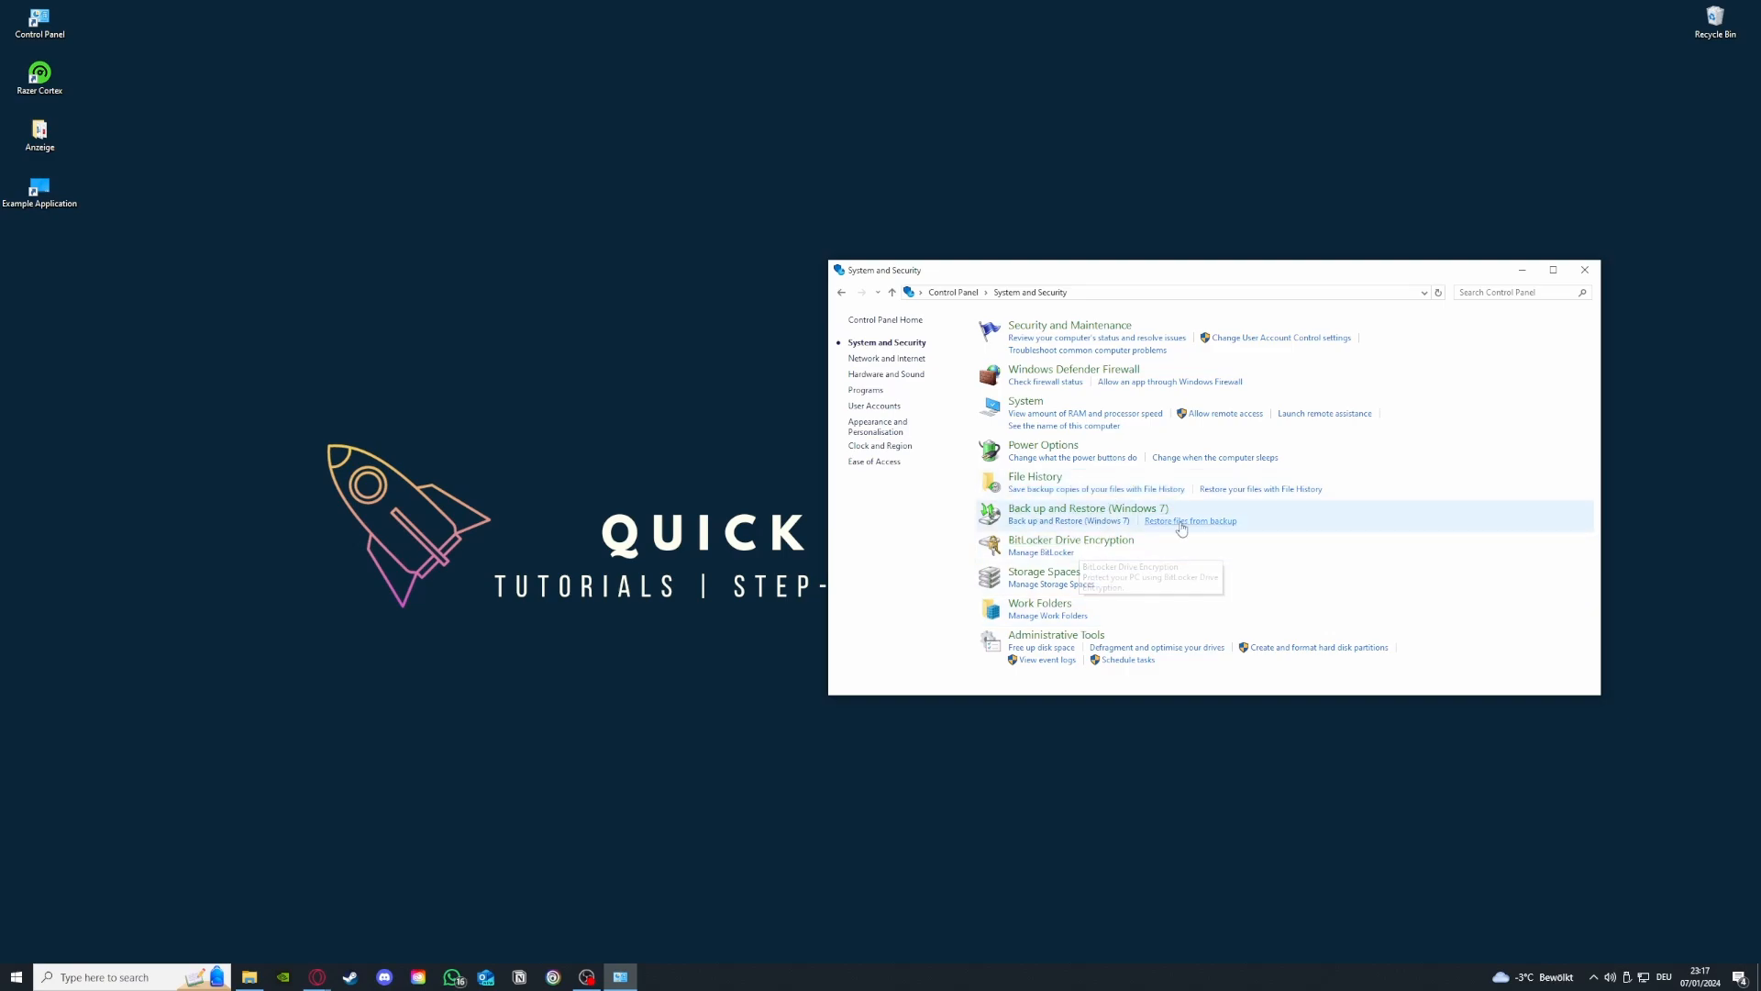
pyautogui.click(1088, 636)
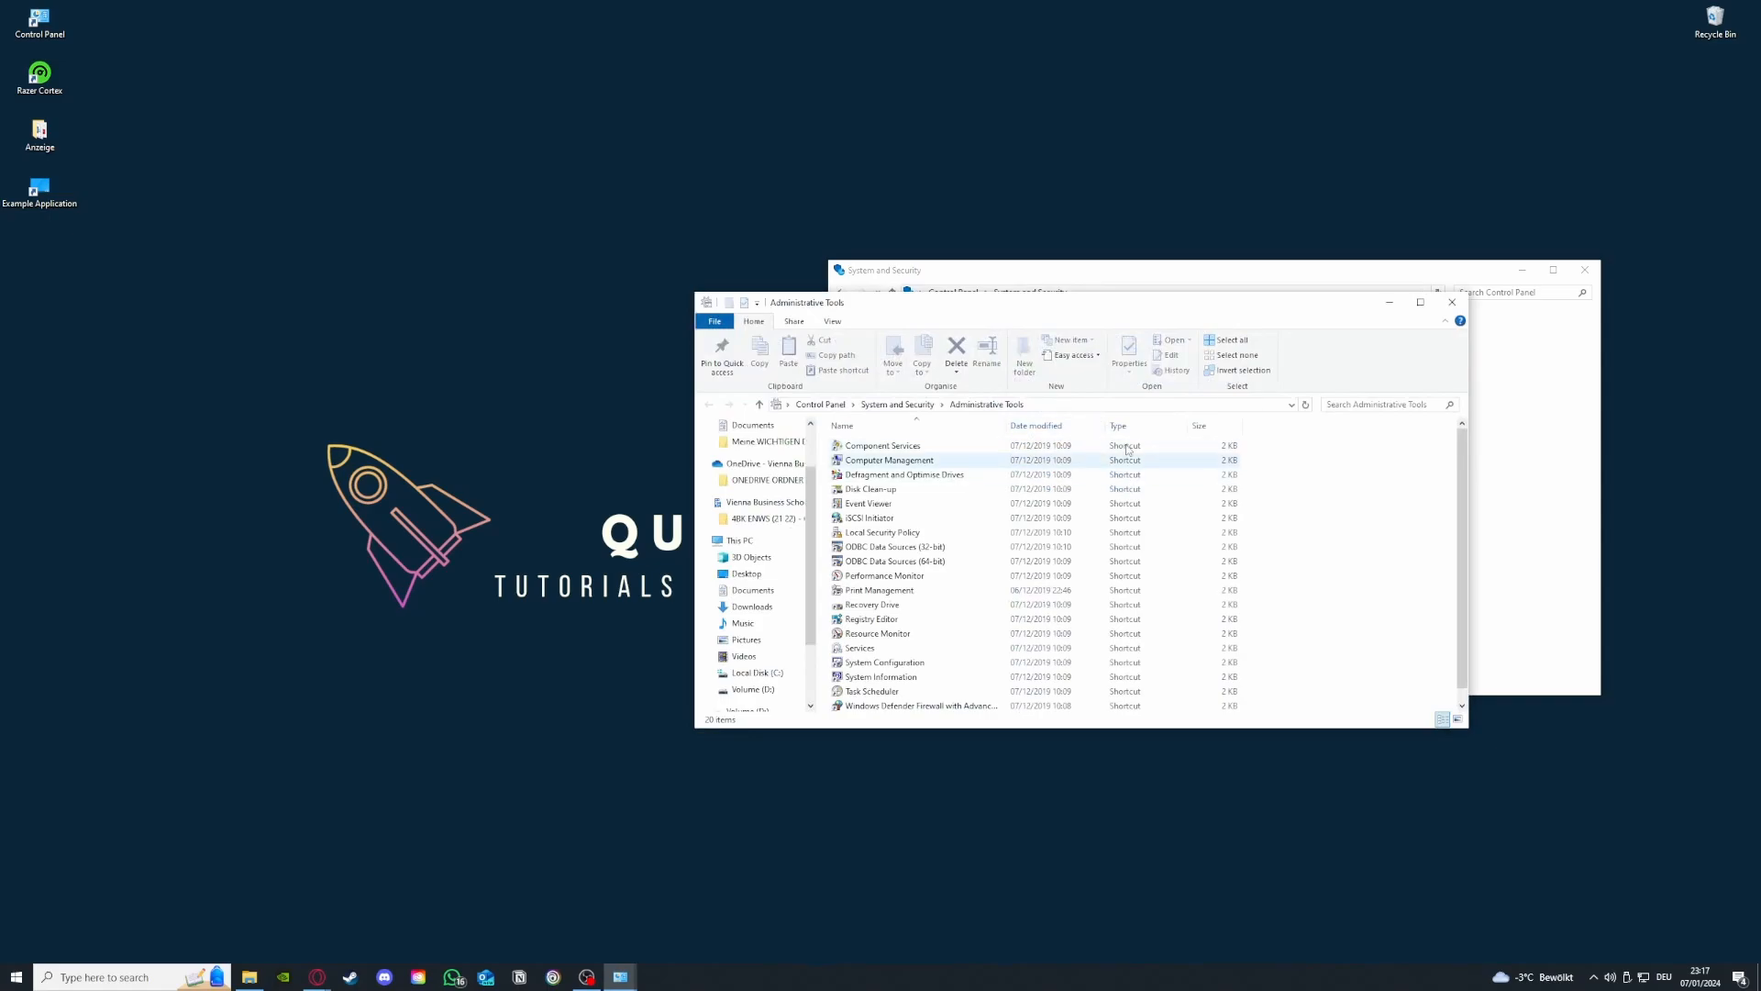
pyautogui.moveTo(1081, 307); pyautogui.dragTo(427, 203)
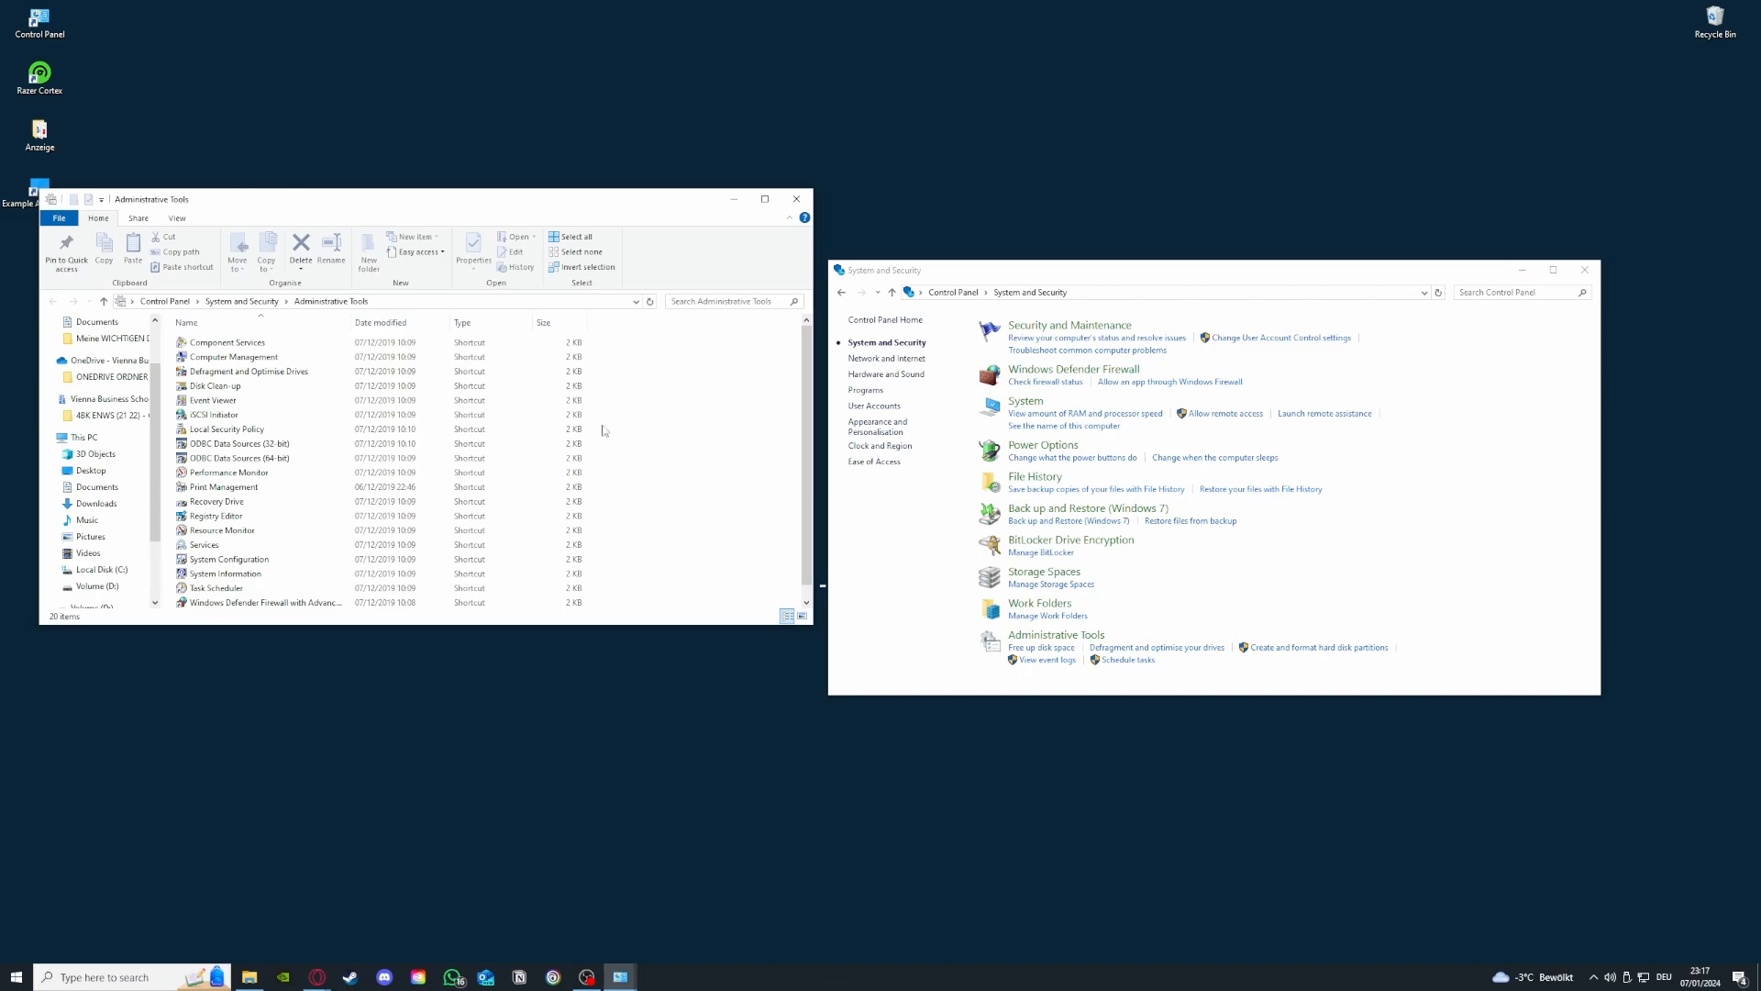
pyautogui.click(142, 979)
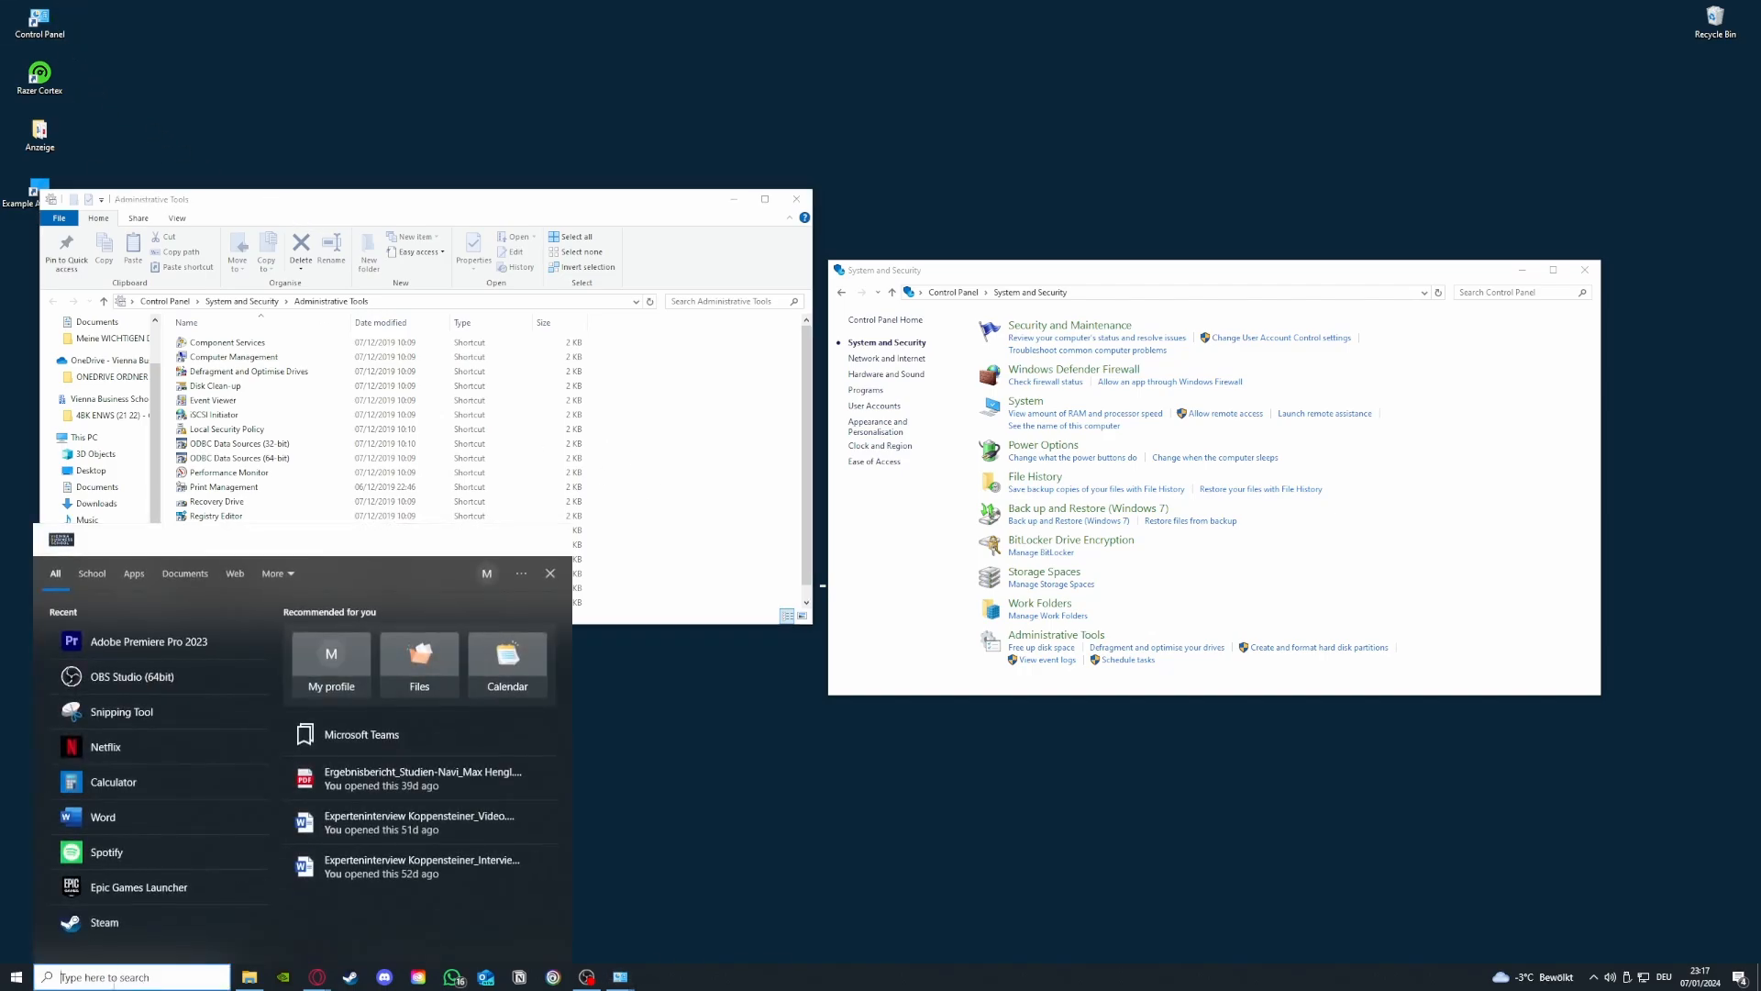
pyautogui.click(633, 825)
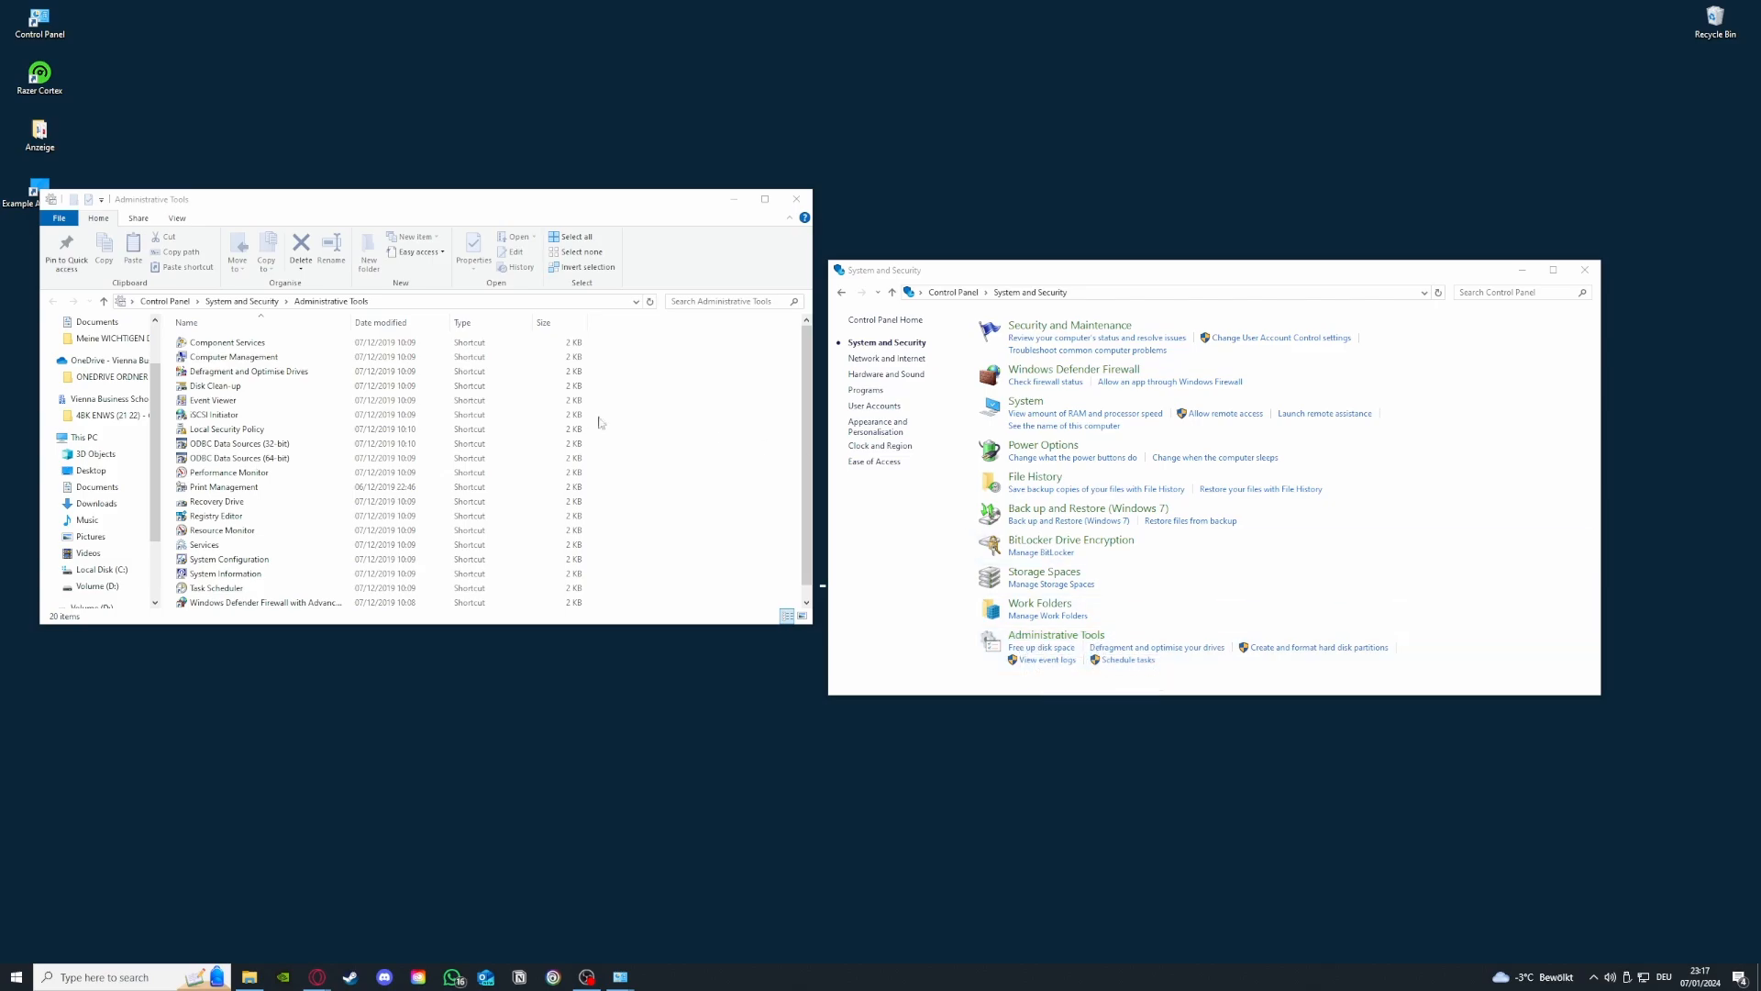
# Open Disk Clean-up to view the selectable drives, and close it along with the Administrative Tools and Control Panel windows.
pyautogui.doubleClick(228, 387)
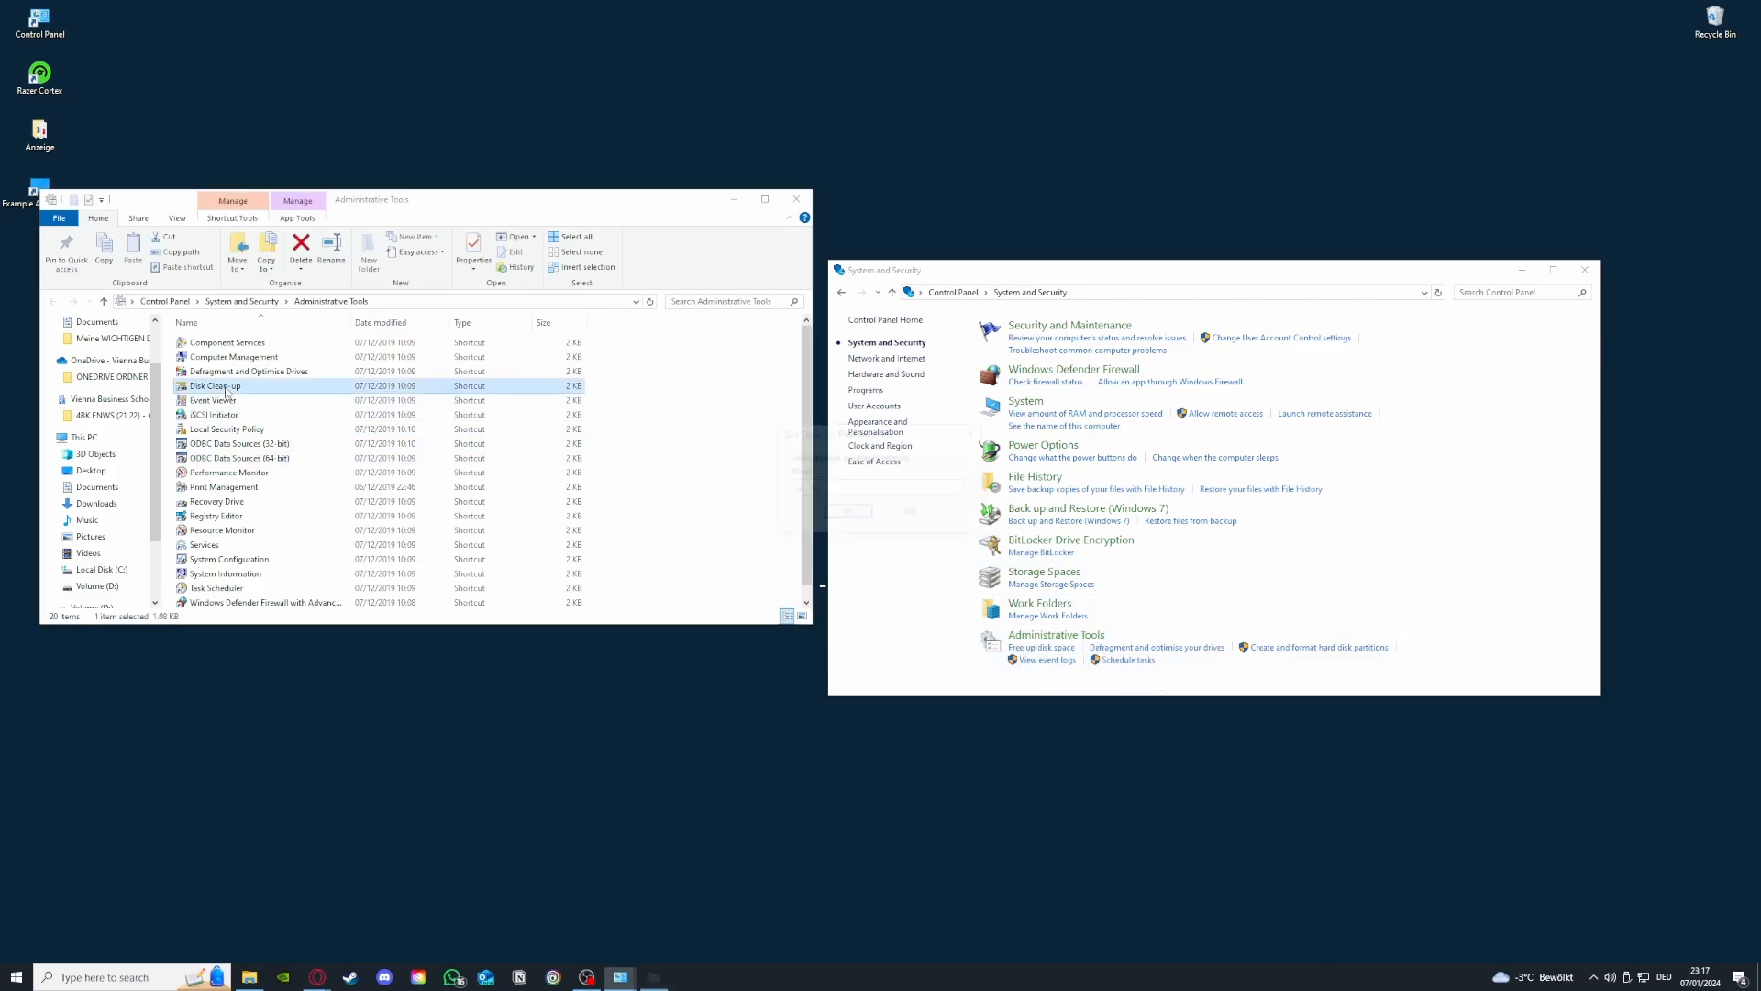
pyautogui.click(878, 488)
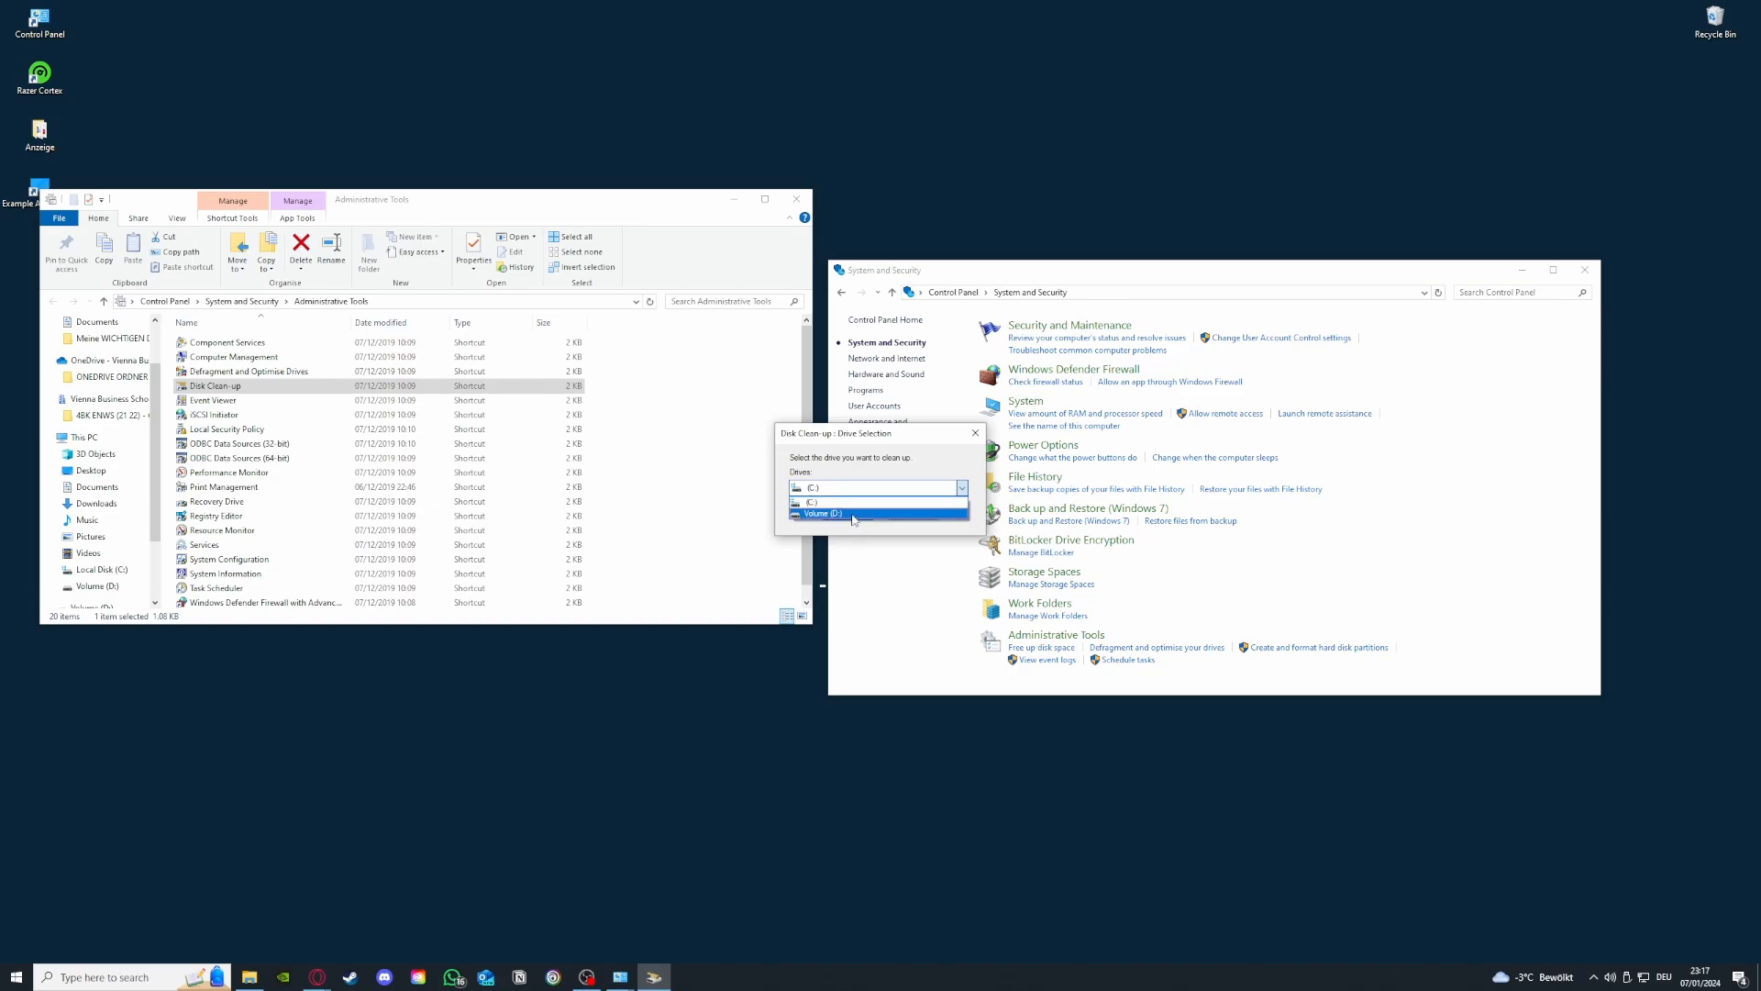
pyautogui.click(961, 487)
pyautogui.click(974, 440)
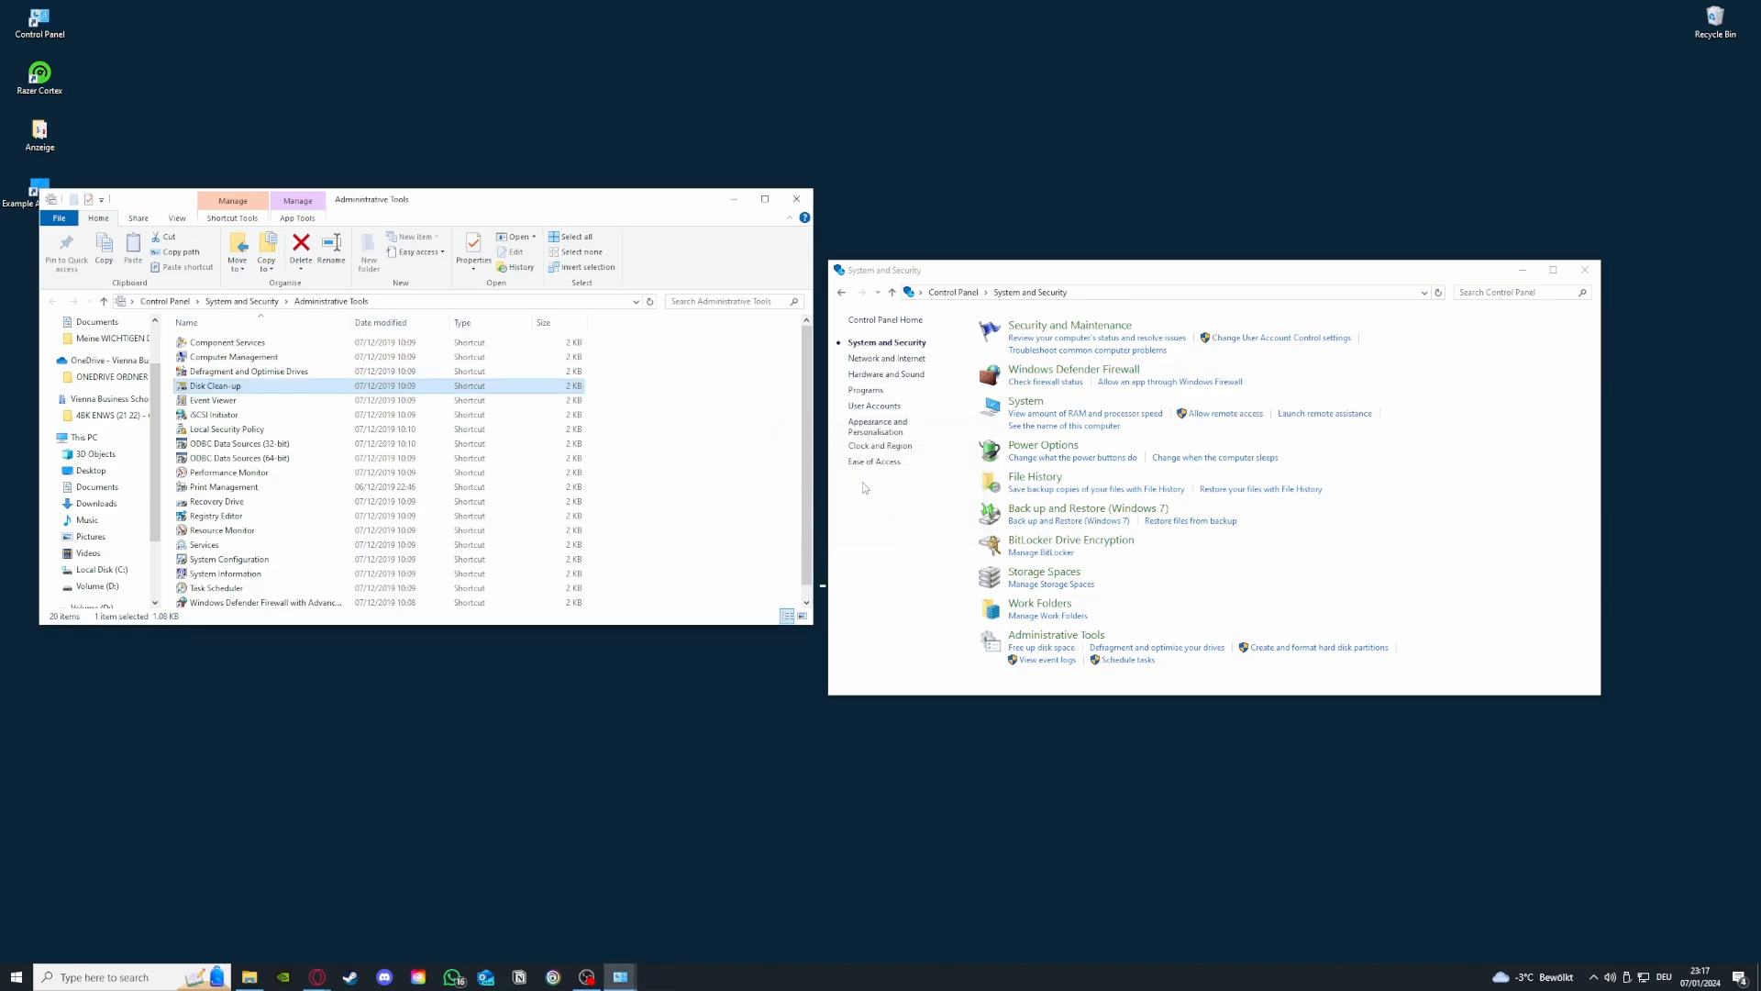
pyautogui.click(796, 199)
pyautogui.click(1583, 271)
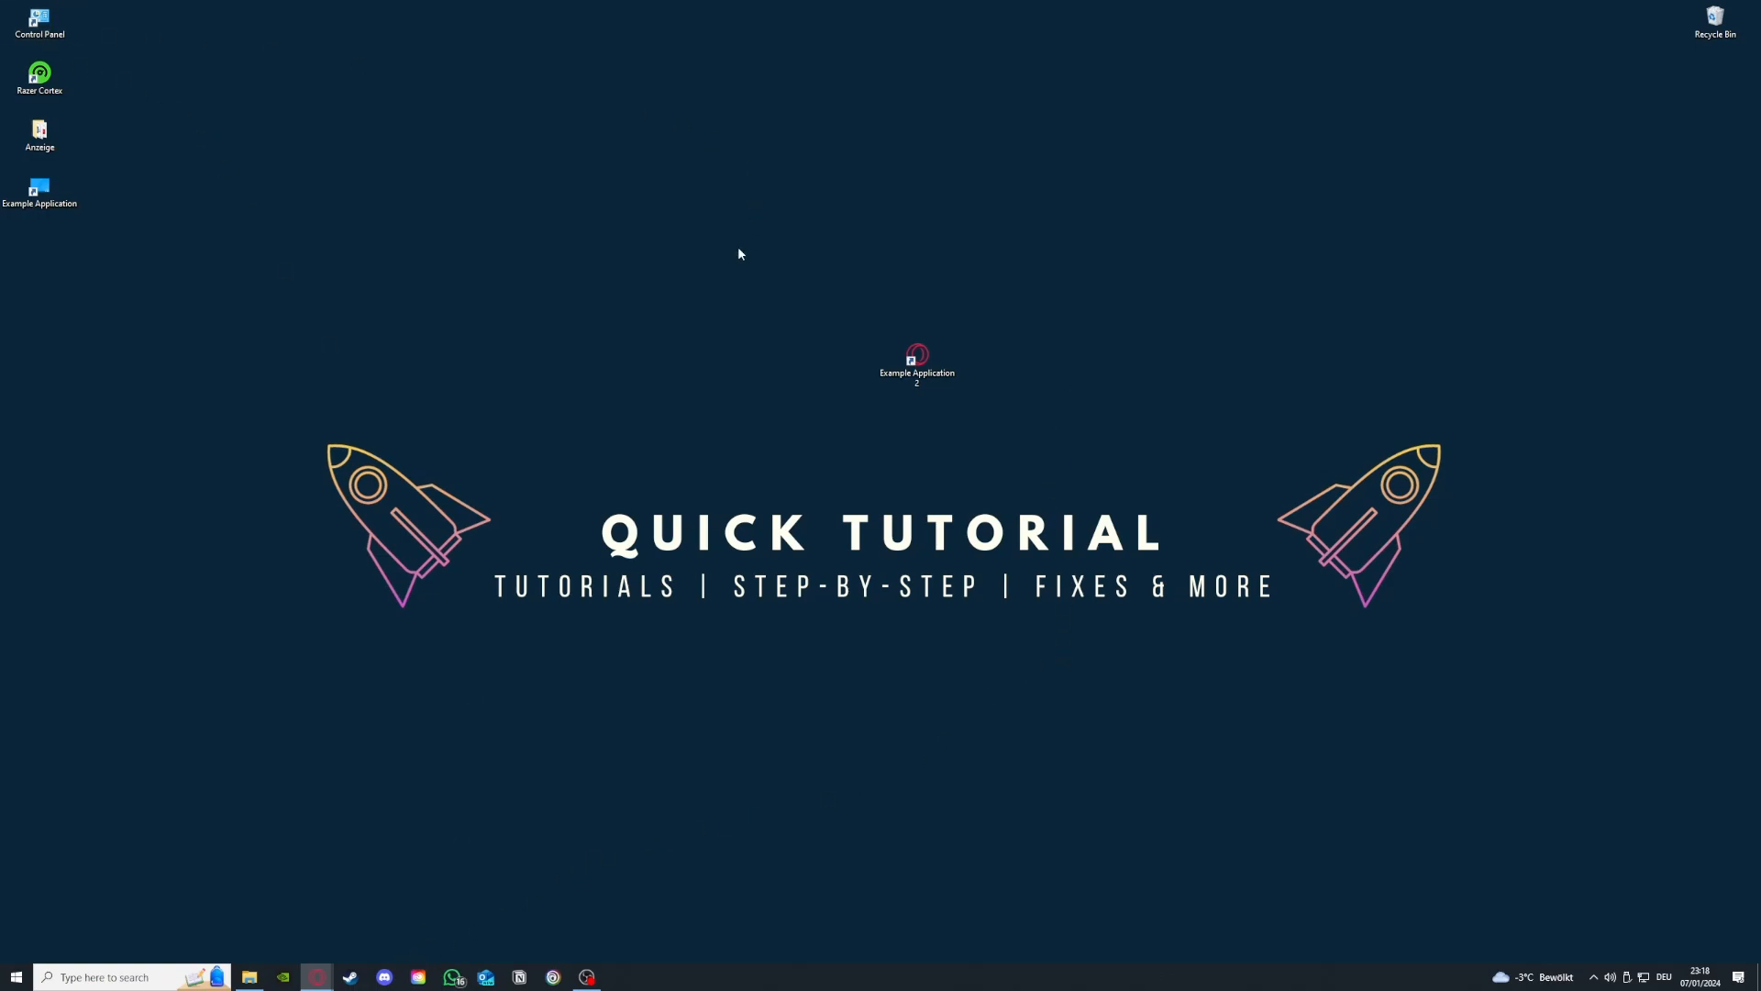
# Open the list of installed programs from Control Panel and look through it down to the Microsoft entries.
pyautogui.doubleClick(40, 22)
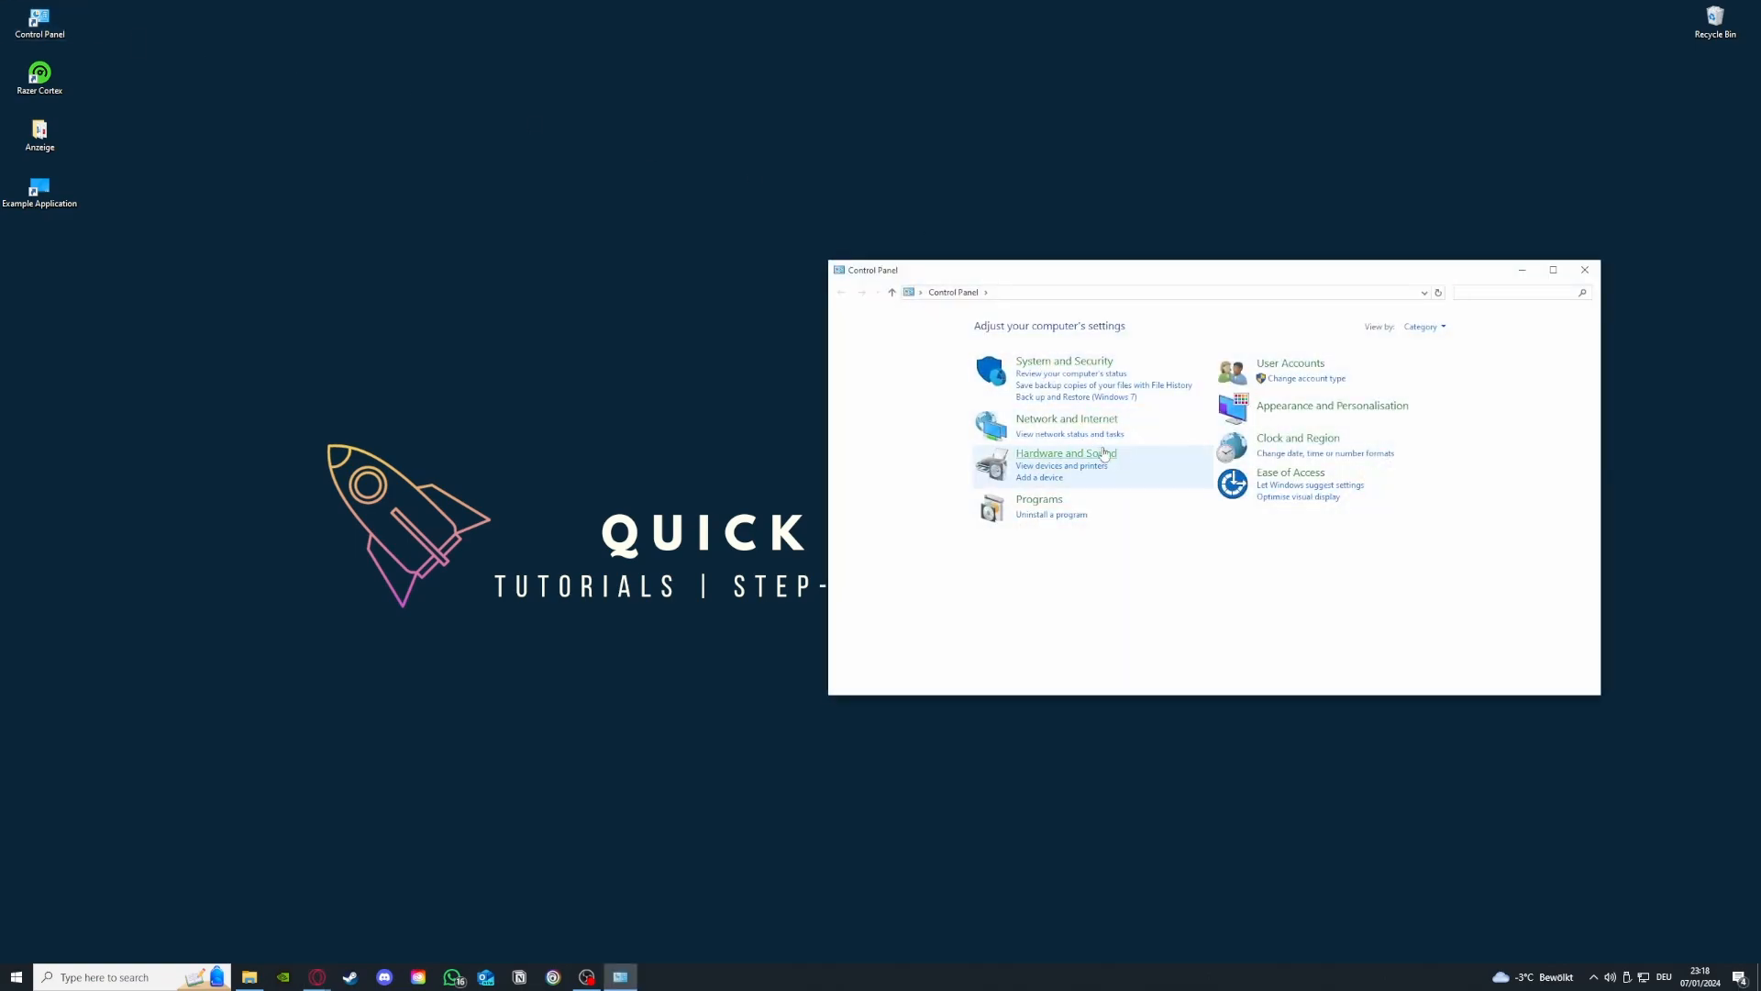
pyautogui.click(1052, 517)
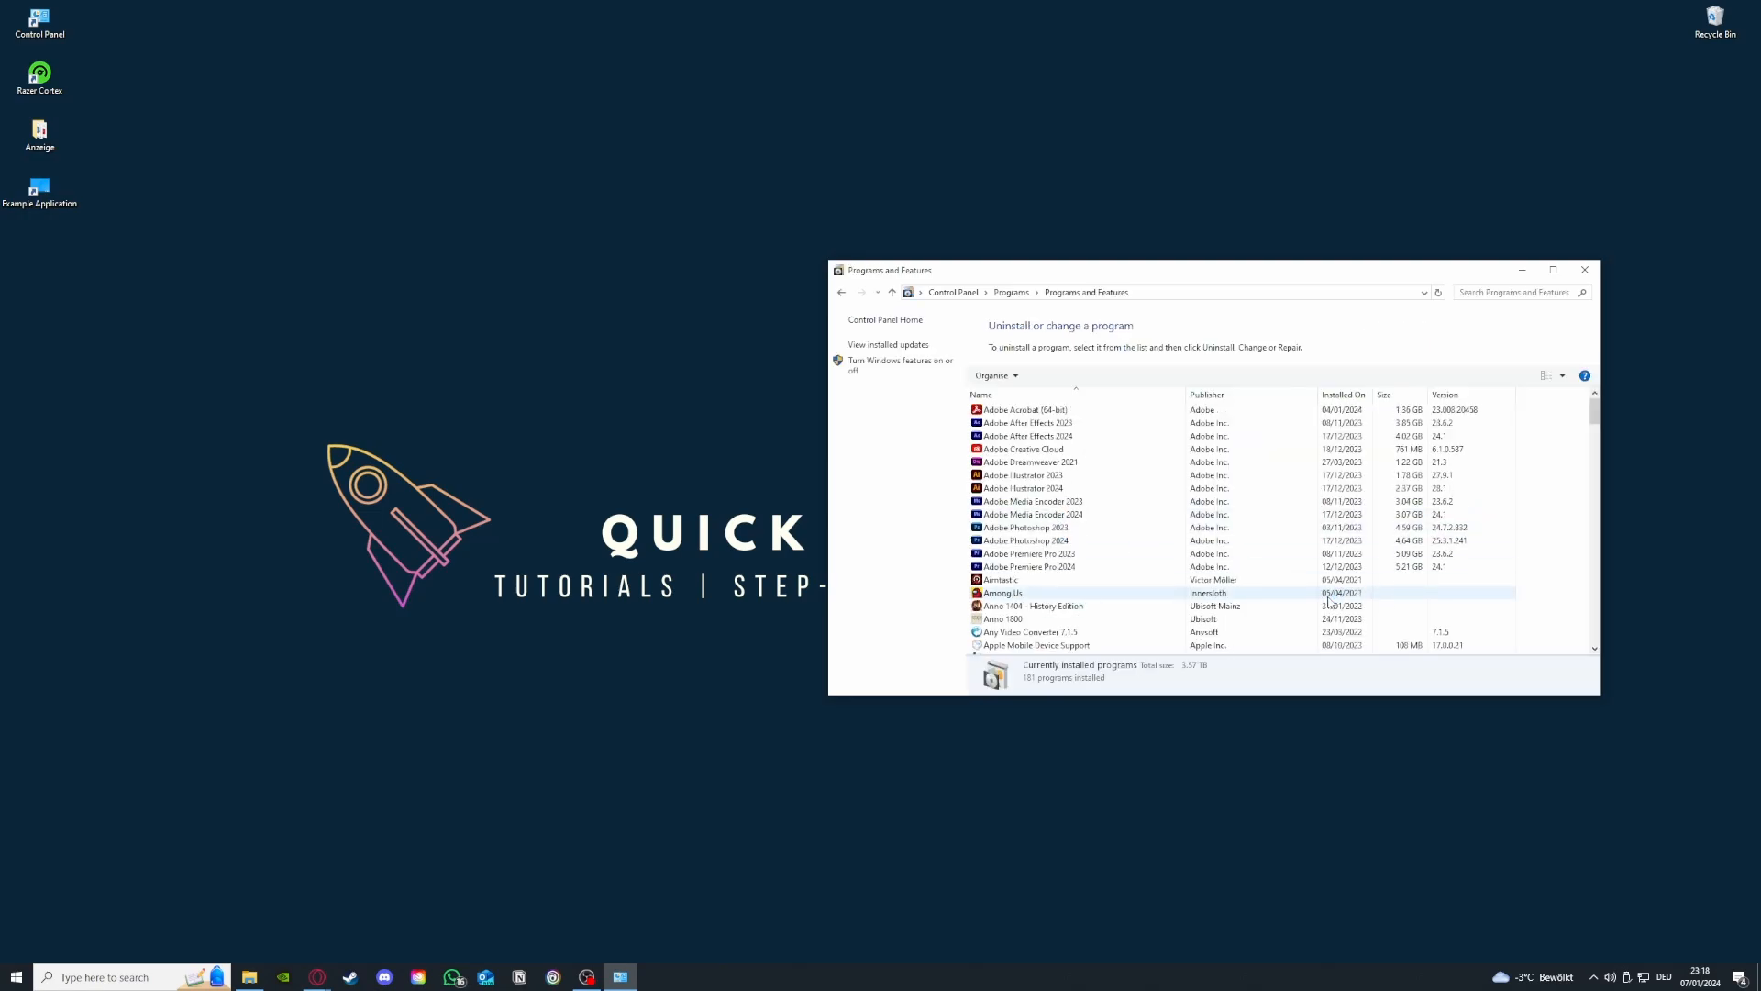
pyautogui.scroll(-15, 1285, 577)
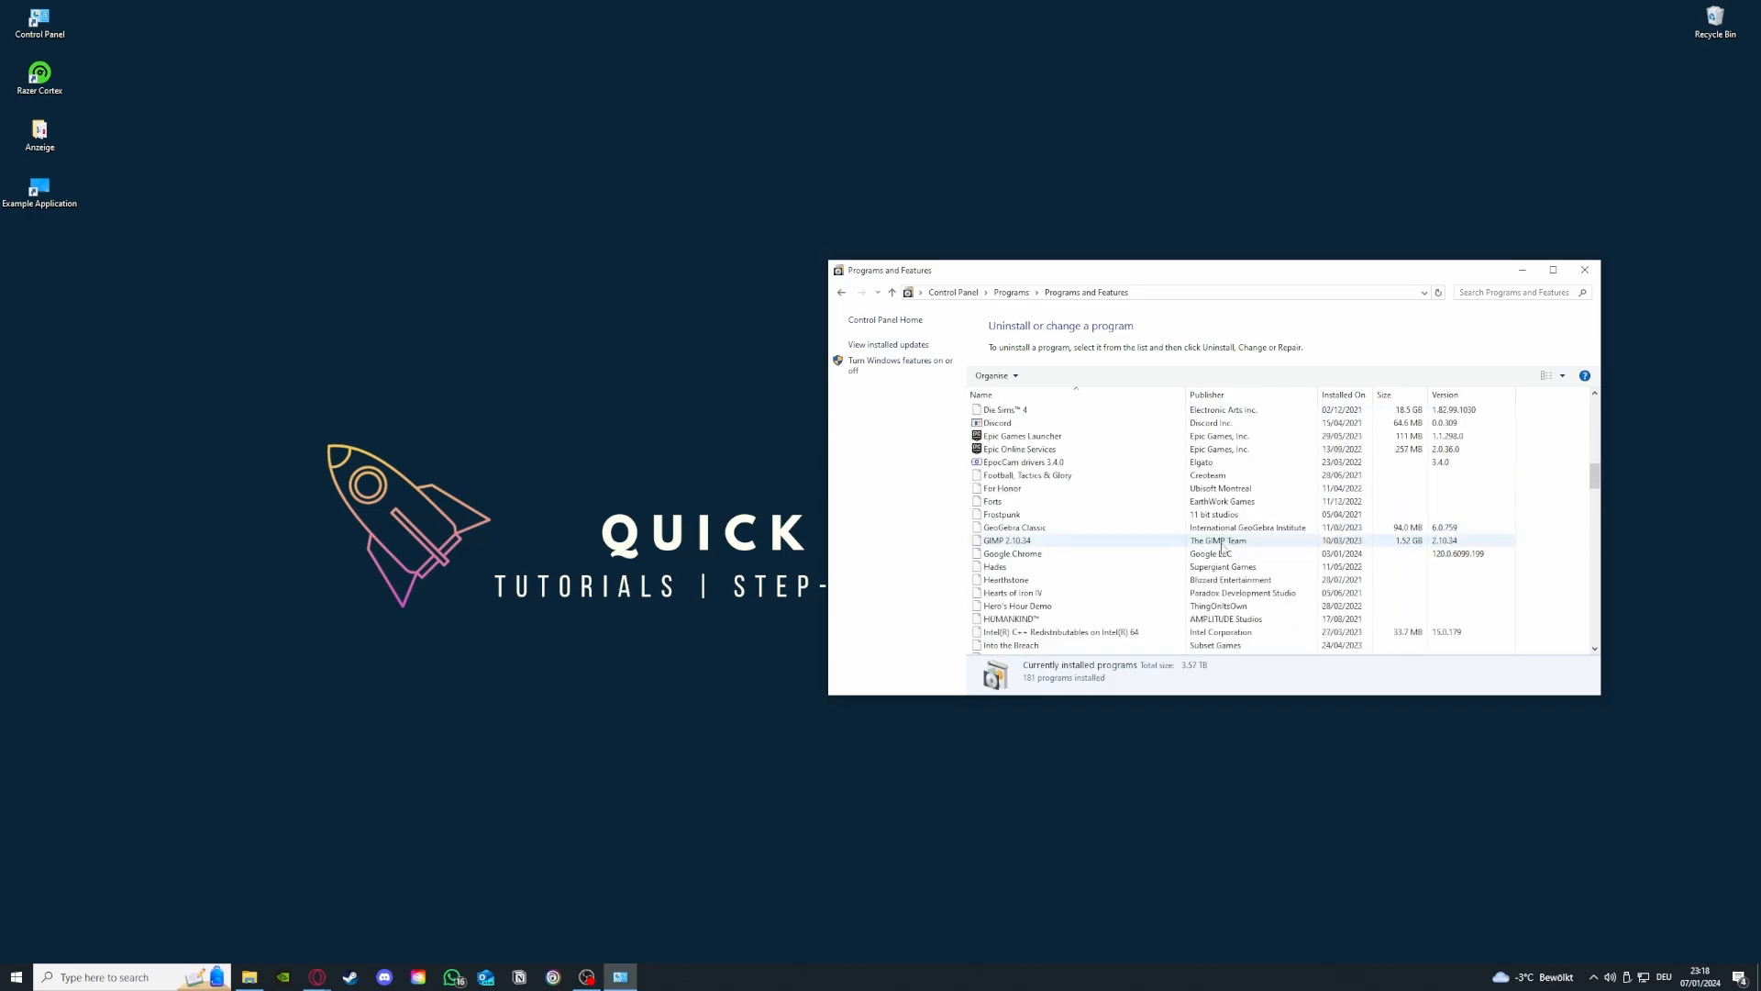
pyautogui.scroll(-14, 1222, 548)
pyautogui.scroll(8, 1140, 555)
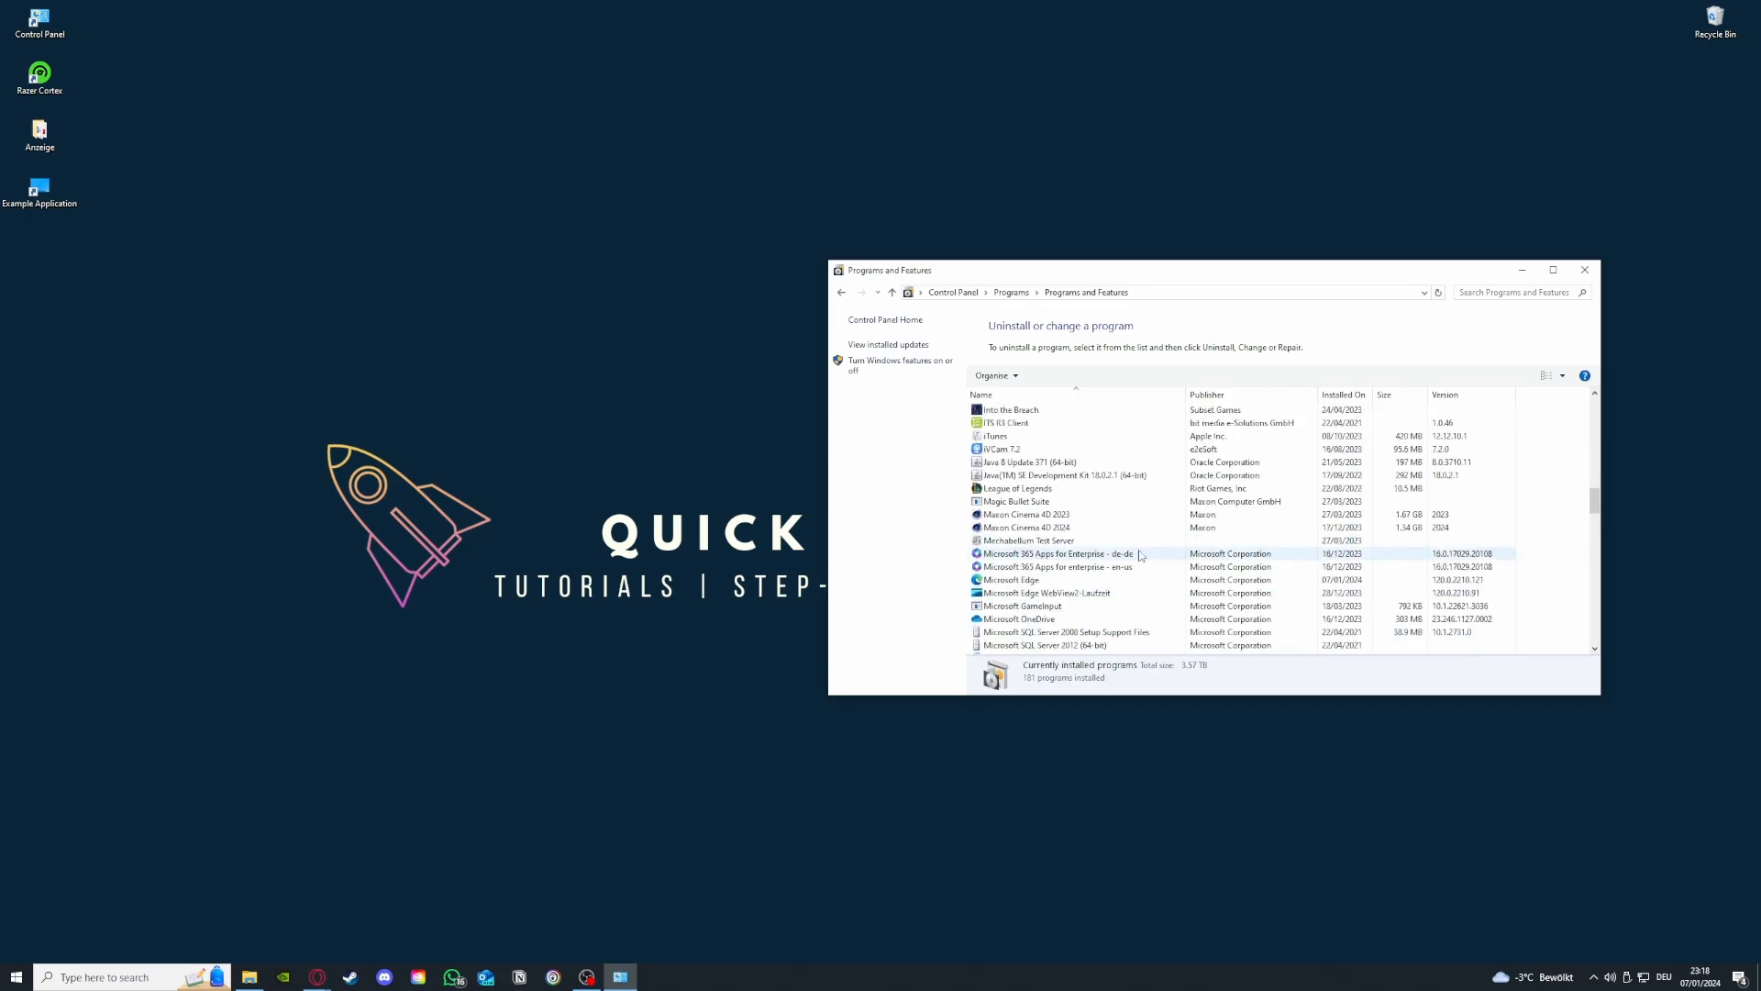
pyautogui.scroll(-5, 1137, 555)
pyautogui.scroll(2, 1077, 555)
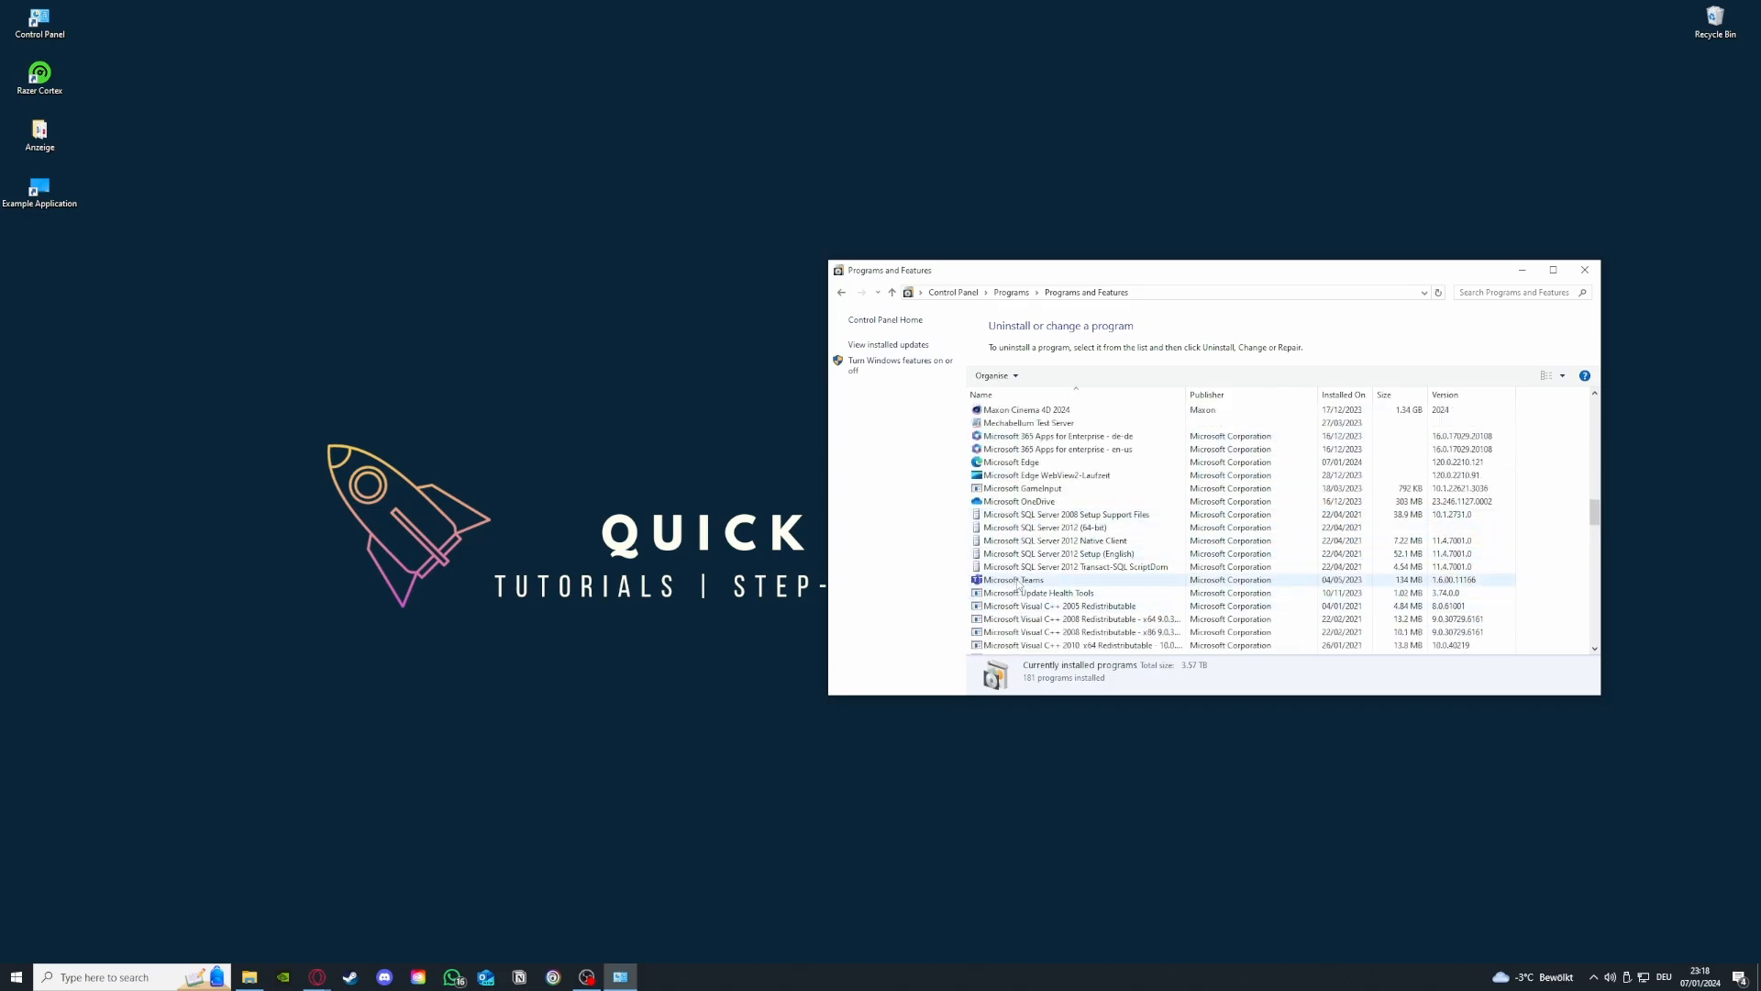
# Select Microsoft Teams in the installed programs, show its Uninstall option, and dismiss it without uninstalling.
pyautogui.click(1018, 581)
pyautogui.rightClick(1018, 585)
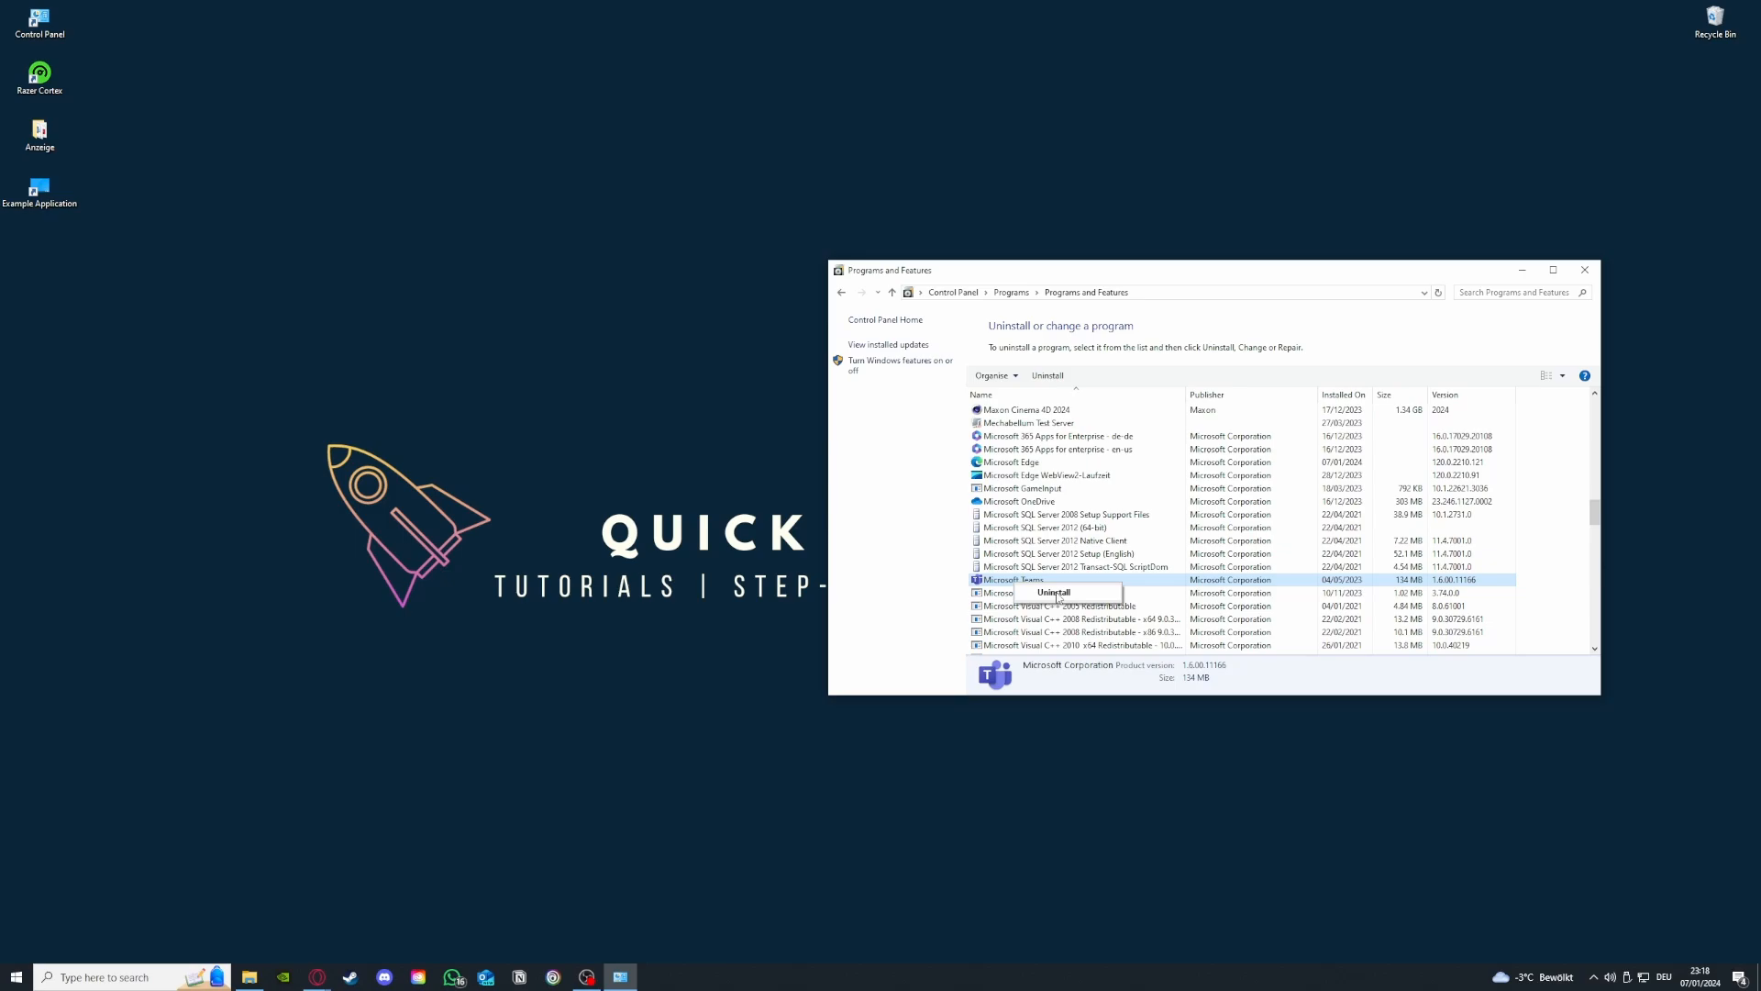
pyautogui.click(878, 473)
# Return to the Control Panel home page, search for "window" and open Windows Defender Firewall.
pyautogui.click(842, 295)
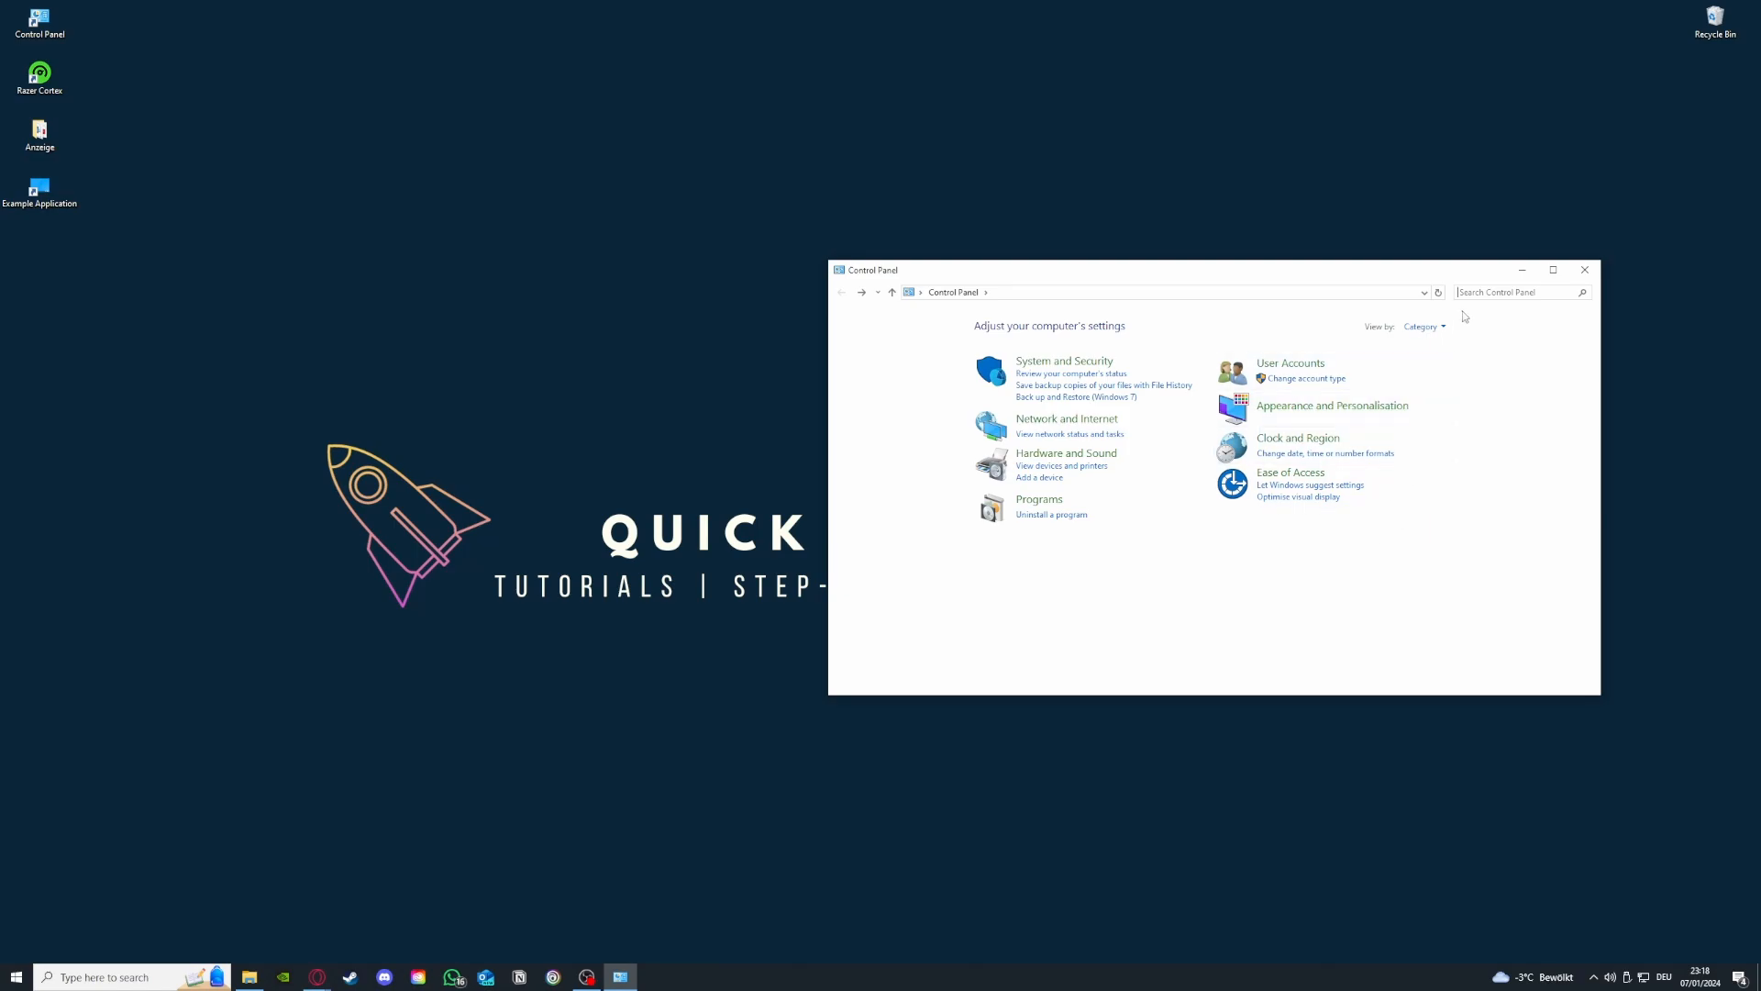
pyautogui.write('window')
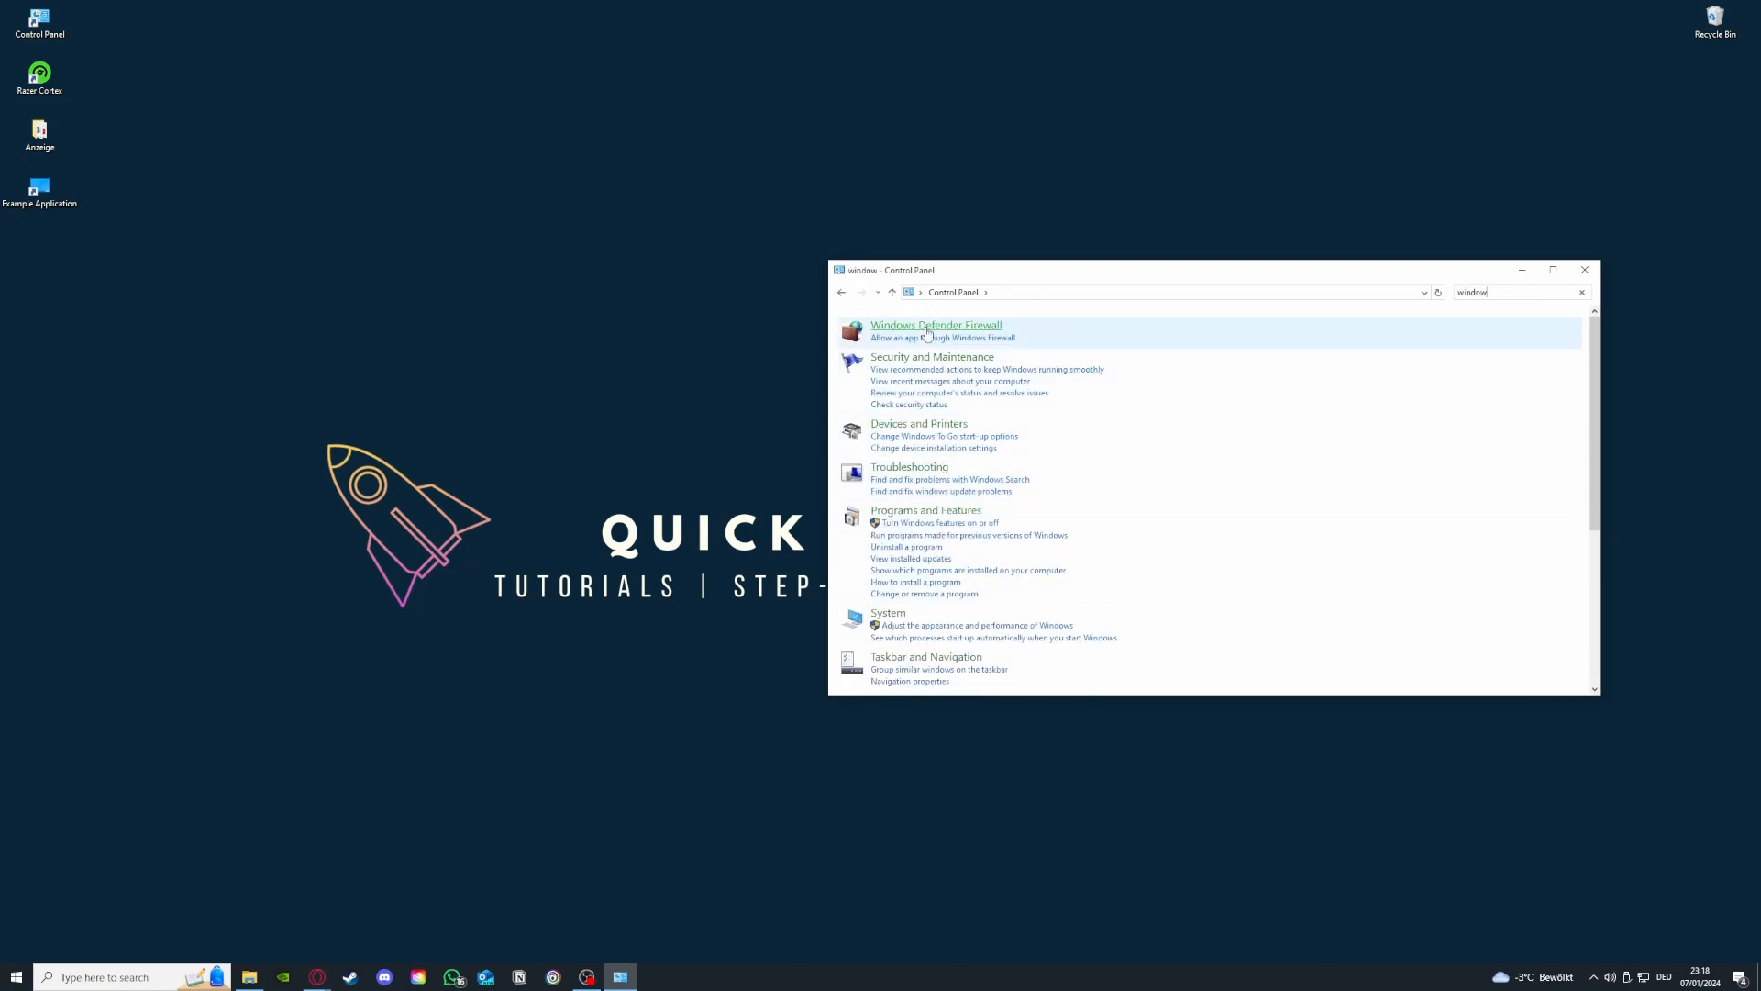
pyautogui.click(935, 325)
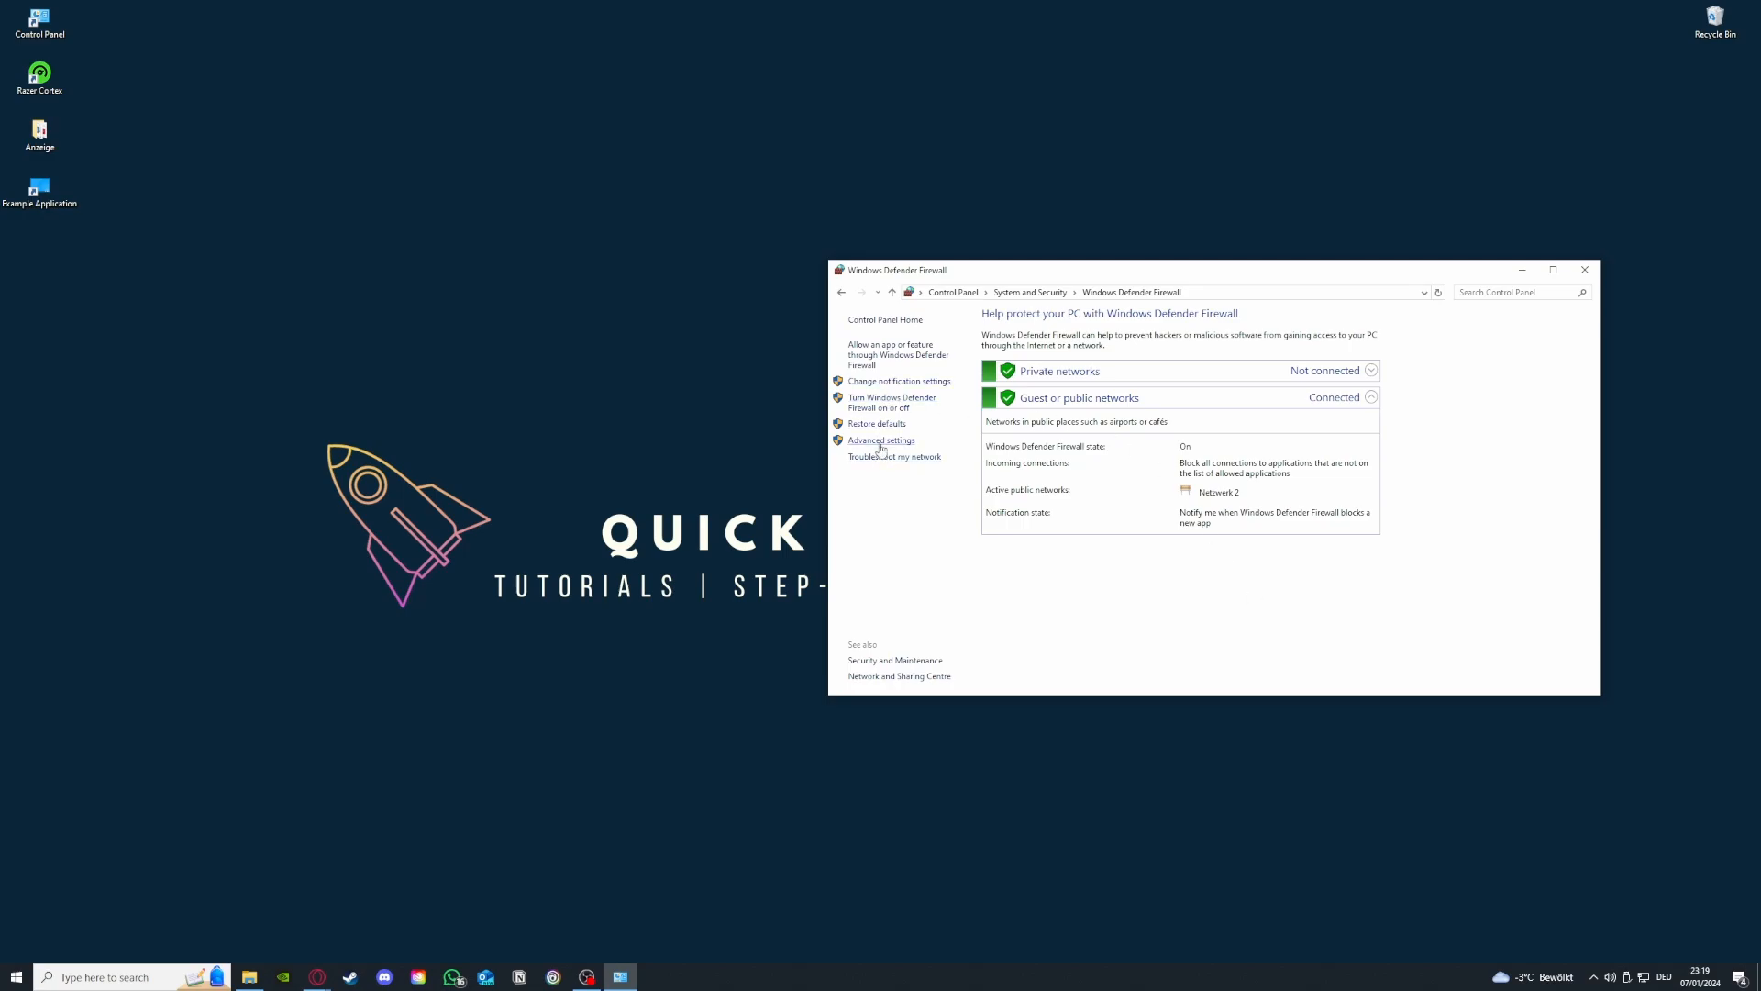
# Review the apps allowed to communicate through Windows Defender Firewall, and return to the firewall overview.
pyautogui.click(883, 357)
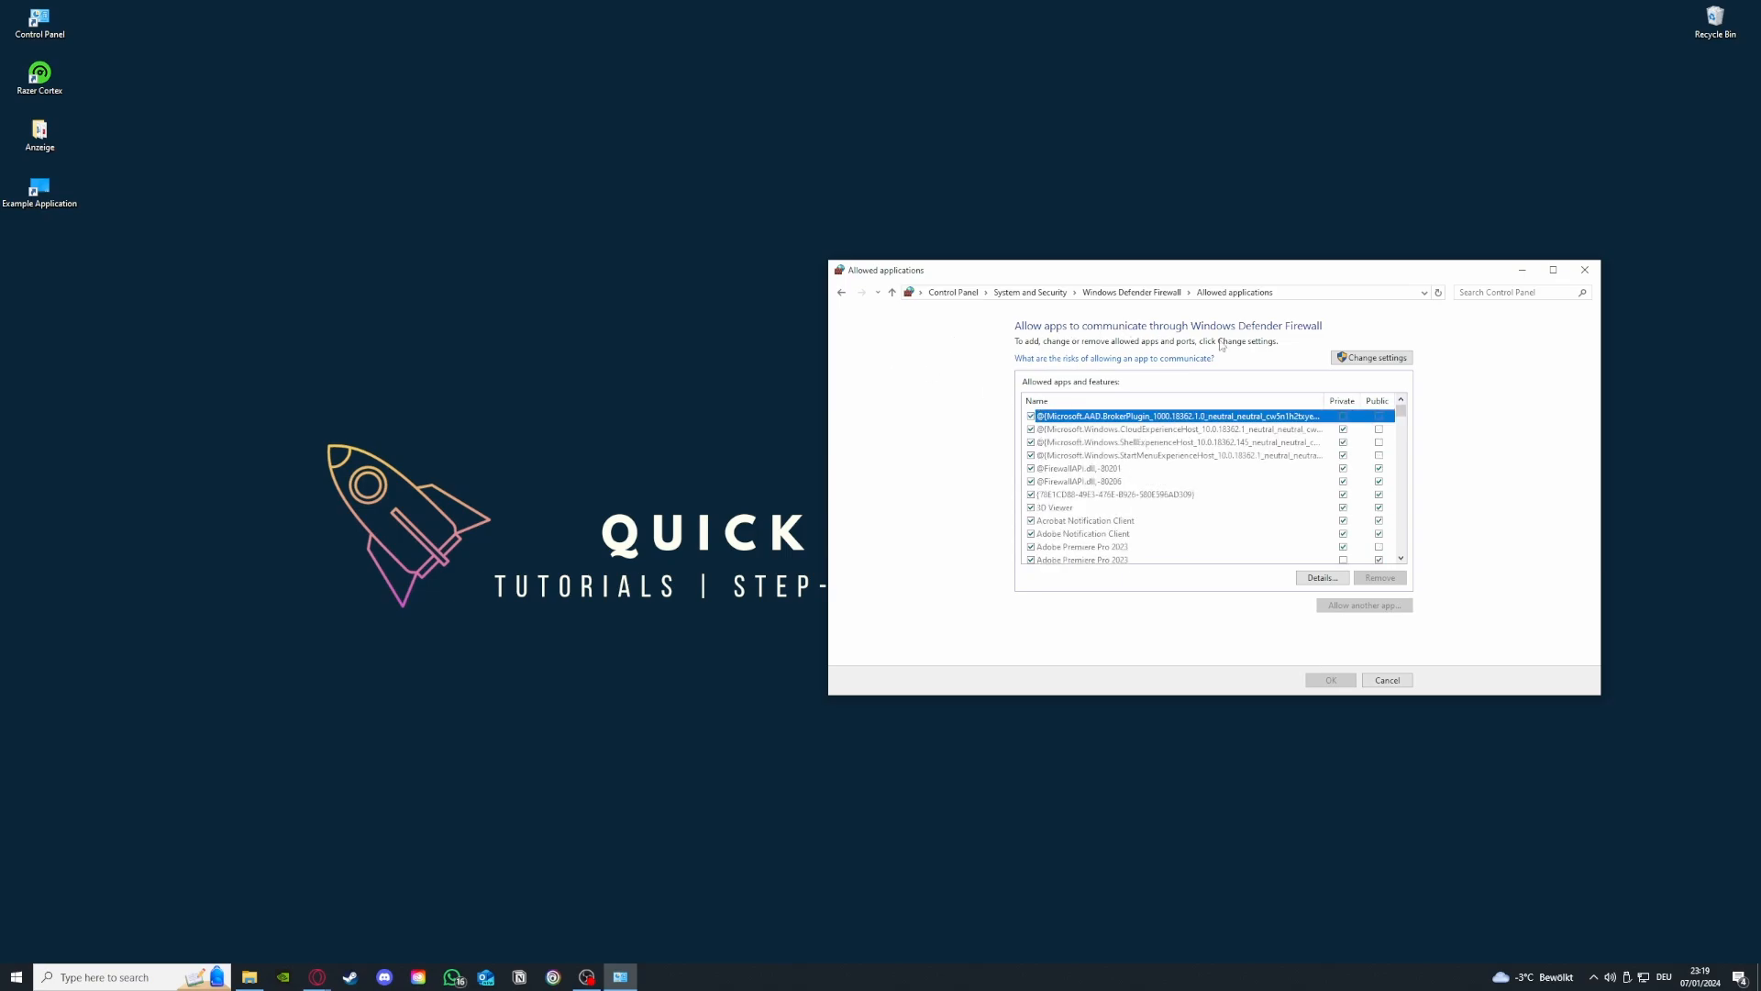
pyautogui.click(842, 293)
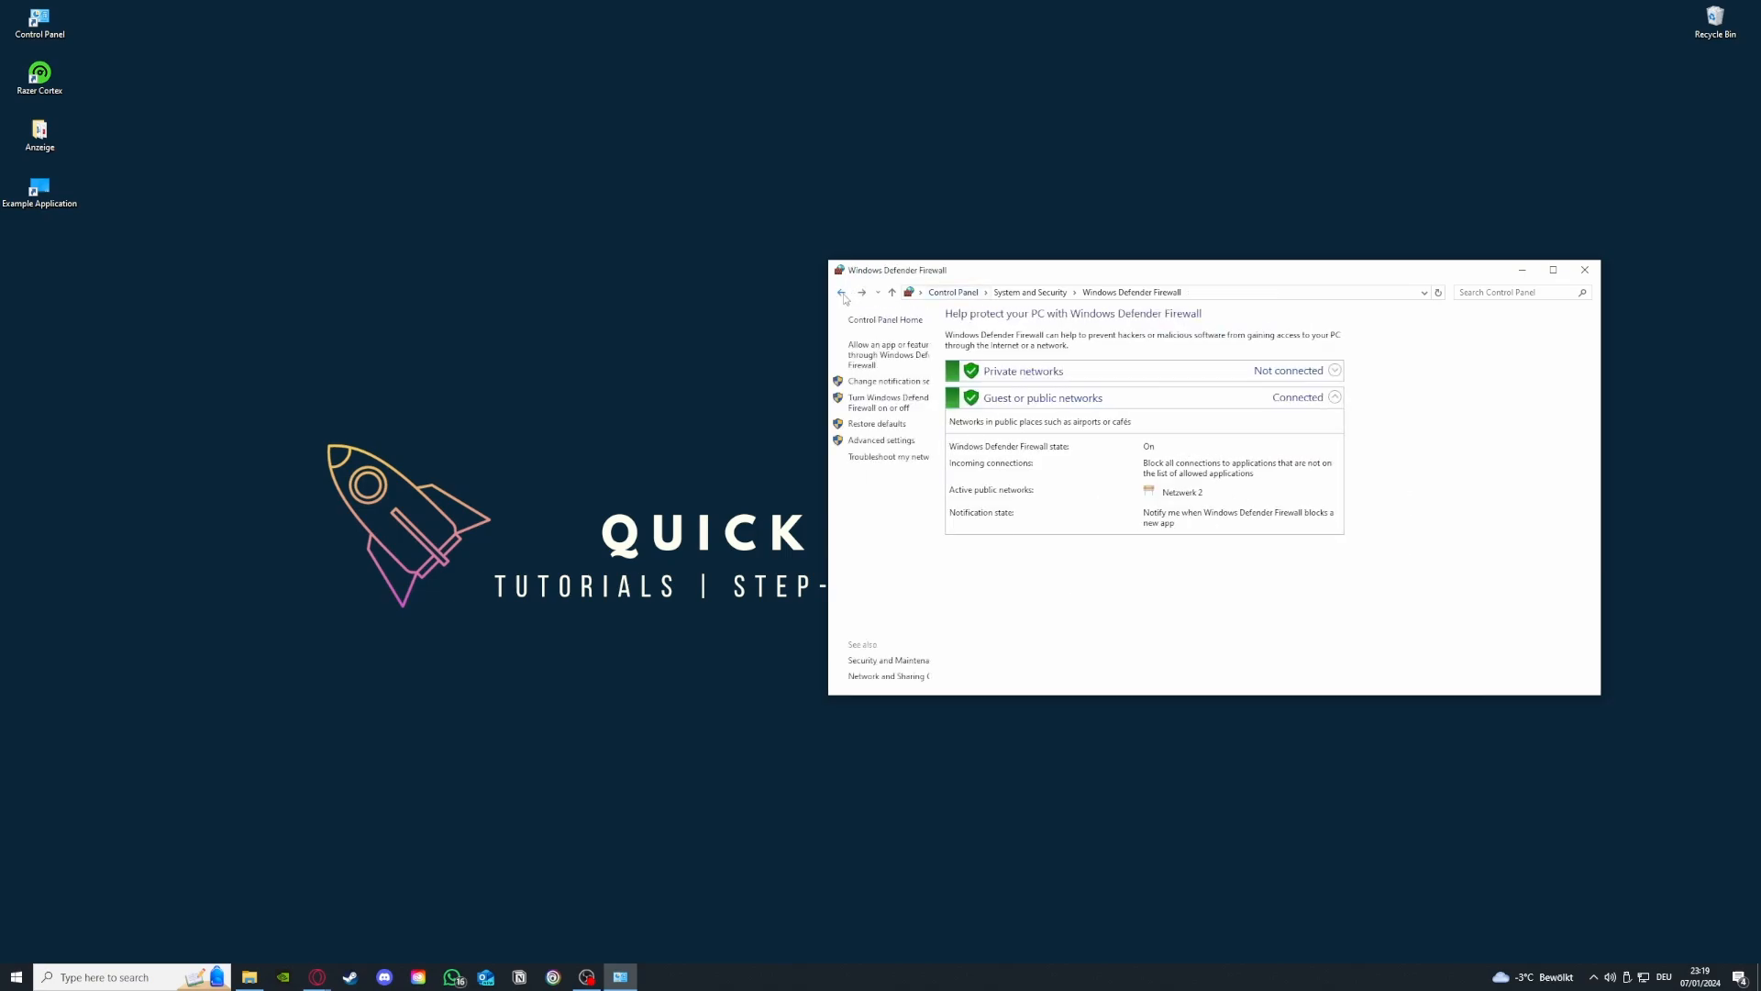
pyautogui.click(882, 357)
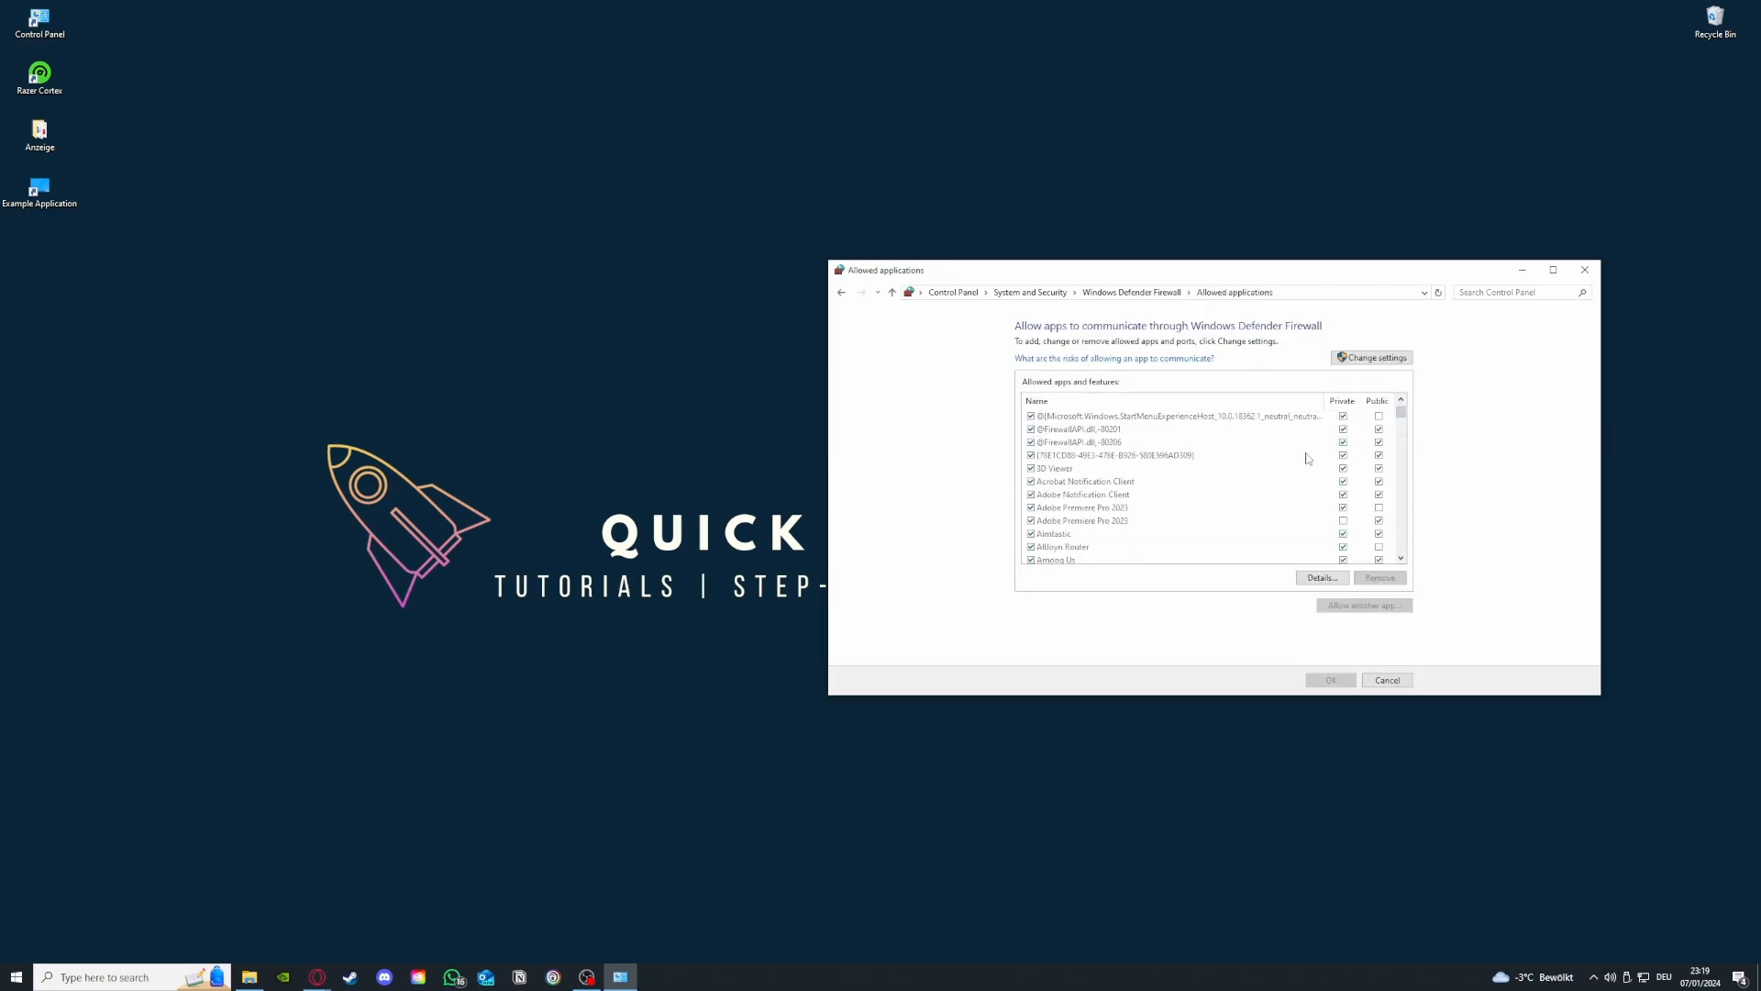
pyautogui.scroll(-10, 1306, 455)
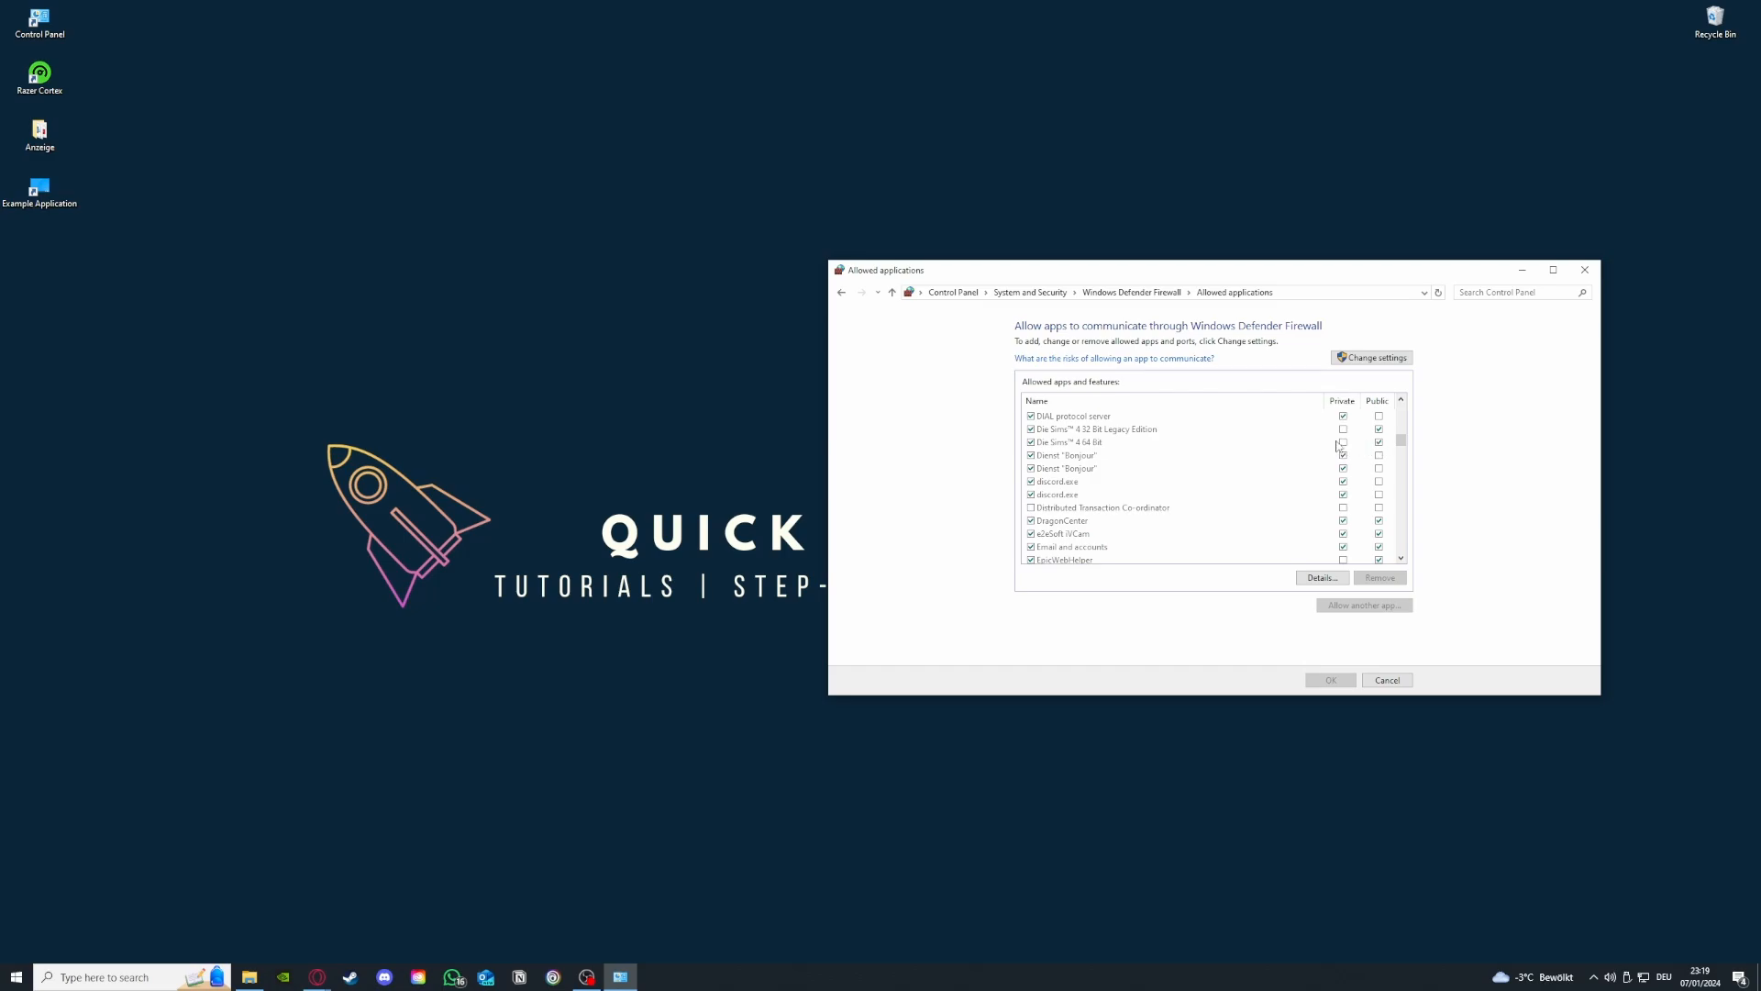
pyautogui.click(841, 295)
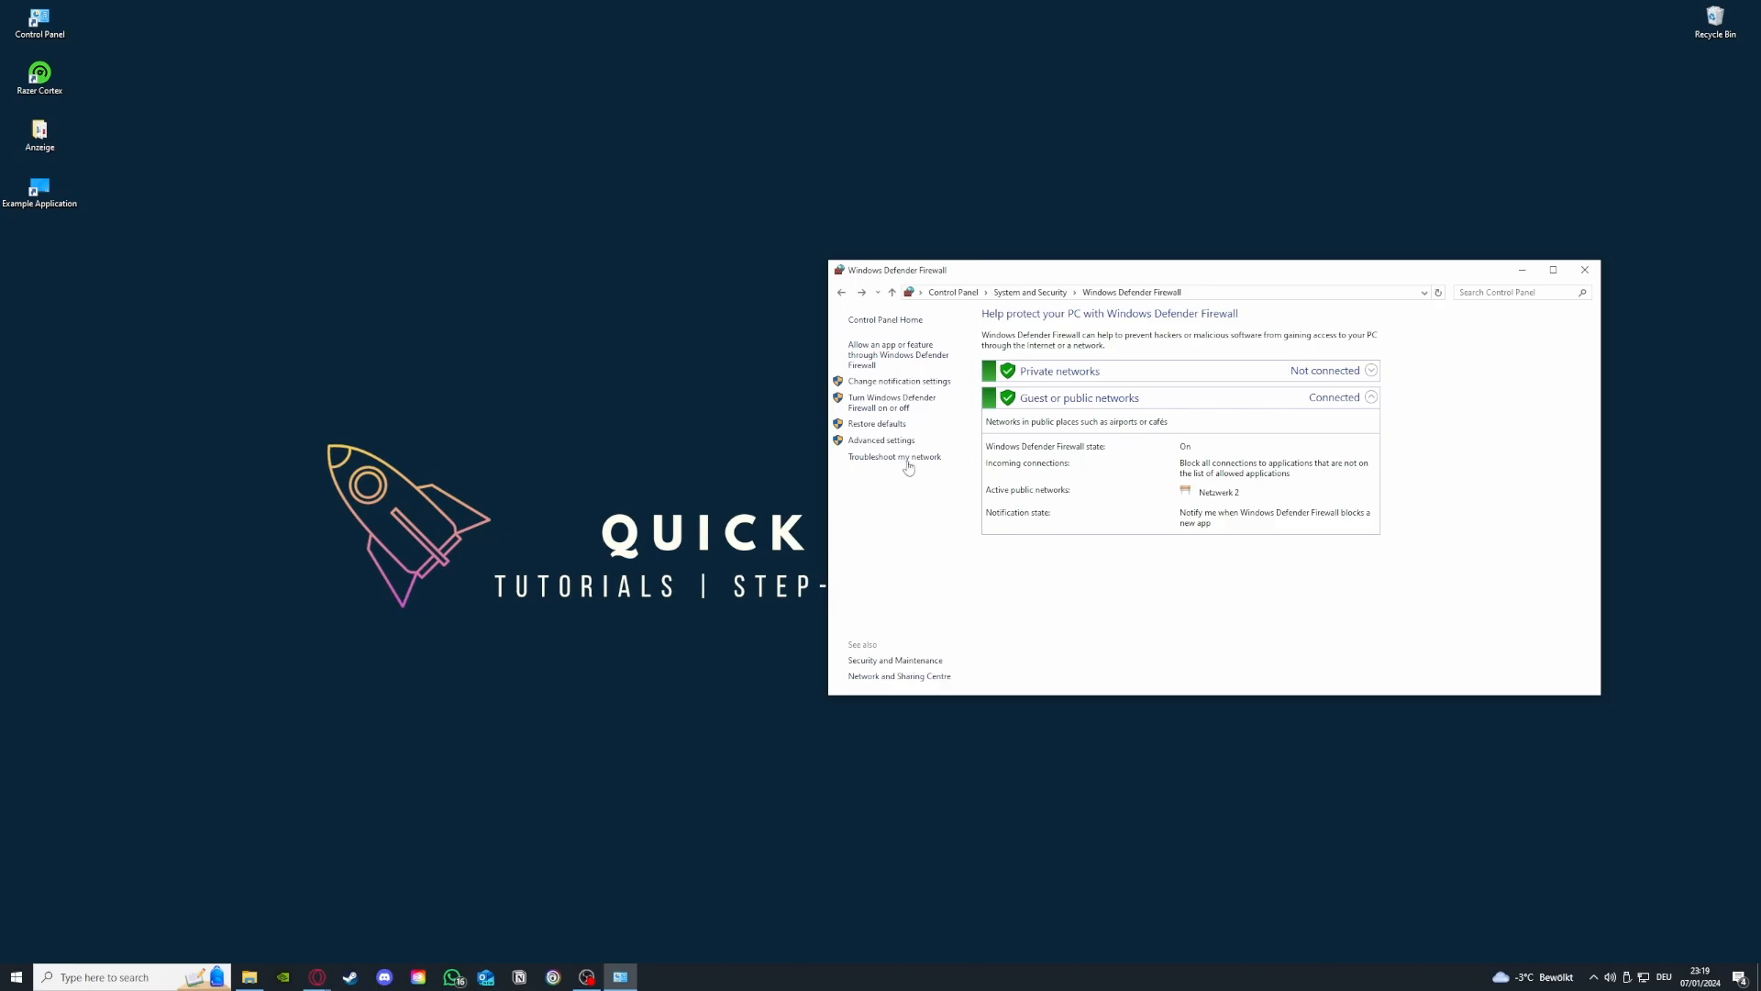
# Open the firewall's advanced settings and examine the inbound rules after a brief look at the outbound rules.
pyautogui.click(876, 441)
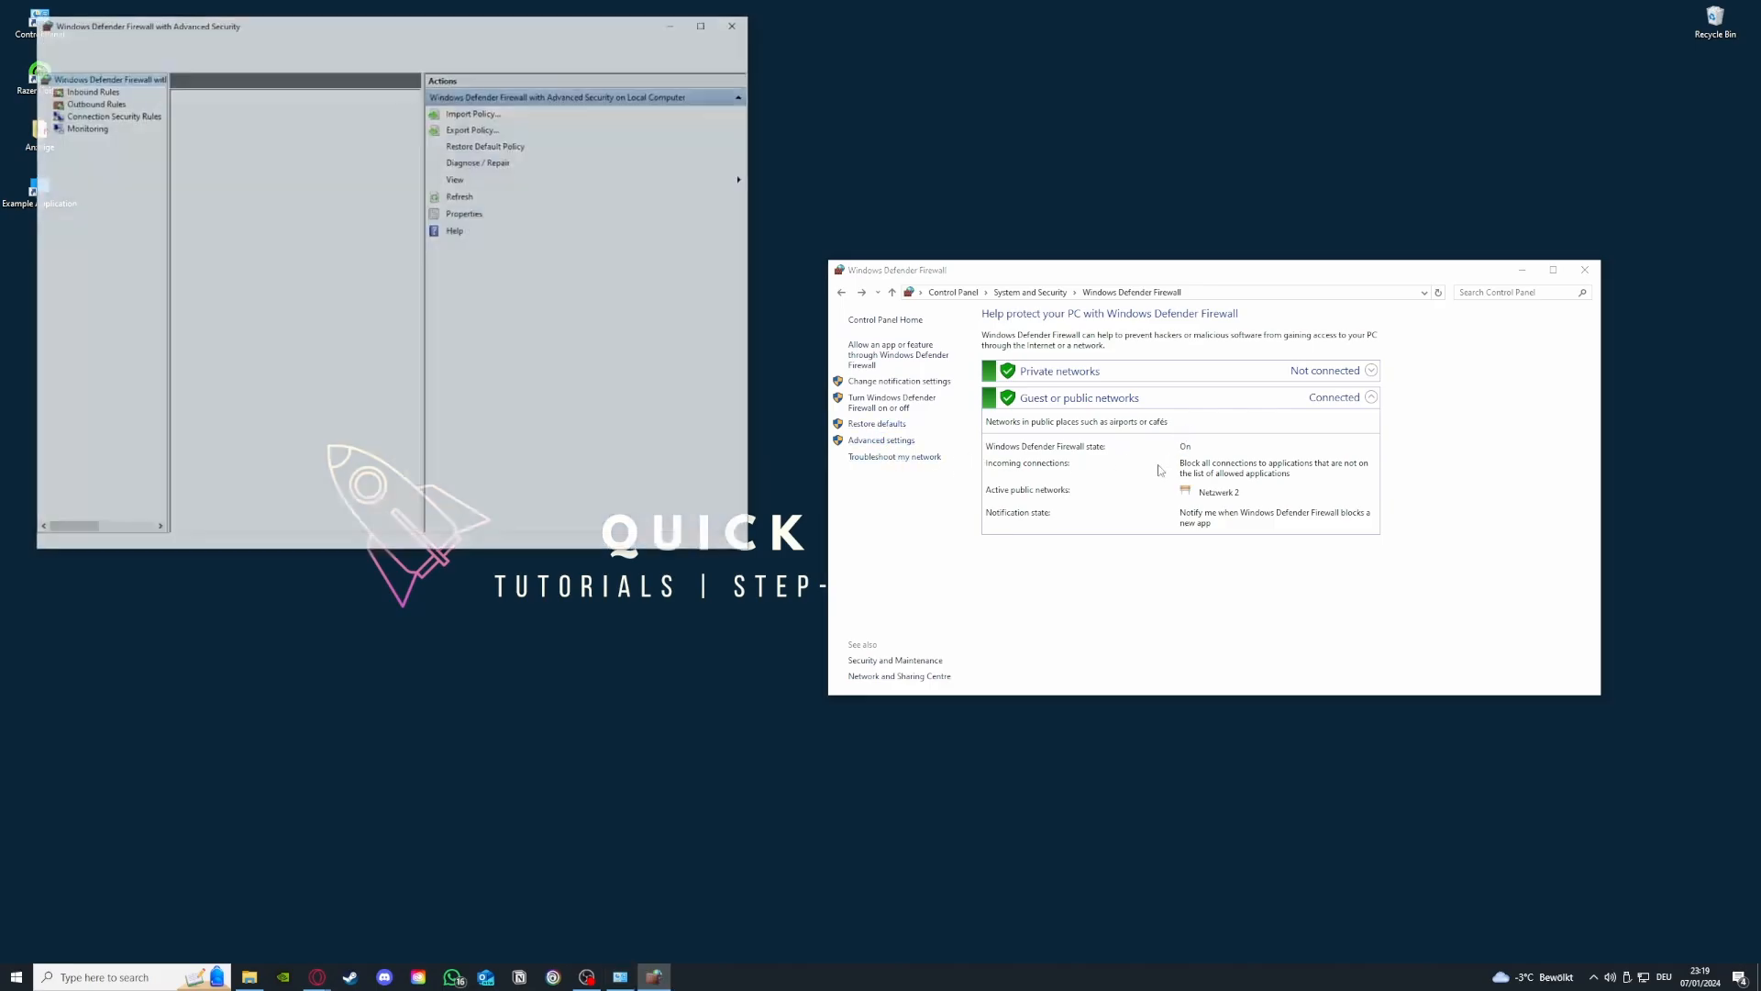
pyautogui.scroll(-2, 272, 213)
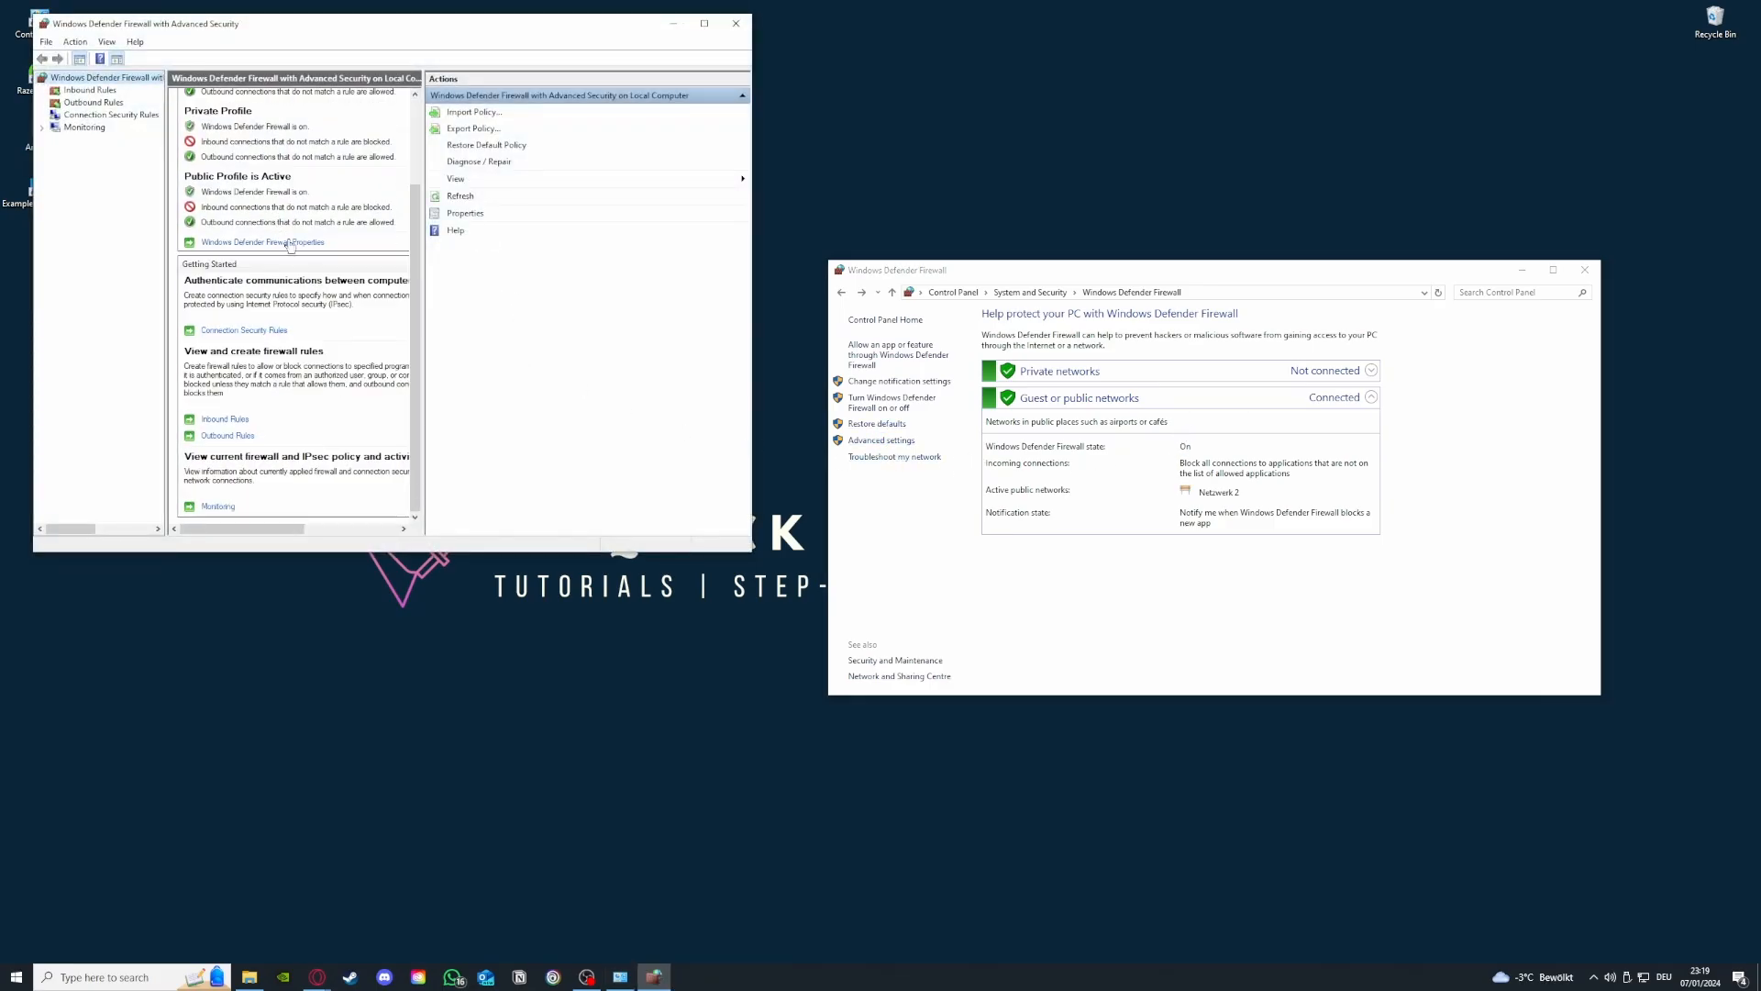
pyautogui.click(91, 92)
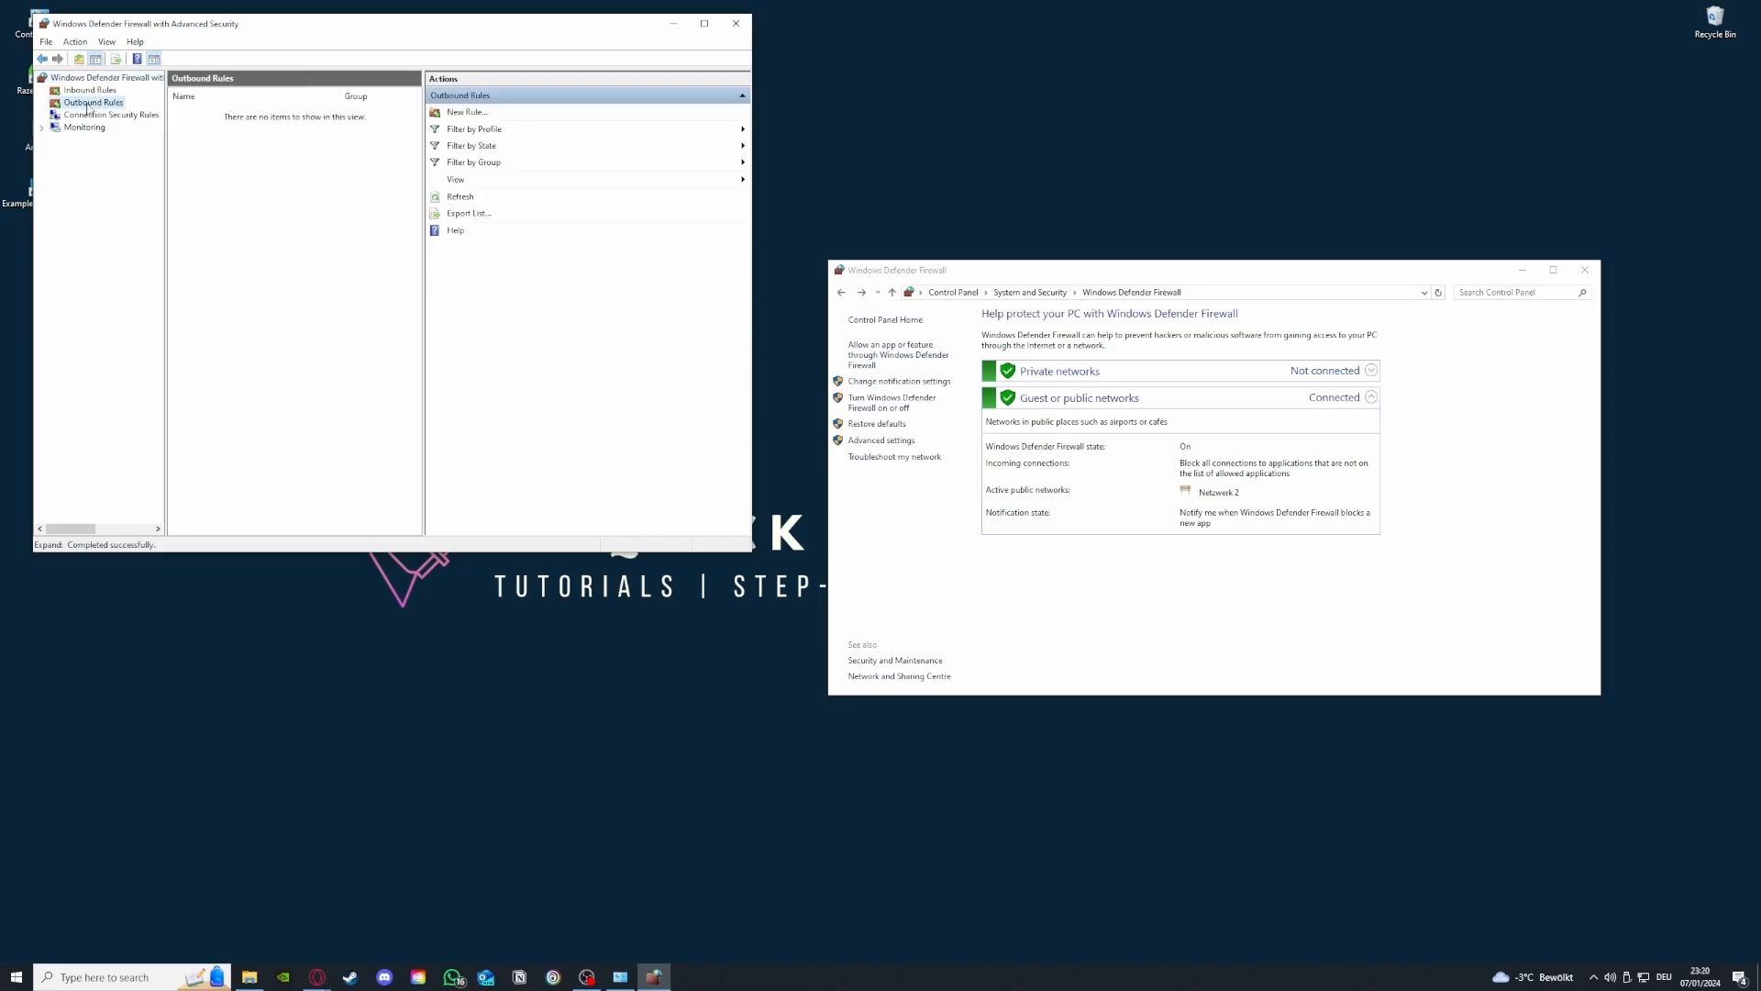
pyautogui.click(93, 102)
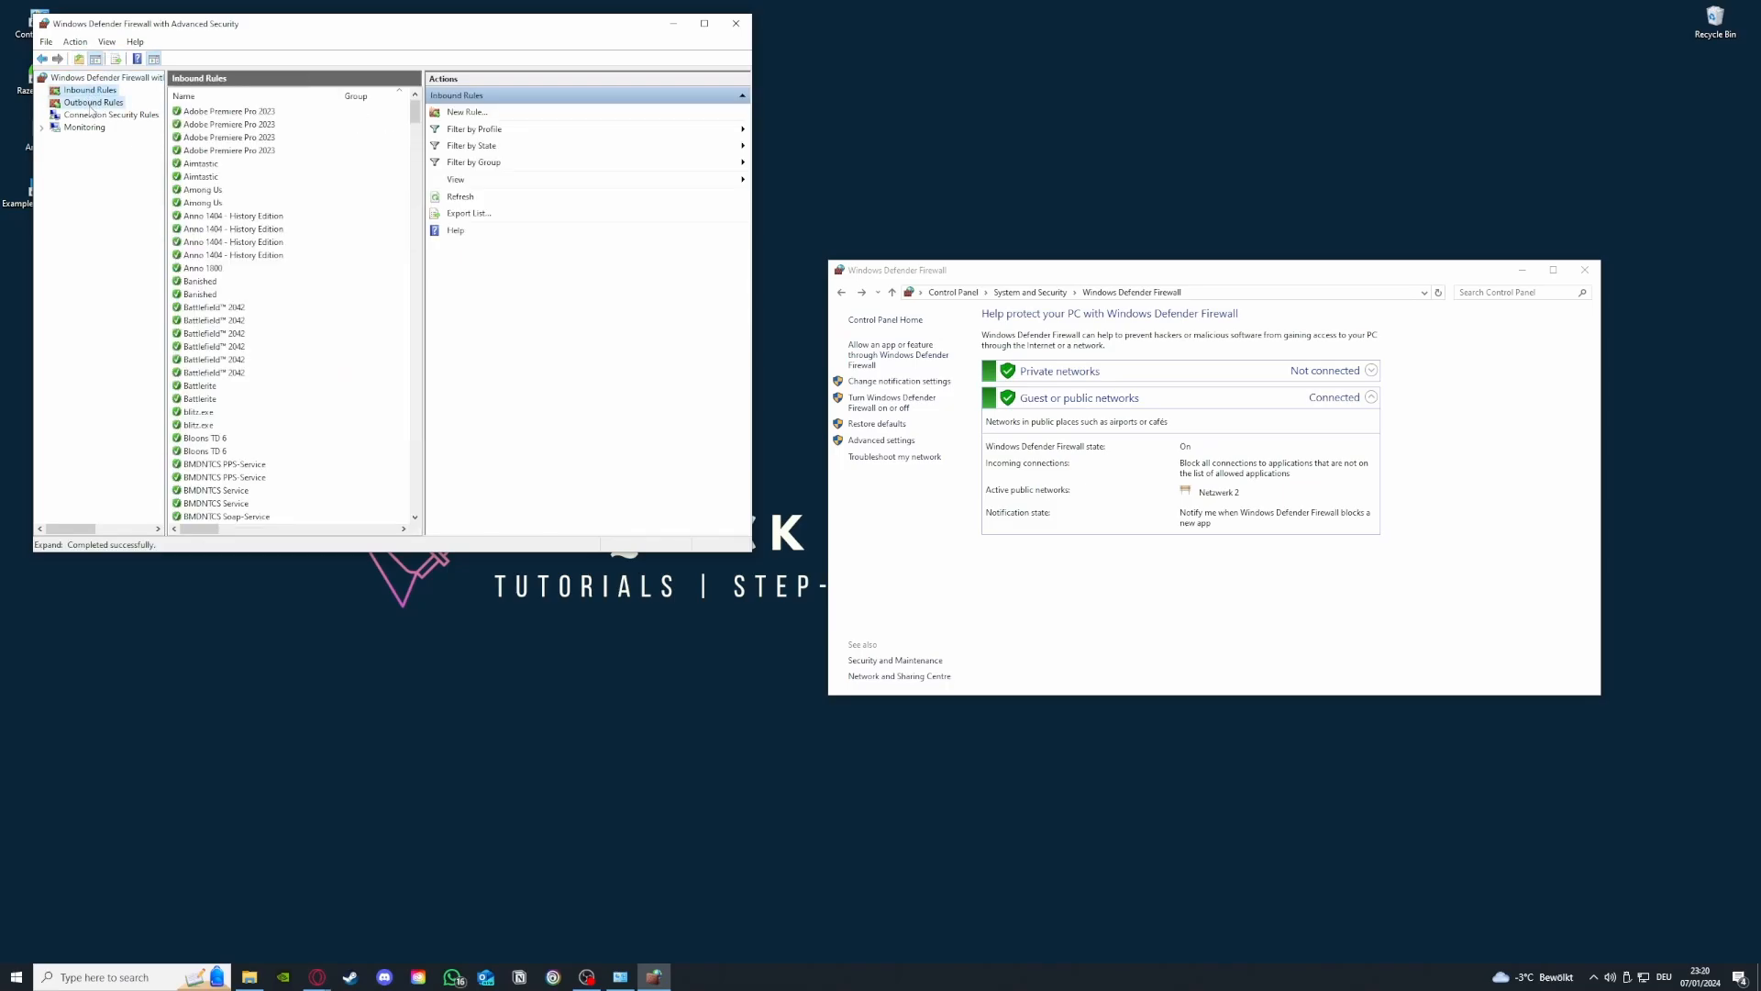
pyautogui.click(91, 91)
pyautogui.scroll(-5, 287, 275)
pyautogui.scroll(-10, 287, 275)
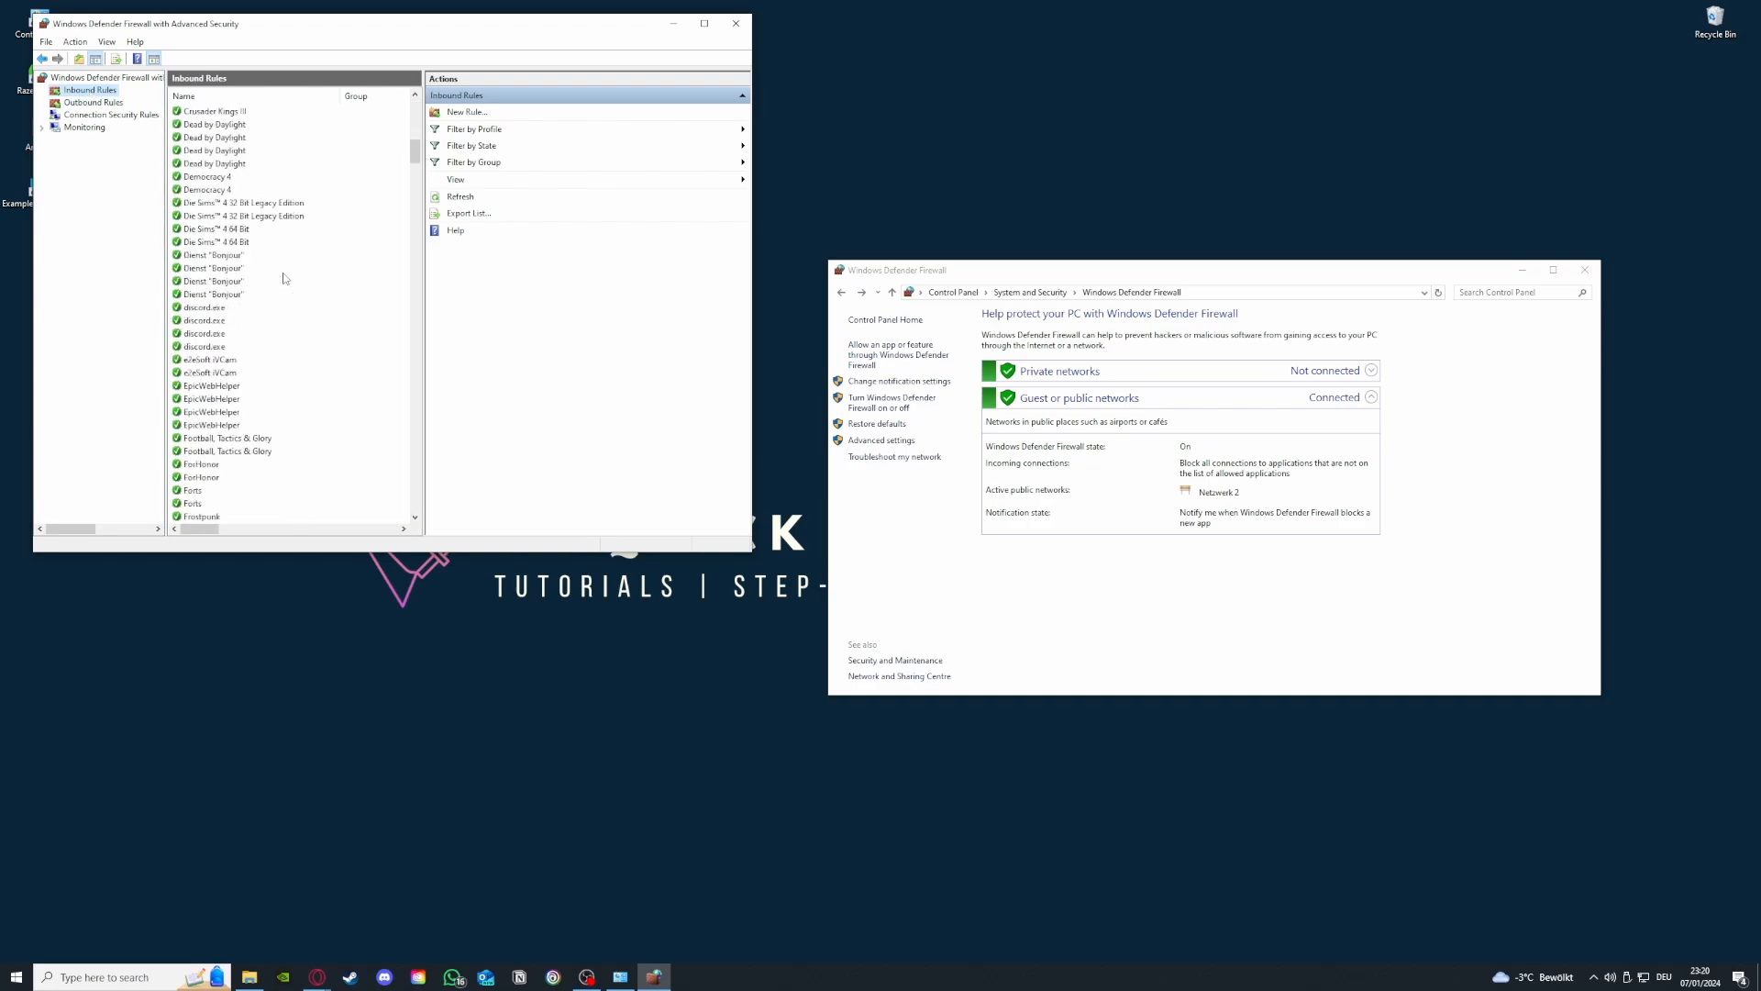
# Open the New Inbound Rule Wizard to view the rule types, cancel it, and look further through the inbound rules.
pyautogui.click(497, 114)
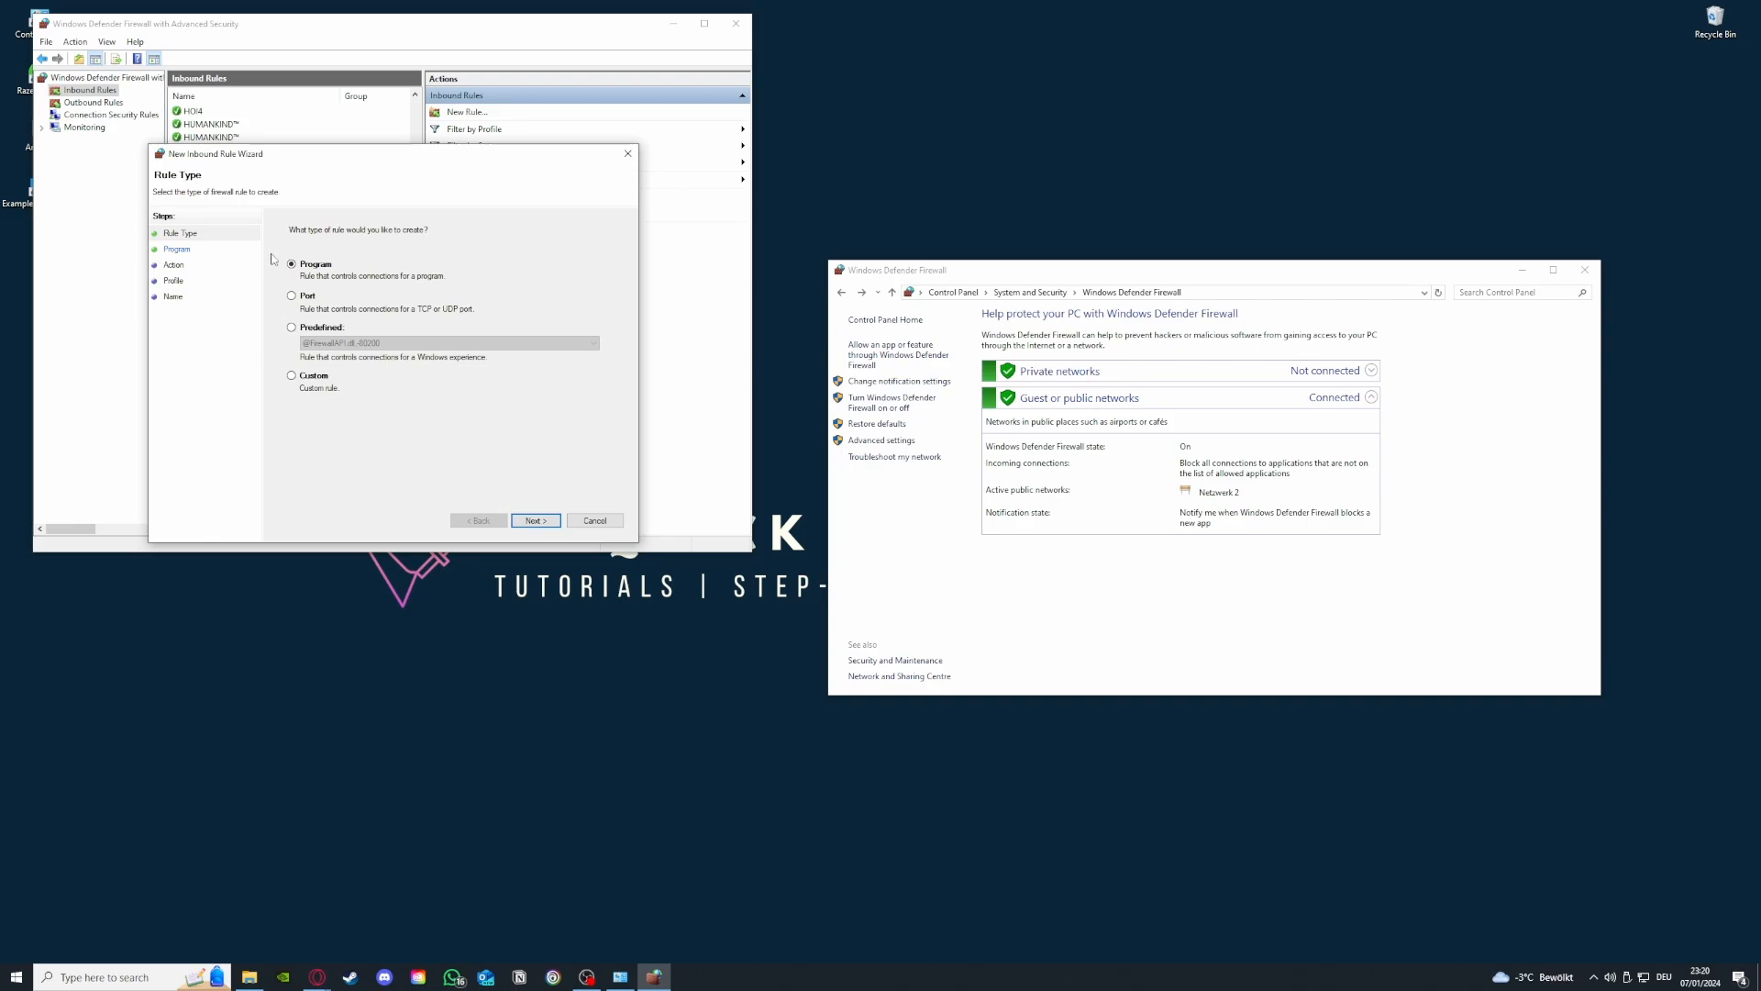
pyautogui.click(631, 155)
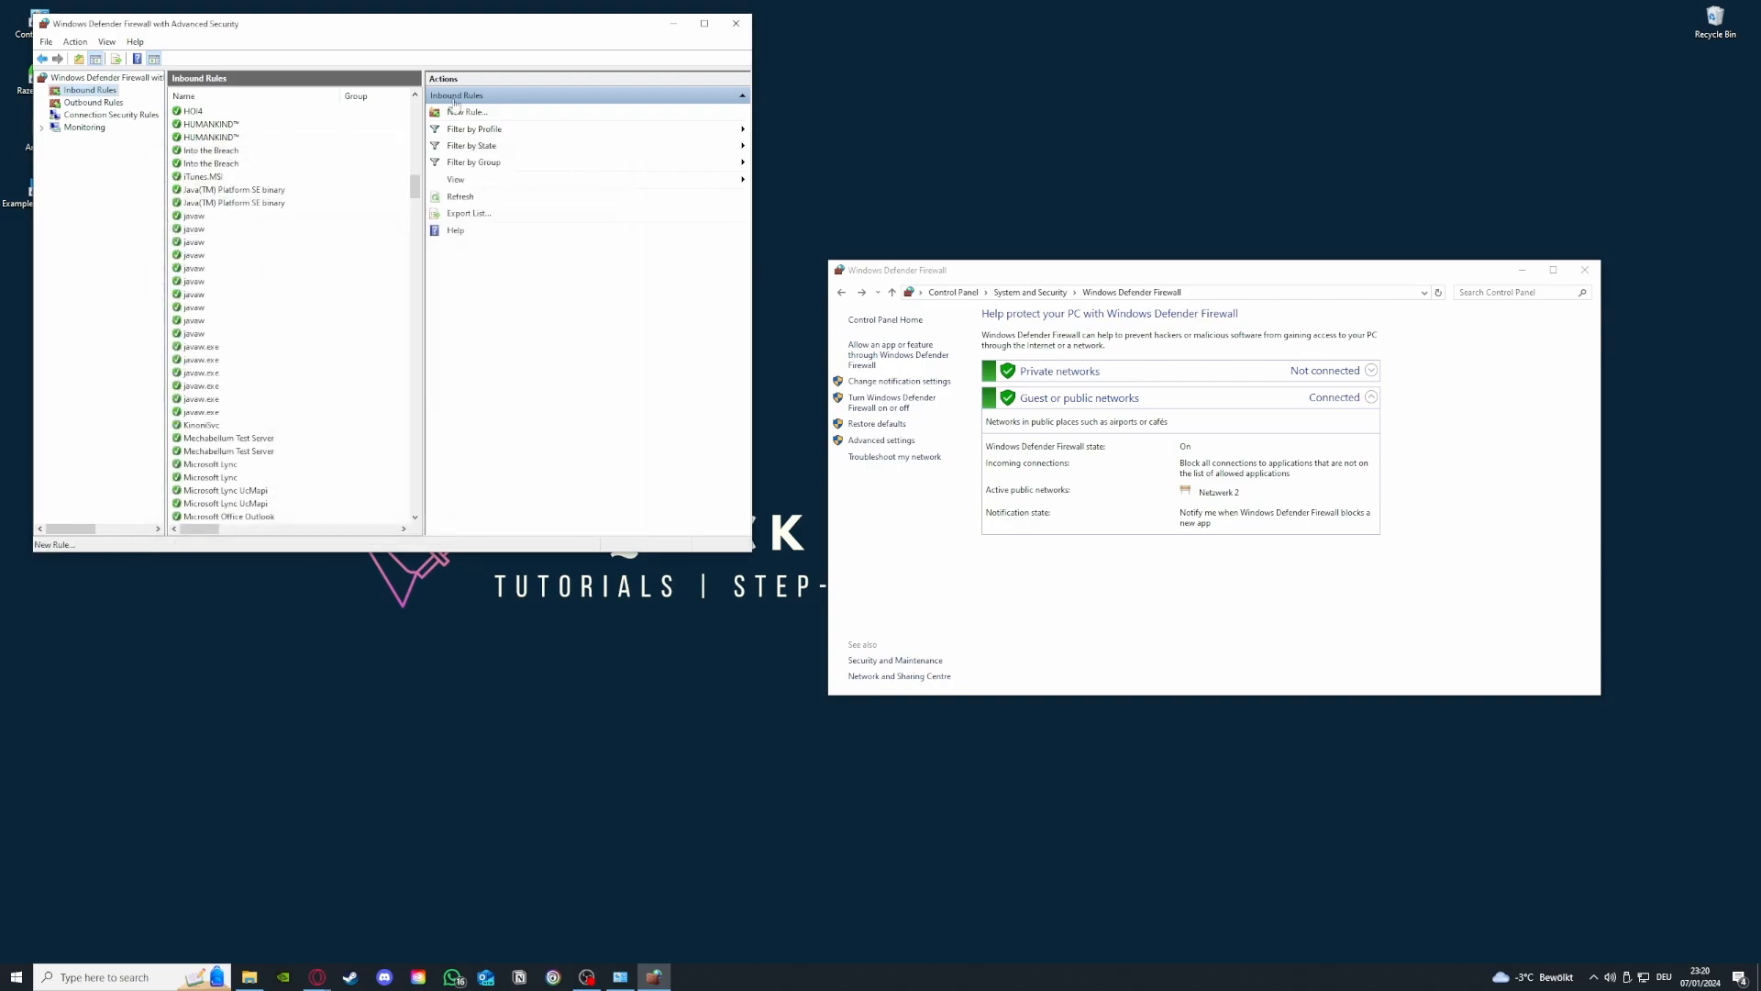
pyautogui.scroll(-20, 322, 443)
pyautogui.scroll(-8, 321, 443)
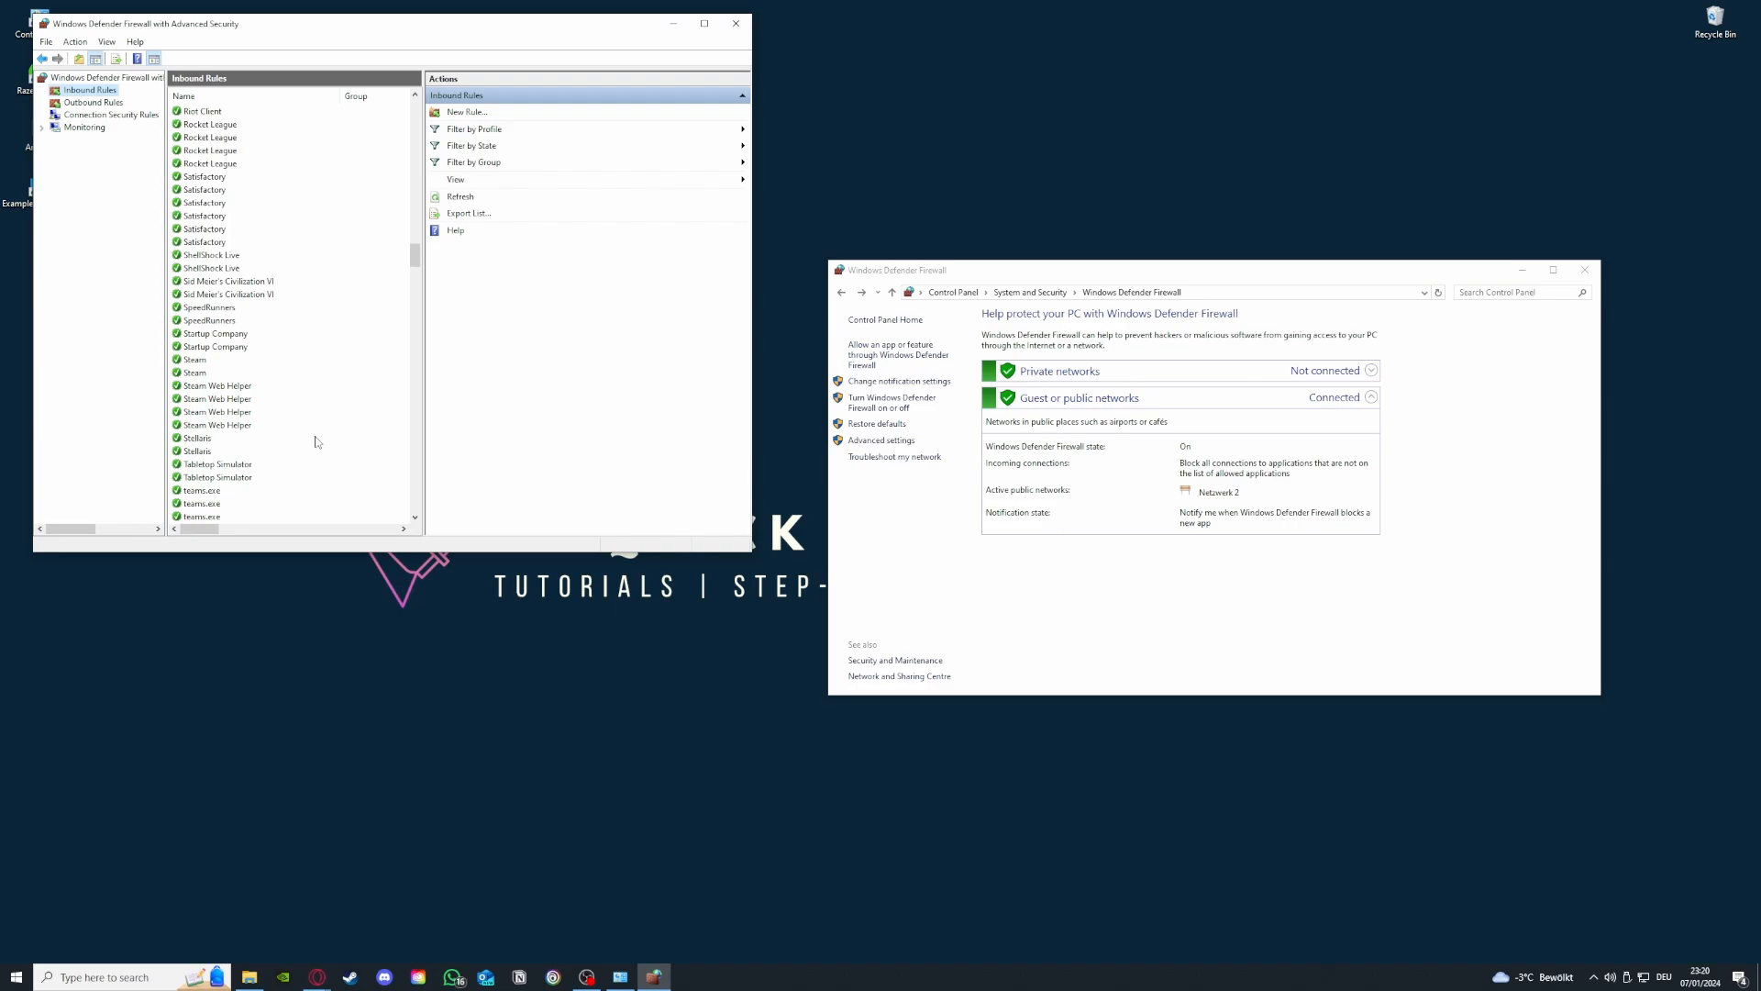
# Switch to the outbound rules and look through the list, returning to its beginning.
pyautogui.click(93, 103)
pyautogui.click(92, 92)
pyautogui.click(93, 103)
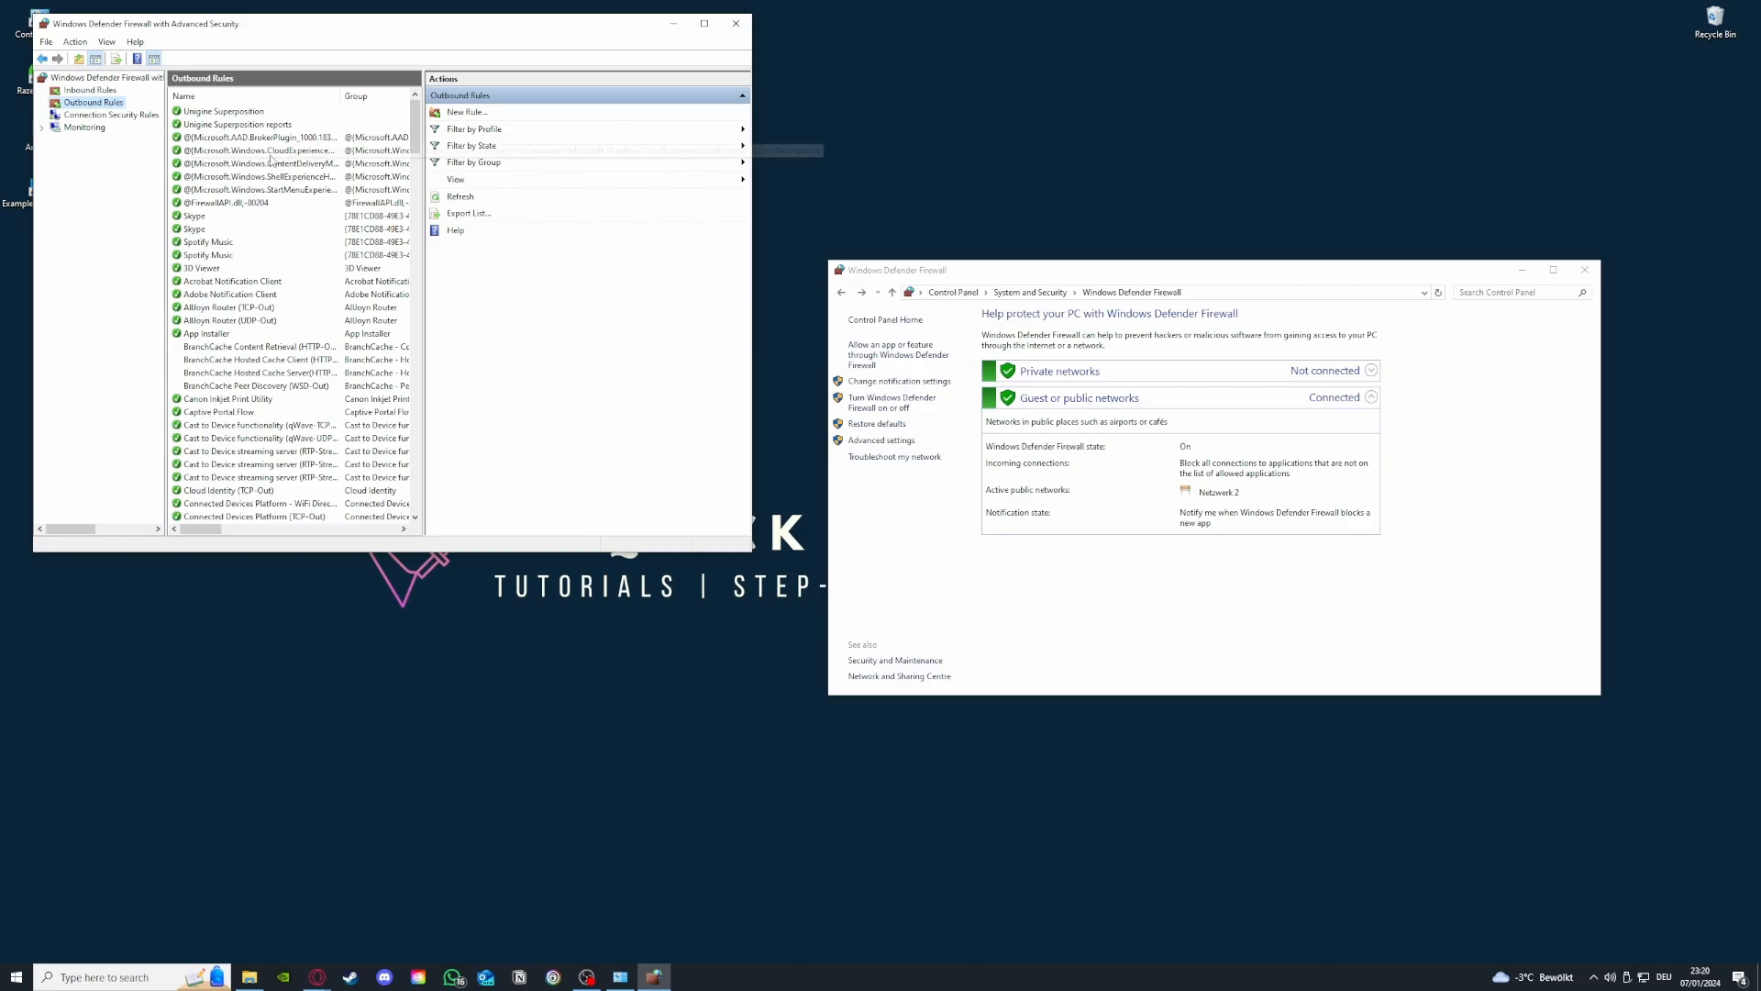
pyautogui.scroll(-15, 266, 161)
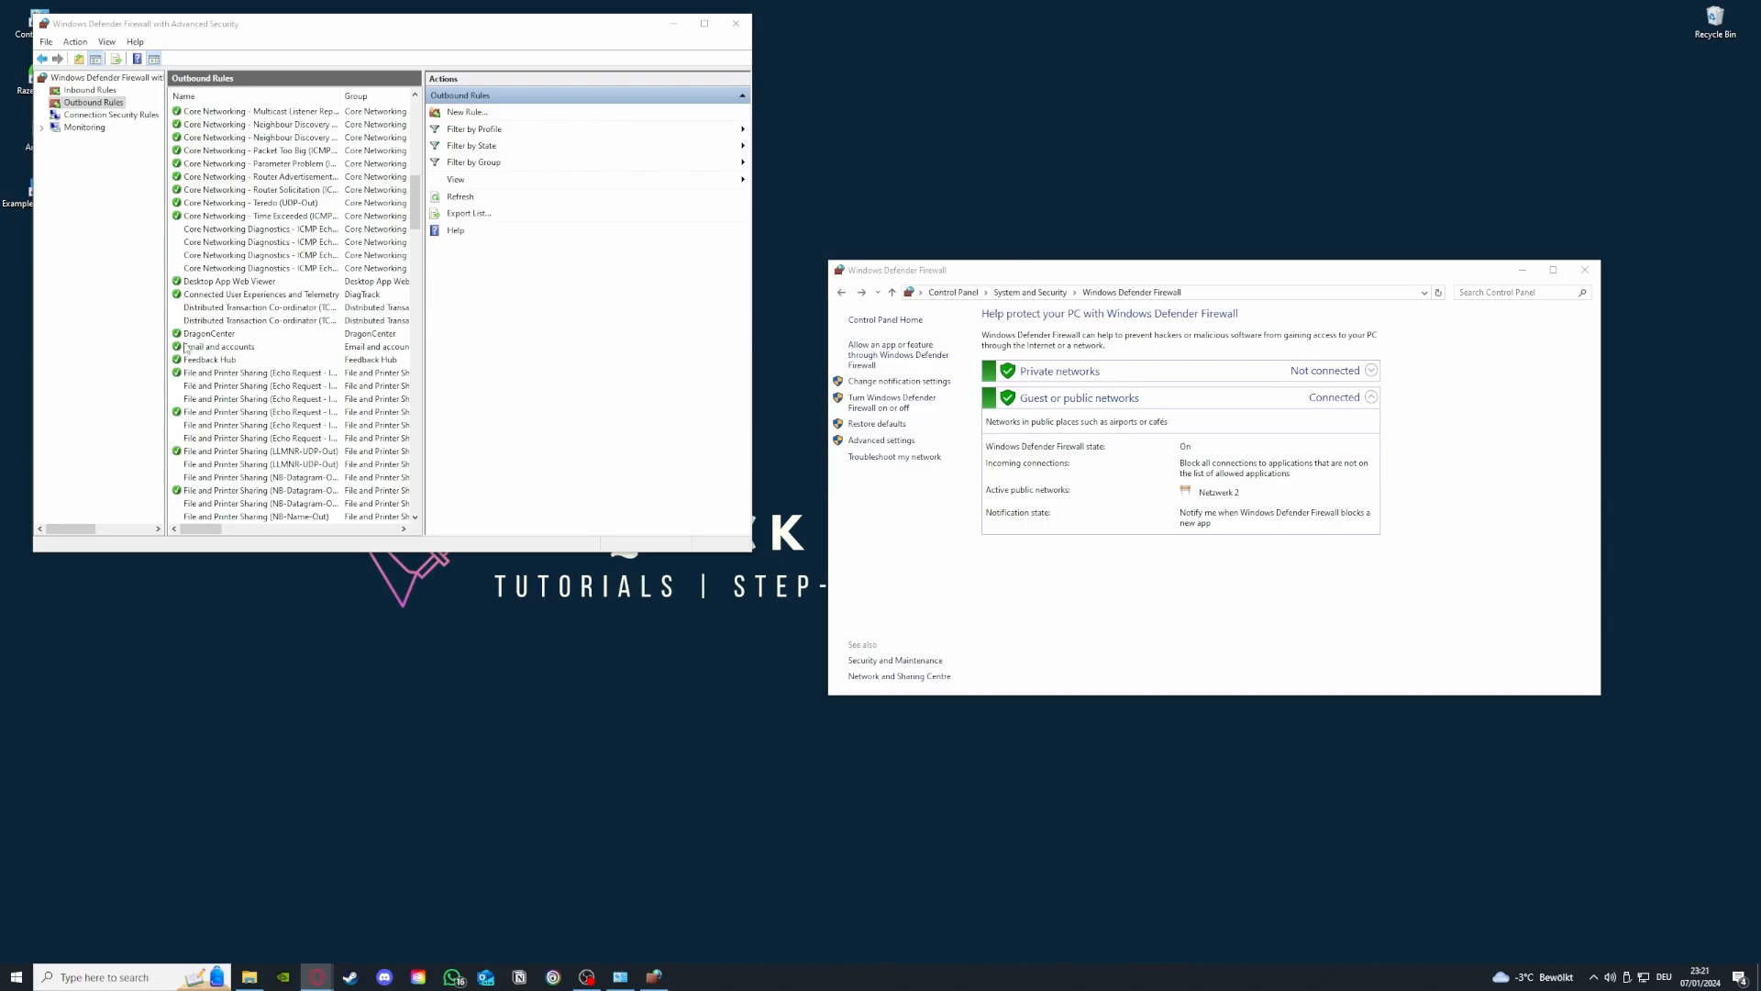
pyautogui.scroll(15, 292, 386)
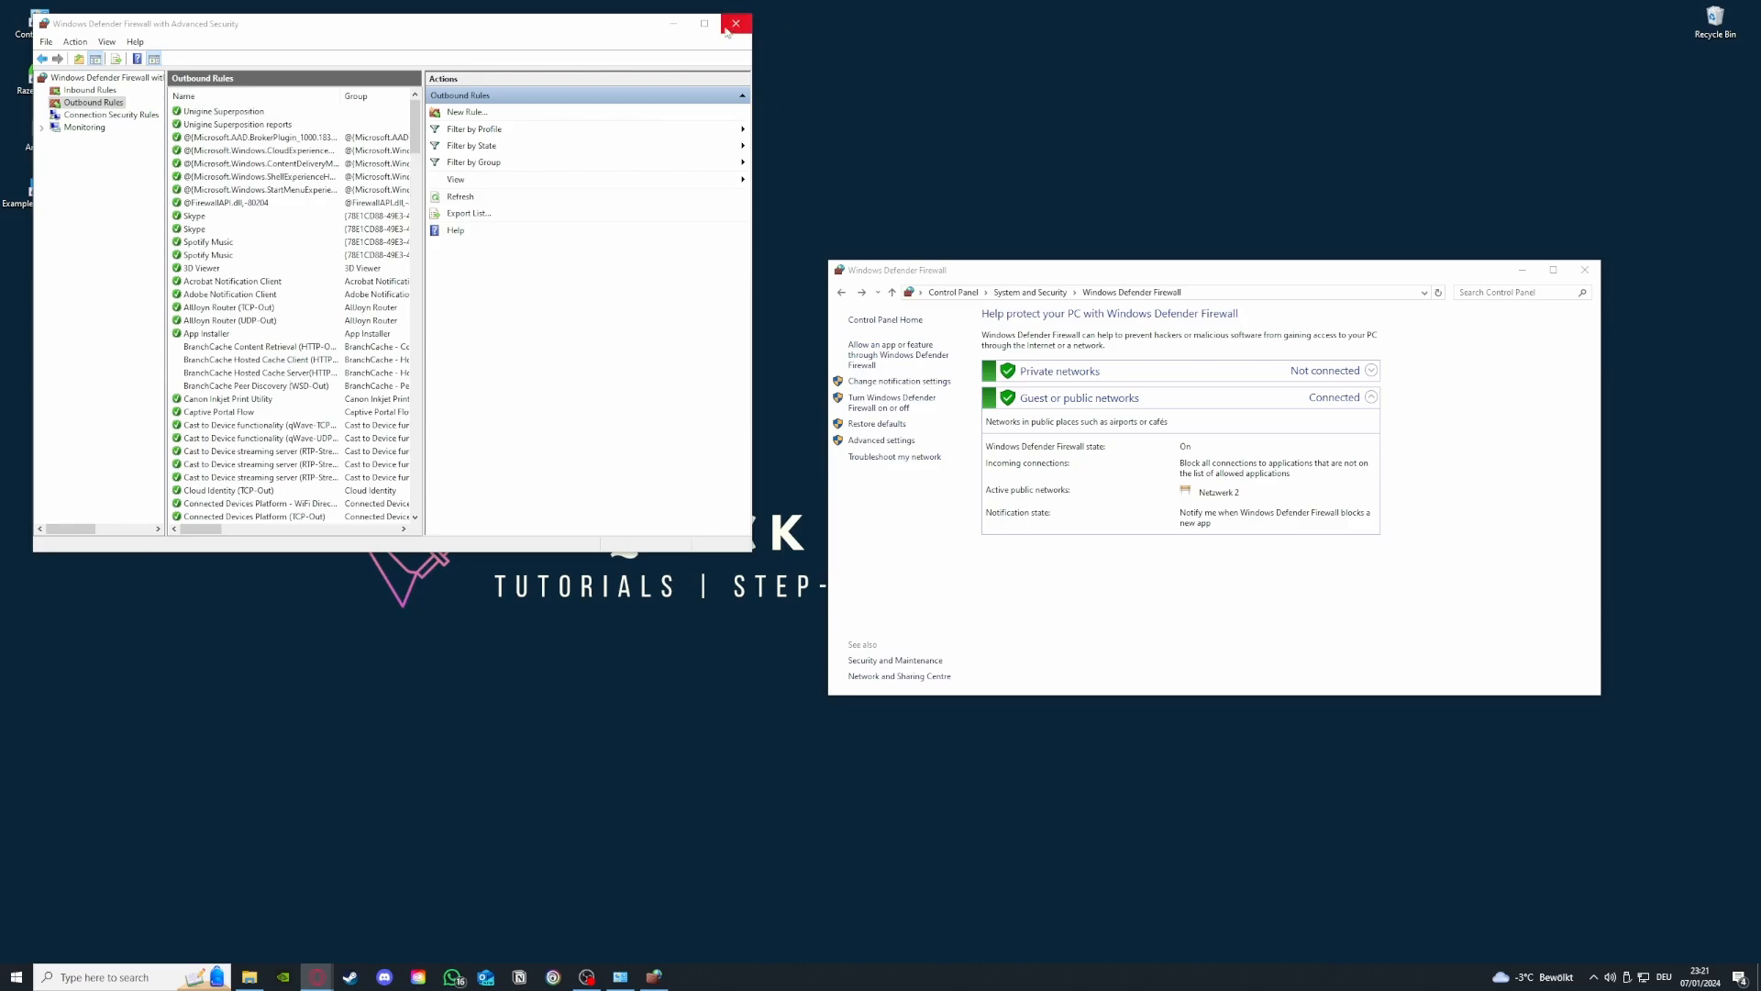
# Revisit the inbound and outbound rules once more, and close the advanced security and Windows Defender Firewall windows.
pyautogui.click(80, 91)
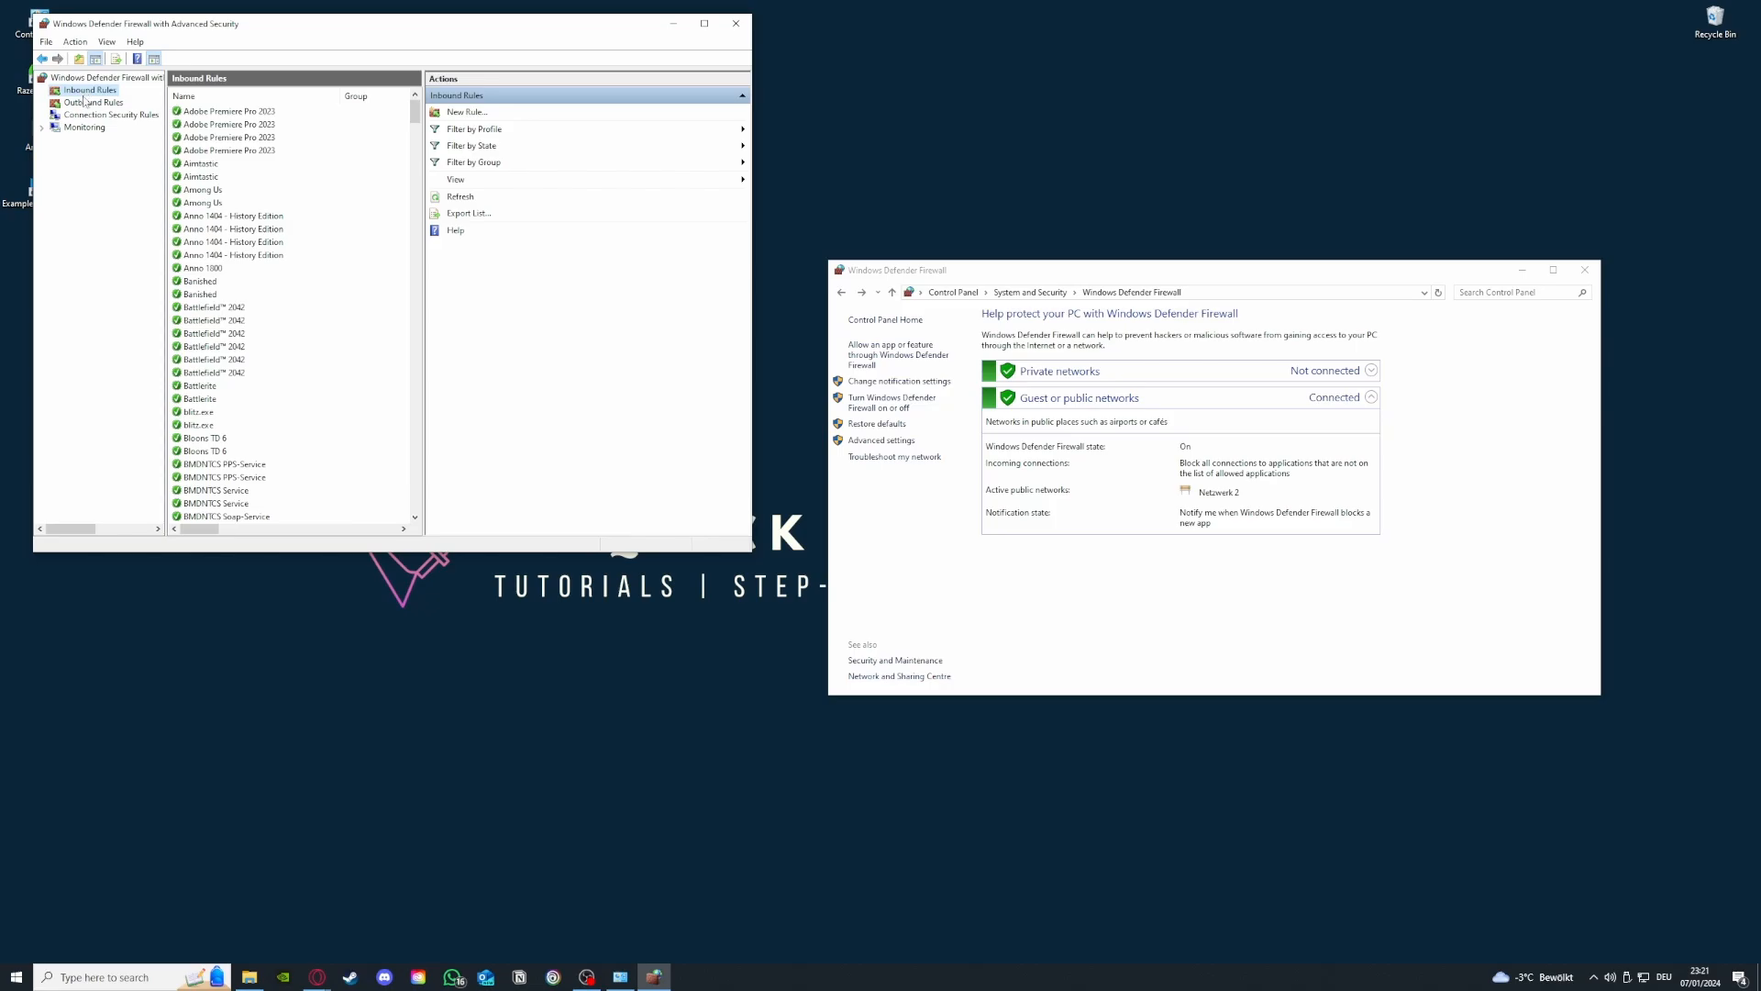
pyautogui.click(86, 104)
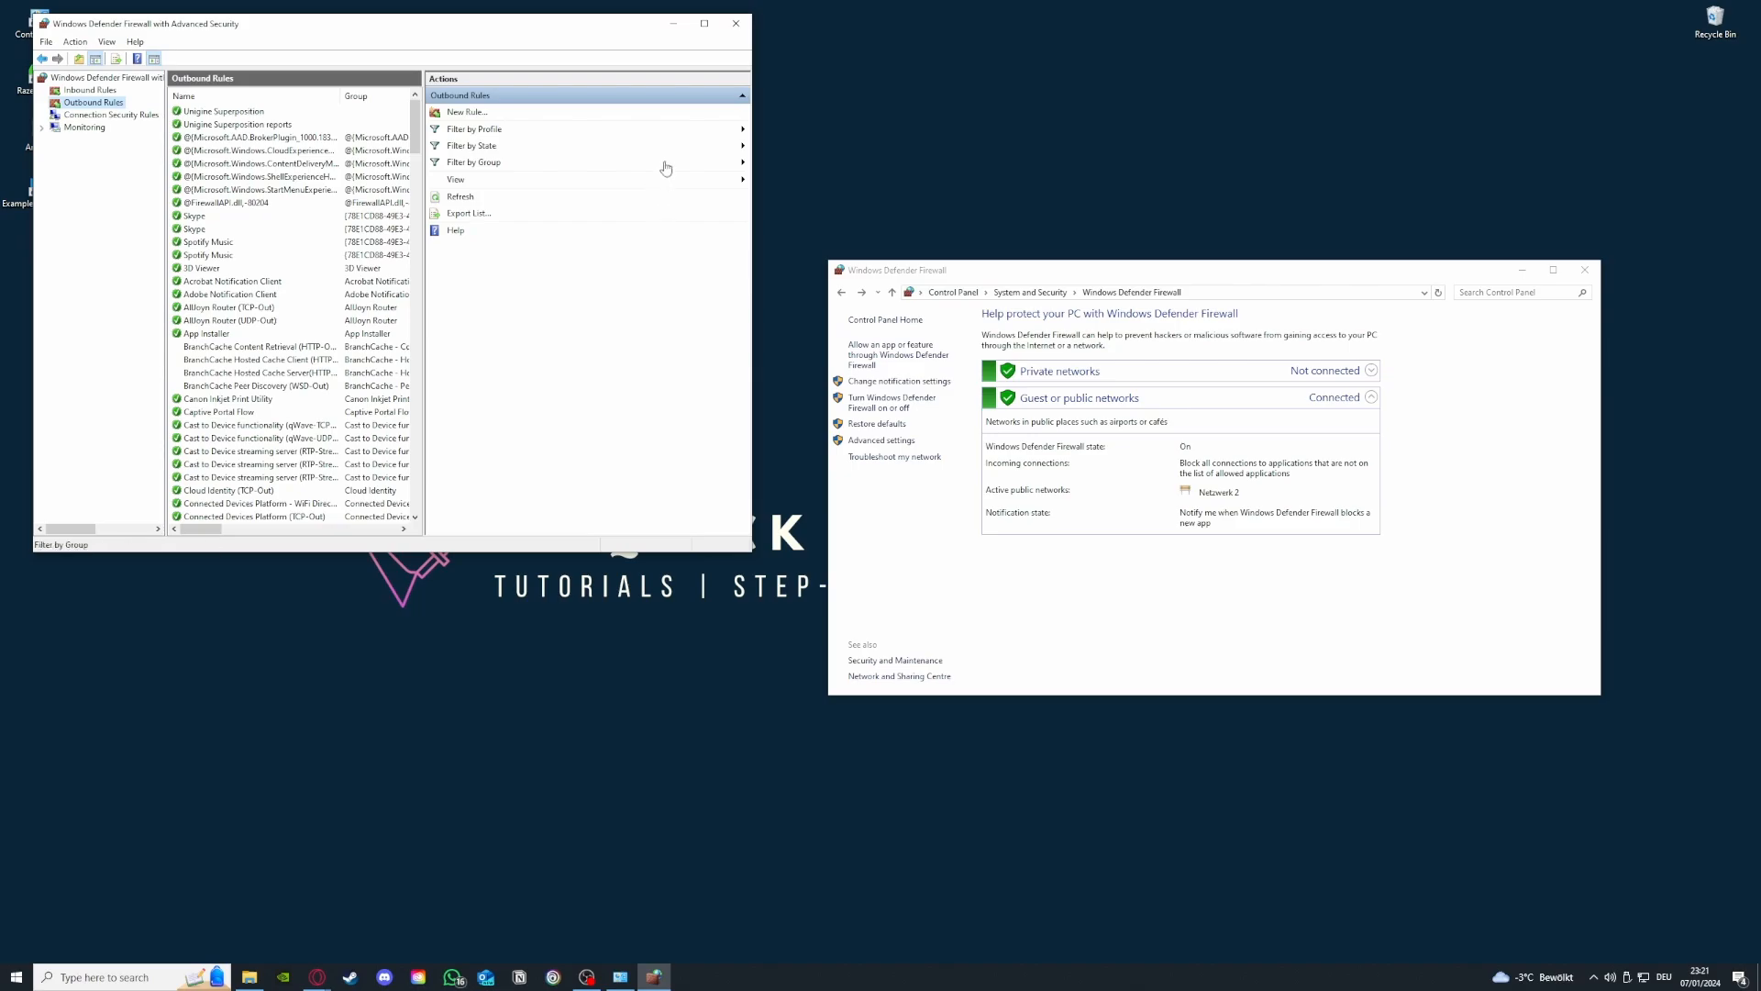
pyautogui.click(735, 22)
pyautogui.click(1583, 272)
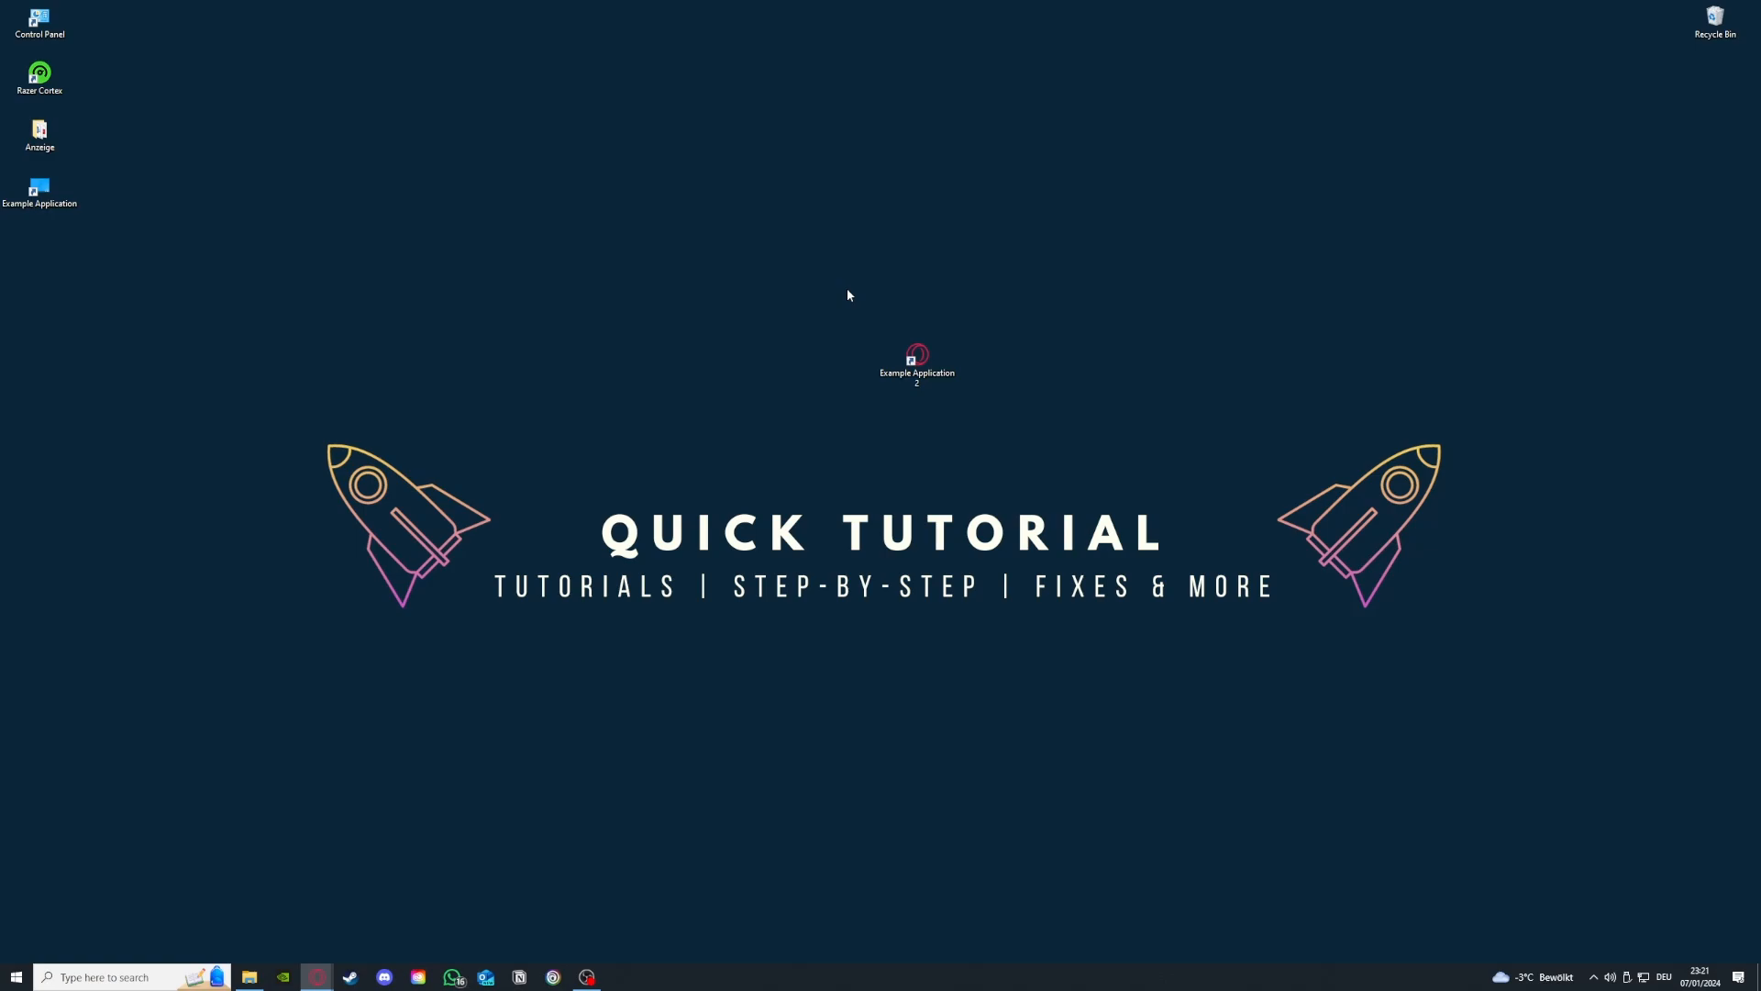
# Move the Example Application 2 desktop shortcut to the free area above the wallpaper's "QUICK" lettering and deselect it.
pyautogui.moveTo(917, 358); pyautogui.dragTo(677, 301)
pyautogui.click(1101, 410)
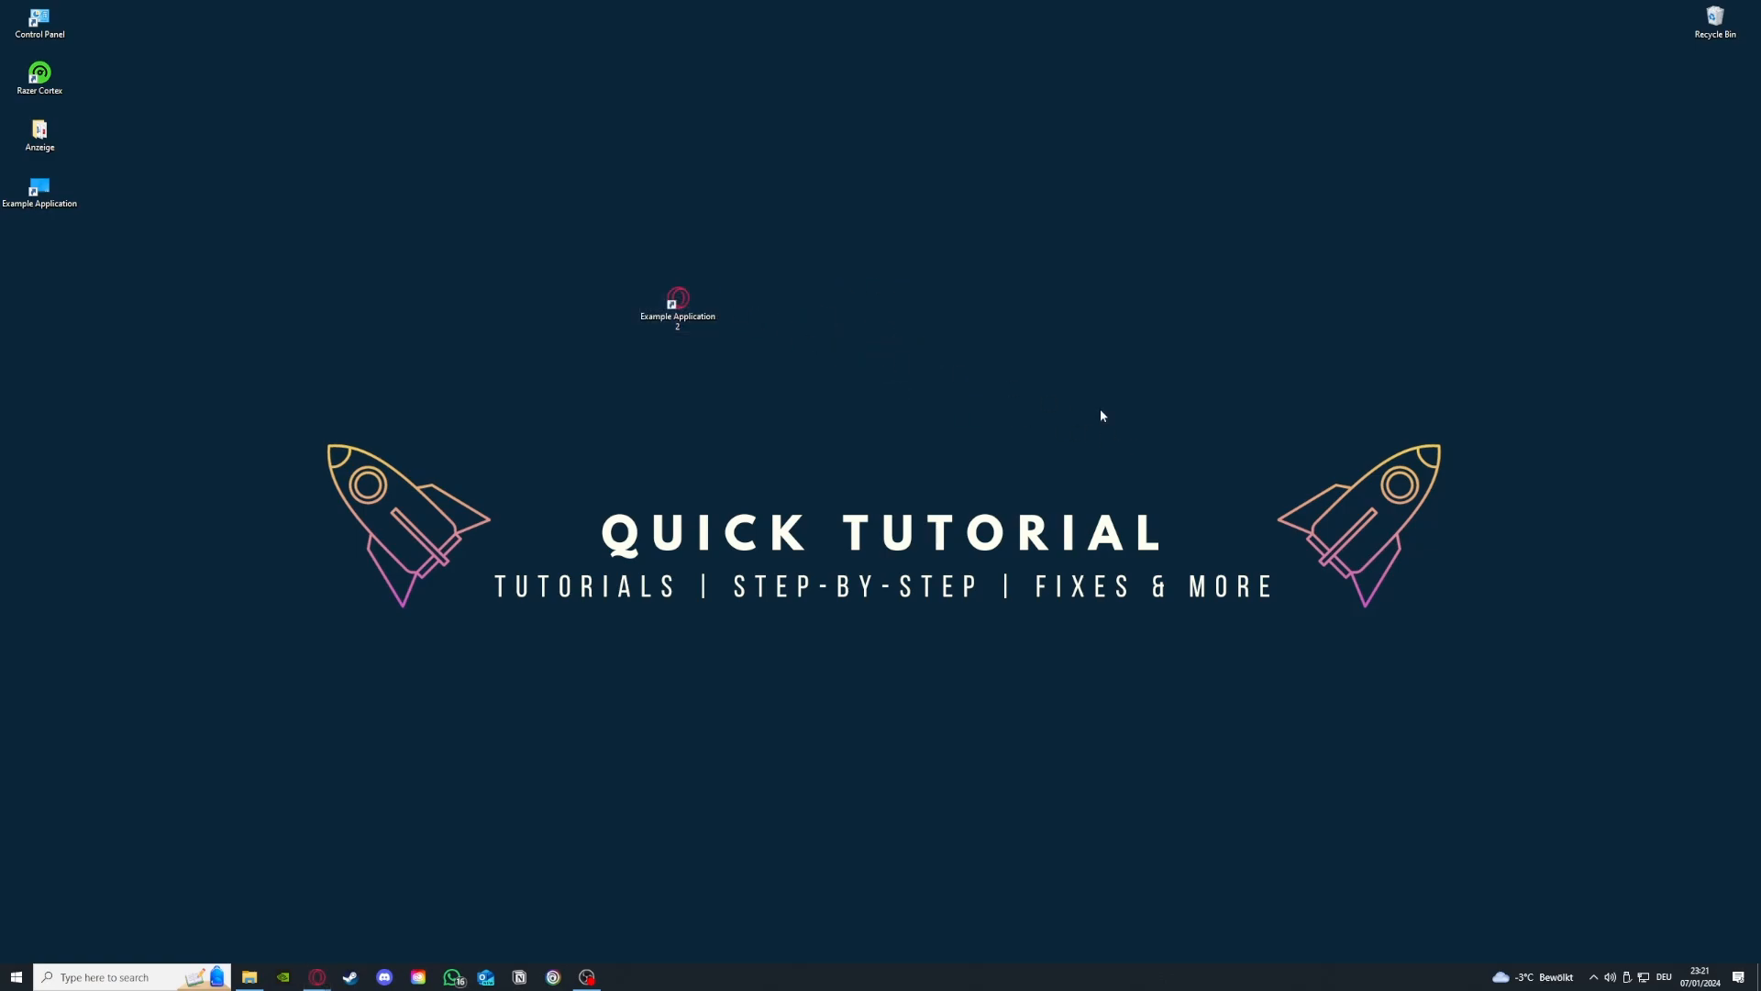